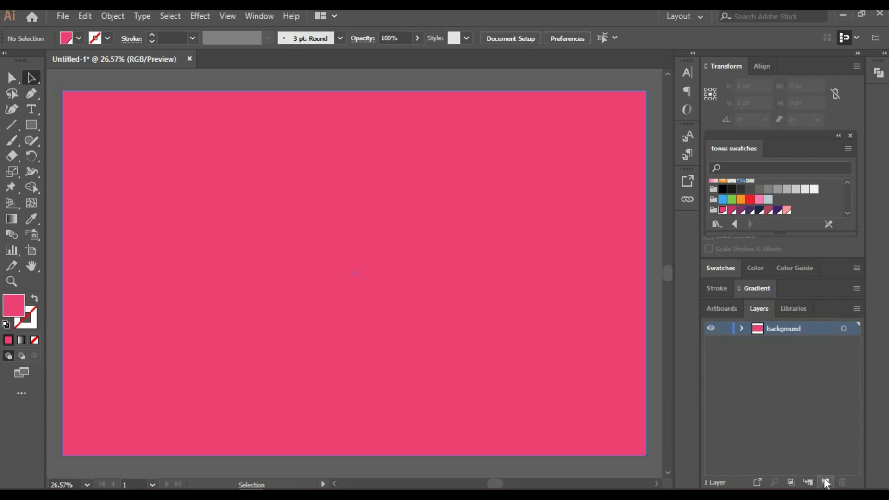
Step: Add a new layer above the background layer and name it "sea"
click(826, 482)
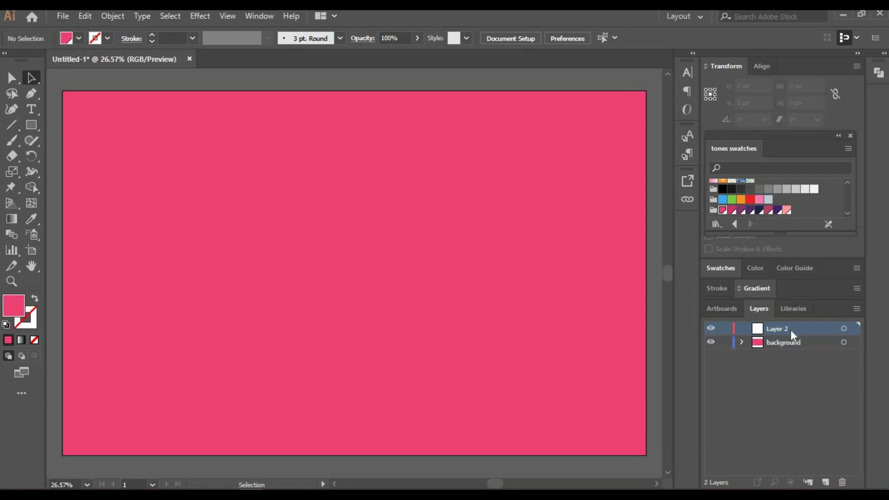
double_click(790, 329)
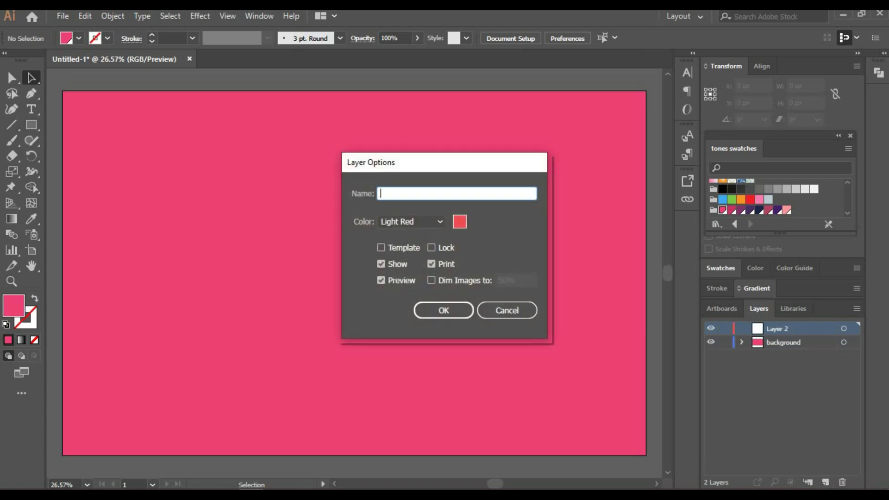
text(sea)
key(Return)
Step: Draw a 2880 by 614 px rectangle across the artboard's lower part, filled with the salmon-pink swatch, and lock the background layer
click(31, 125)
drag(62, 332, 647, 455)
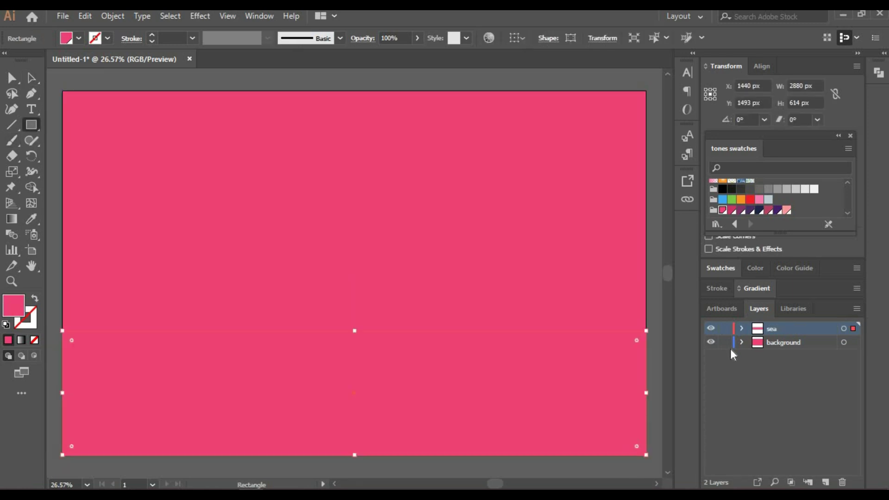
click(786, 210)
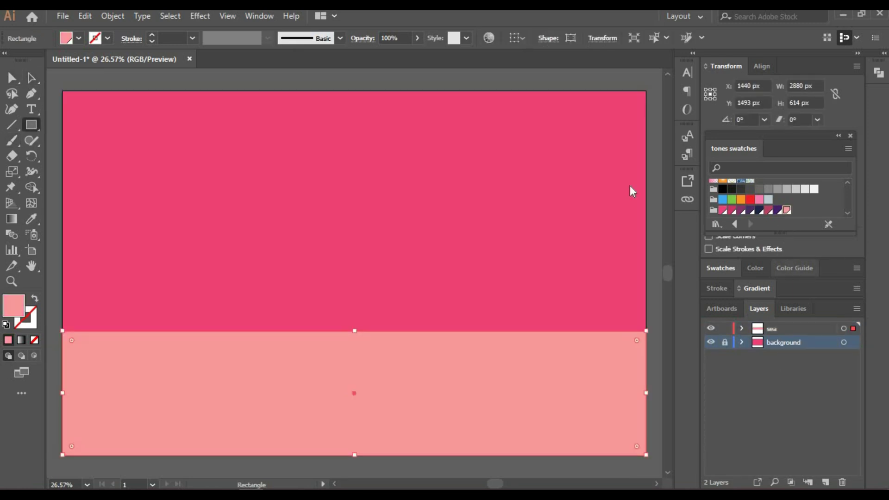
click(474, 309)
click(473, 276)
click(30, 79)
click(182, 180)
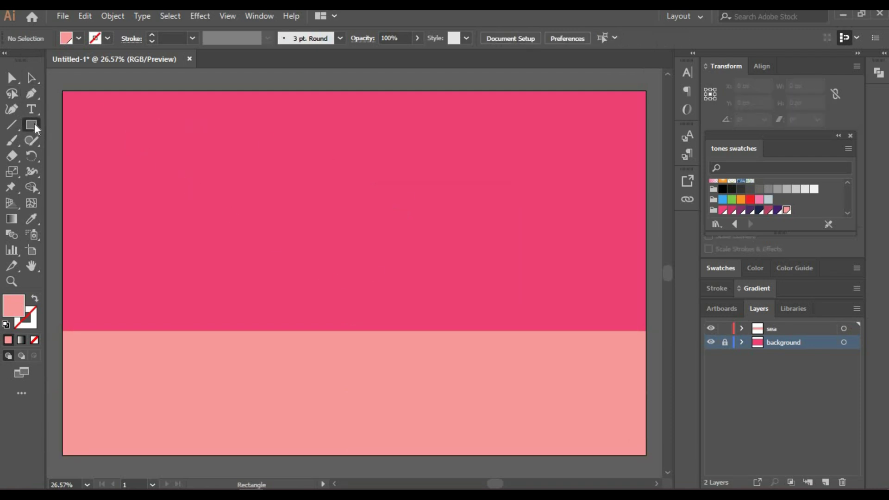
key(l)
click(724, 342)
Step: Add a new layer above the sea layer and name it "Moon"
click(30, 79)
click(825, 481)
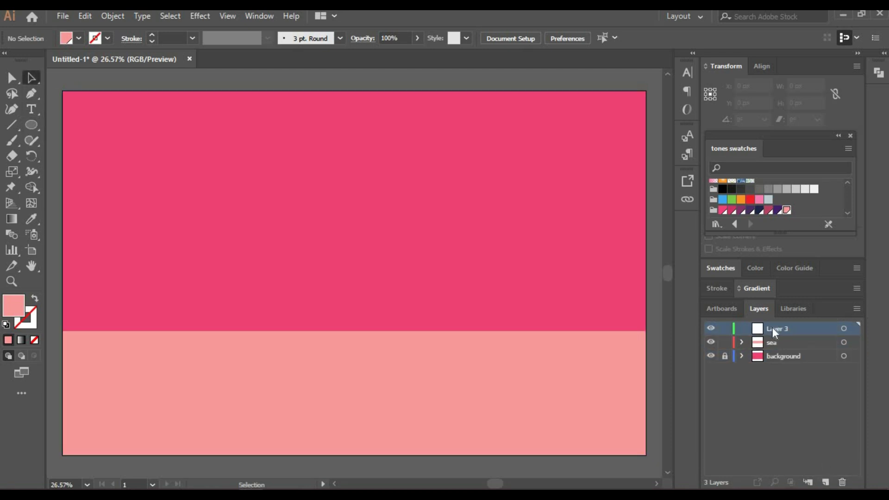
double_click(772, 328)
Step: Draw a circle near the artboard's upper-left corner, shift it slightly up and left, and scale it down to about 296 px in diameter
key(l)
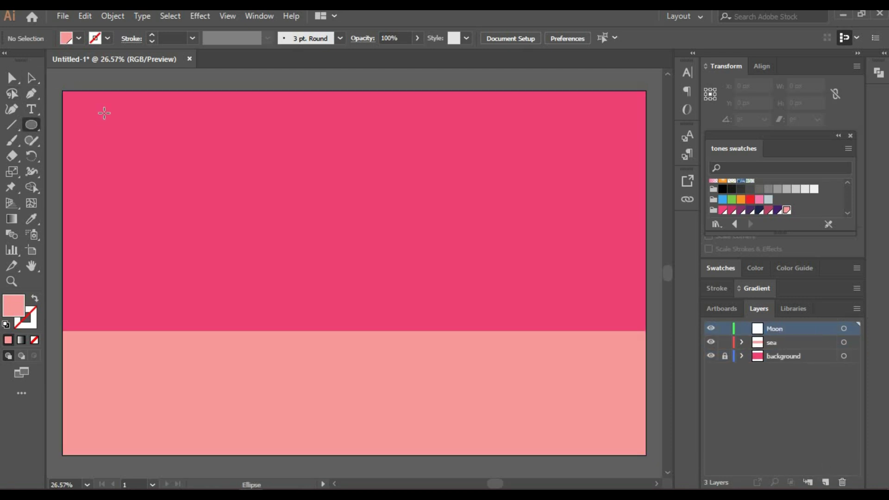
drag(104, 111, 178, 183)
drag(146, 139, 139, 129)
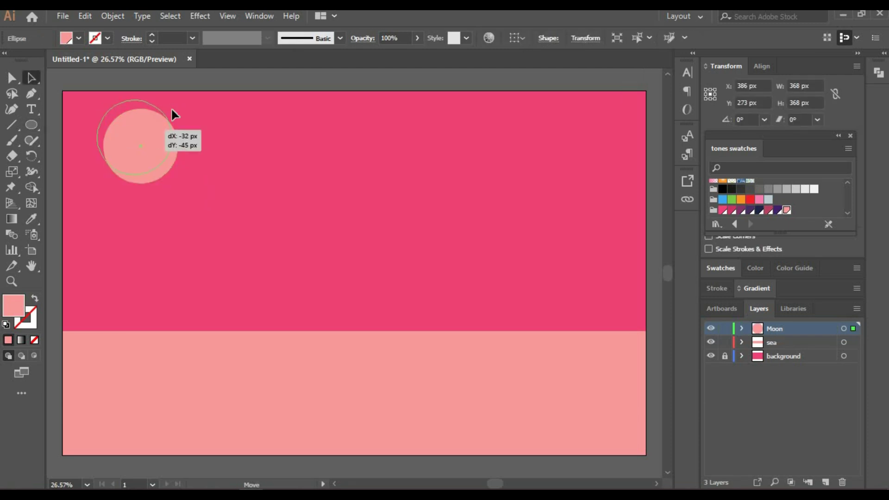
drag(172, 99, 165, 107)
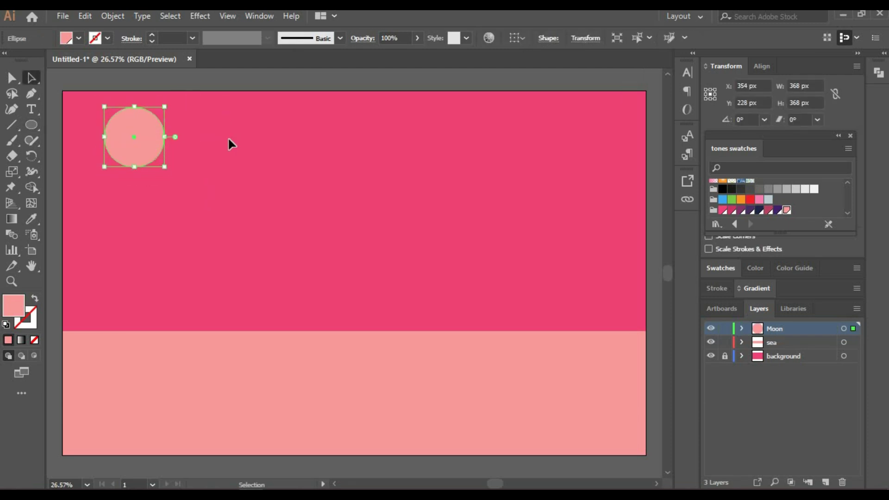
Step: Fill the moon circle with the dark navy swatch (R=30 G=37 B=75)
click(758, 211)
click(415, 196)
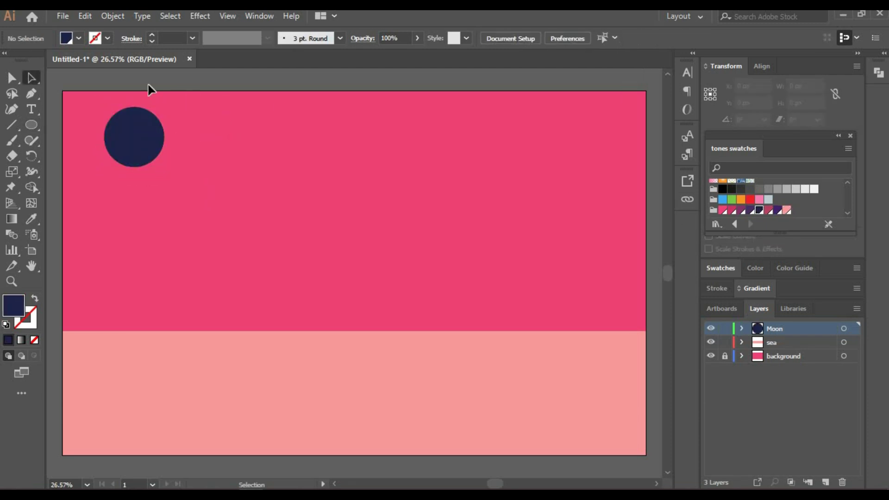
click(147, 135)
click(740, 210)
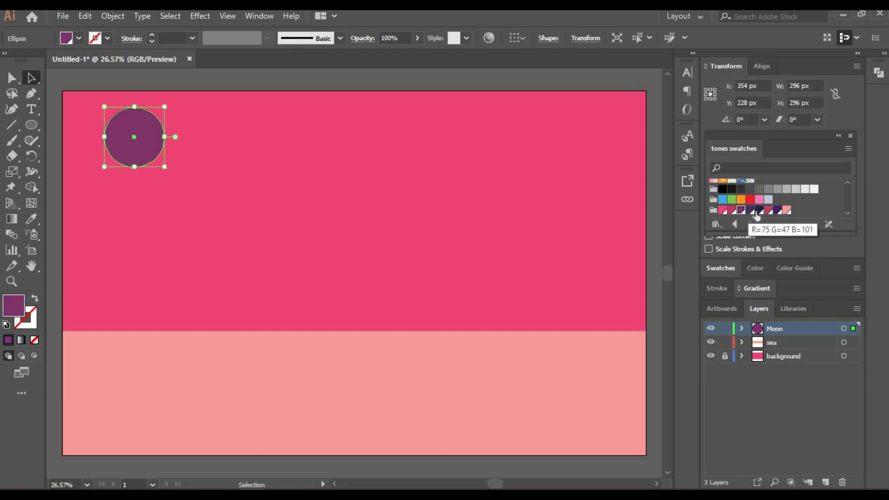
click(750, 211)
click(748, 211)
click(760, 210)
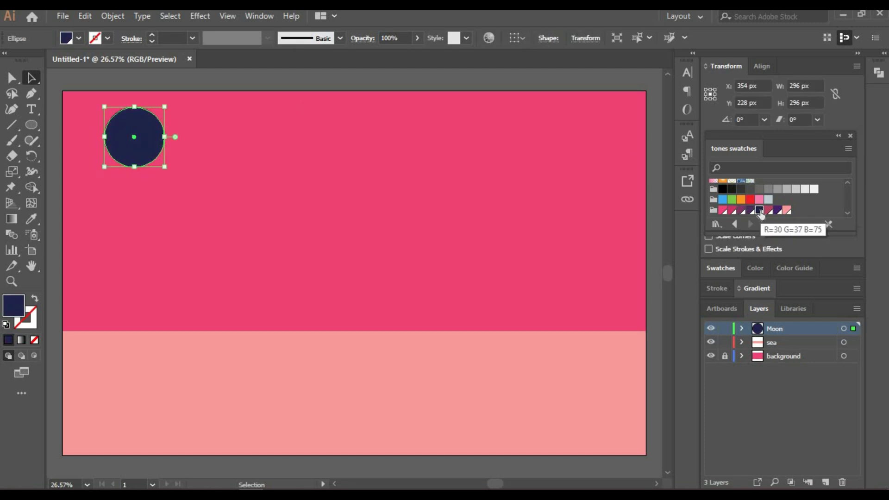
click(219, 138)
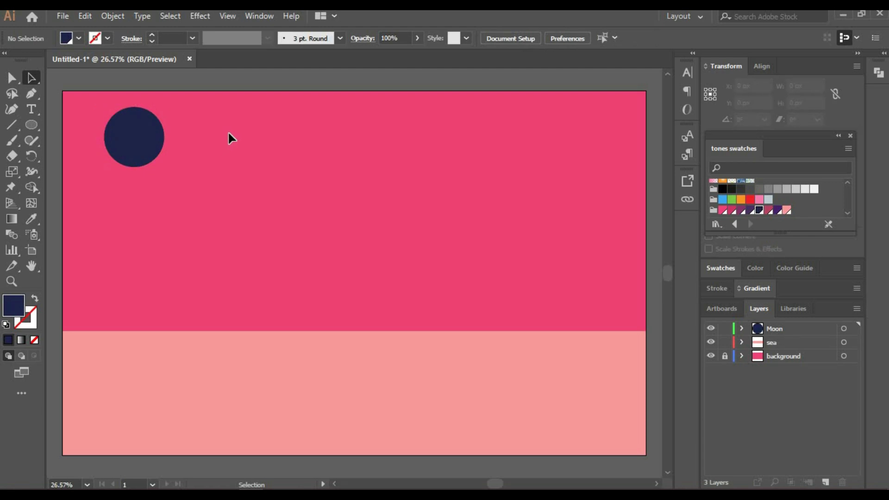
Step: Draw a navy rectangle about 1963 px wide from the artboard's left edge above the sea and curve its upper edge into a wave
key(m)
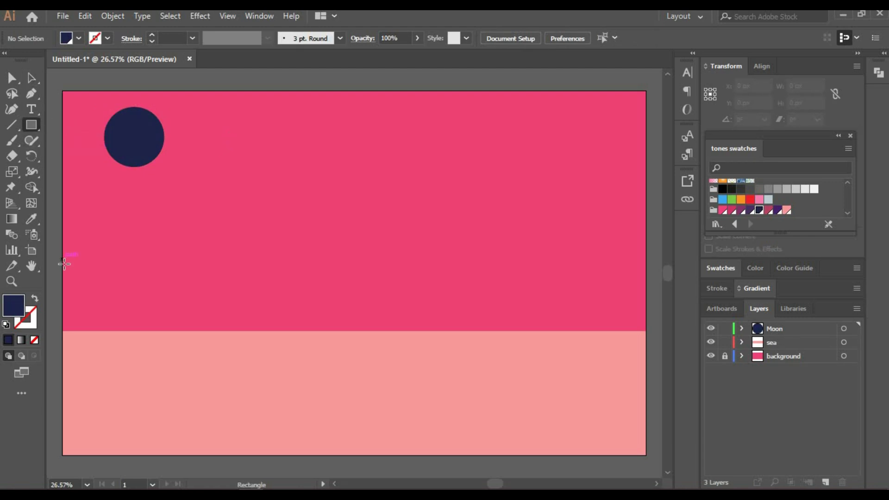
drag(63, 267, 460, 330)
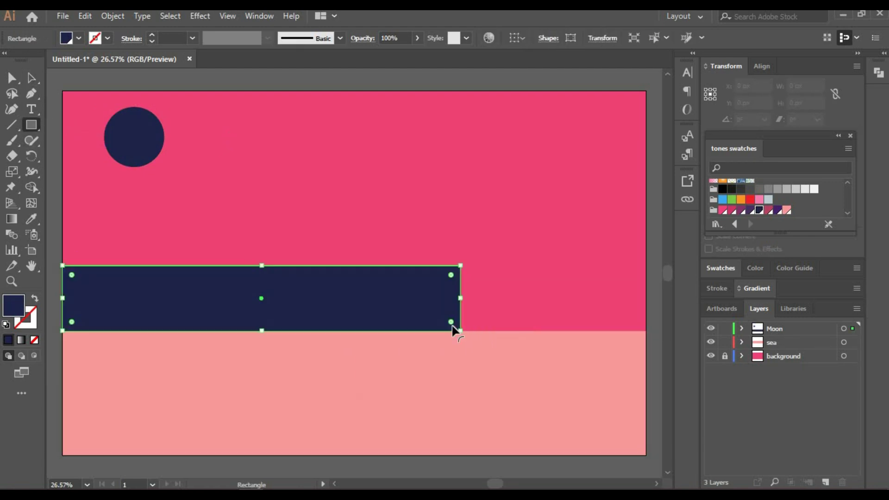
click(11, 109)
drag(93, 267, 101, 247)
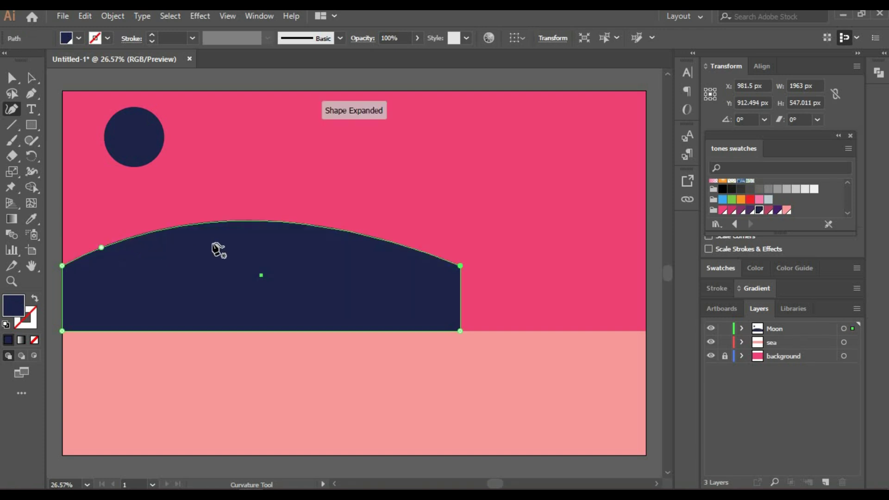
drag(252, 222, 277, 285)
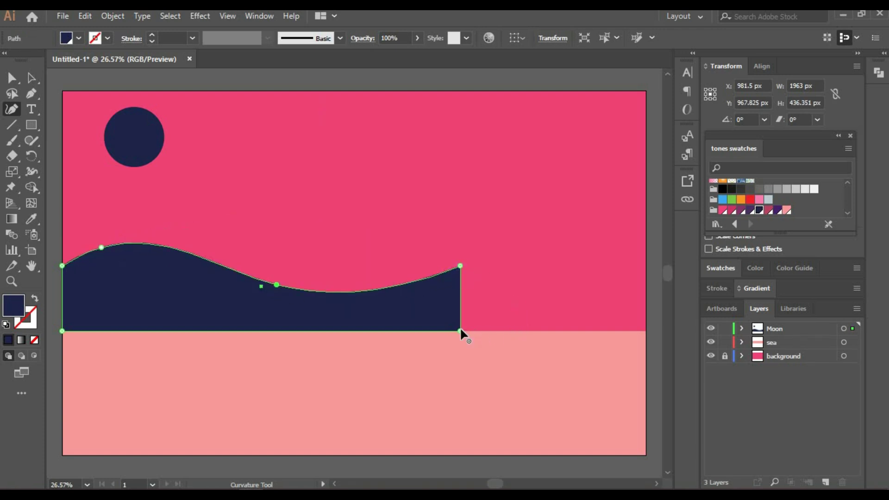
Step: Stretch the navy hill's base to about 2427 px wide, remove its upper-right corner point, and shape a second hump sloping down to the sea
drag(460, 330, 554, 330)
click(460, 268)
key(Delete)
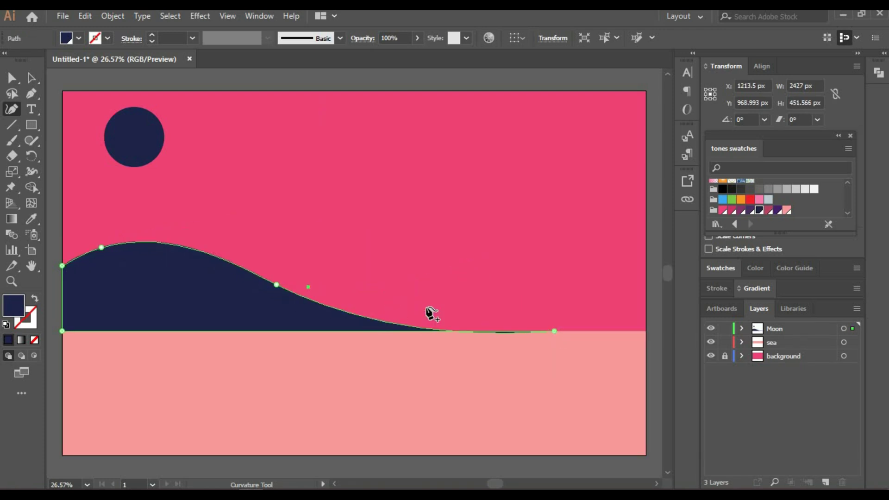
drag(435, 327, 448, 284)
drag(102, 247, 127, 245)
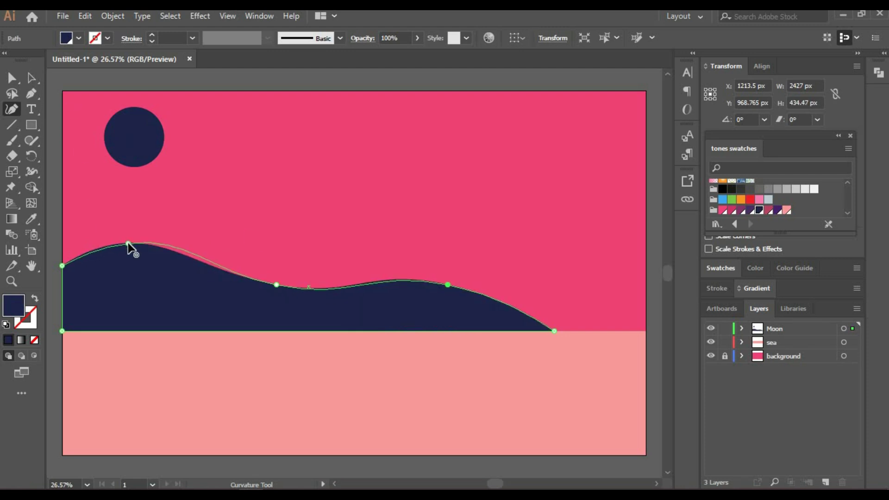
key(a)
click(315, 199)
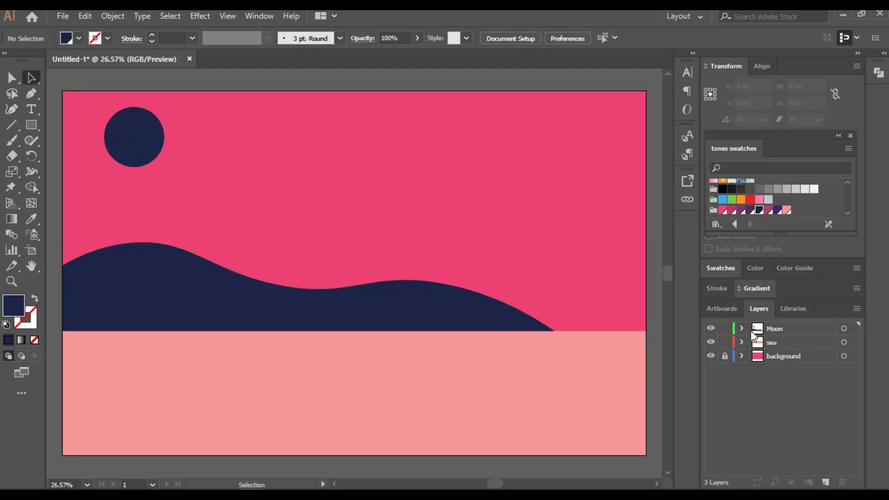
Step: Add a new layer named "Mountains" and place it directly below the Moon layer
click(826, 482)
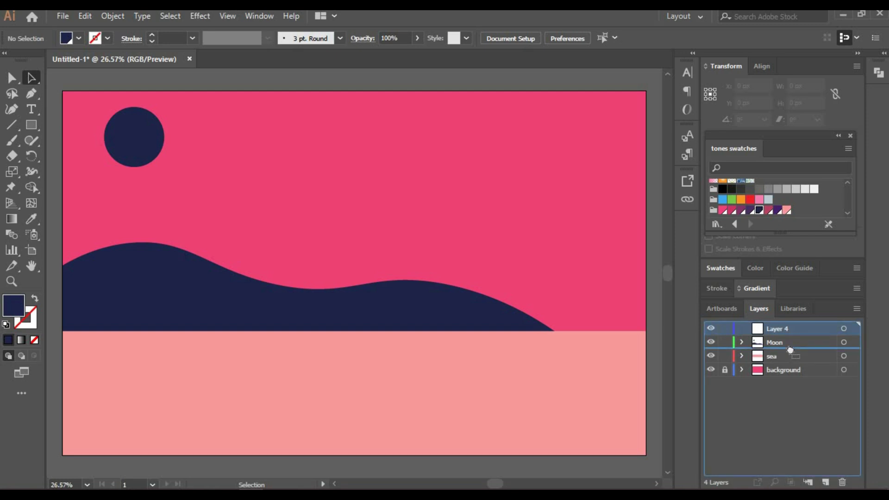
double_click(788, 342)
text(Mountains)
key(Return)
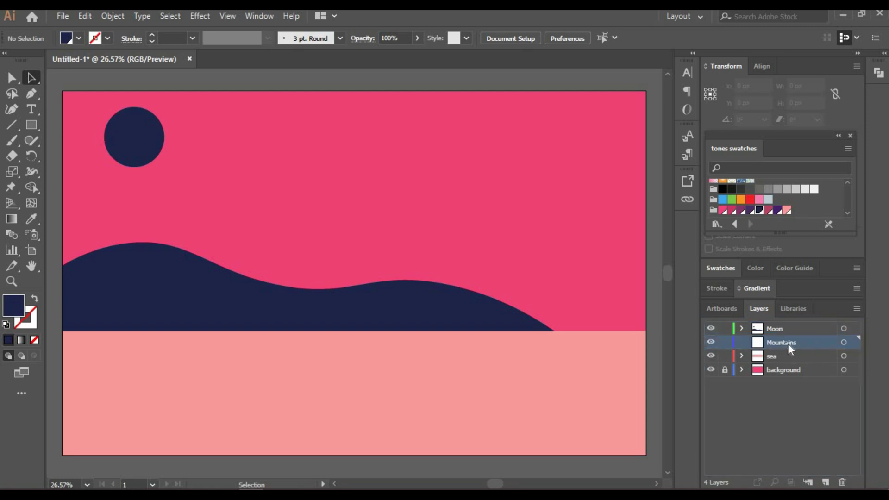
Step: Draw a 2127 by 687 px rectangle from the artboard's left edge down to the sea and fill it with the darker pink swatch
click(30, 125)
mouse_move(63, 193)
mouse_down()
mouse_move(312, 319)
mouse_move(534, 332)
mouse_move(494, 330)
mouse_up()
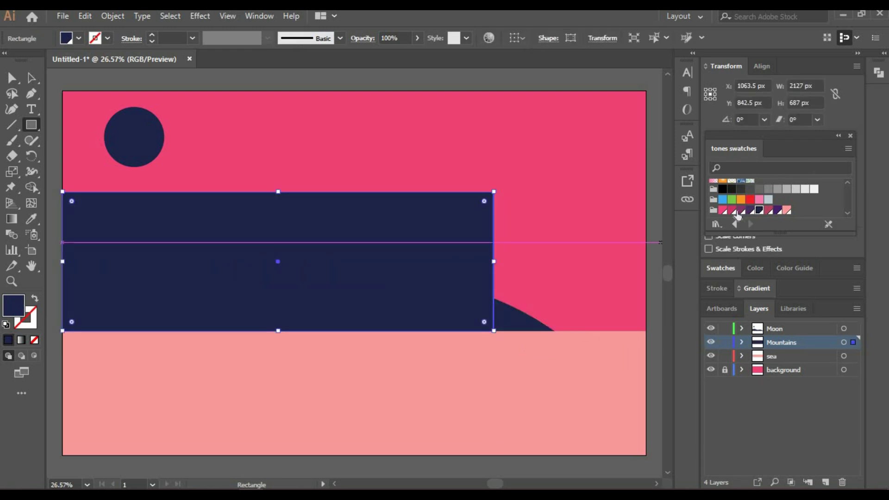
click(731, 210)
Step: Curve the pink rectangle's upper edge into a mountain ridge with a hump on each side of a central dip
click(11, 109)
drag(107, 190, 106, 181)
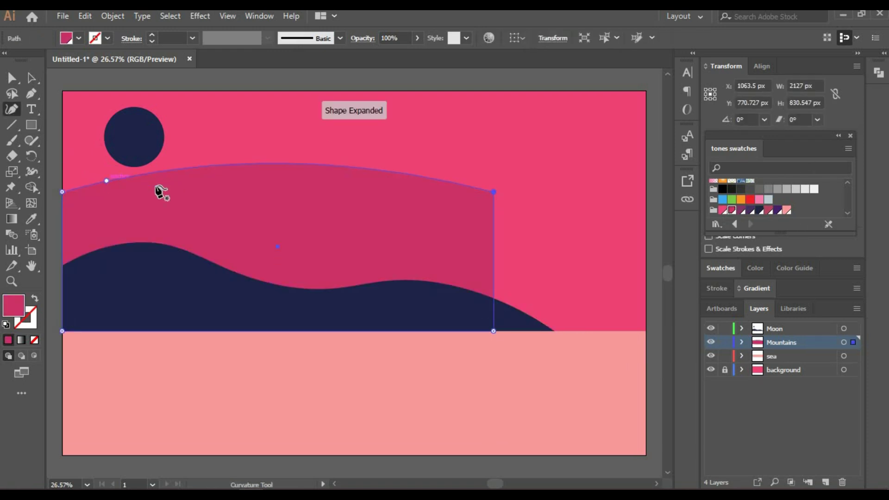
drag(224, 184, 261, 199)
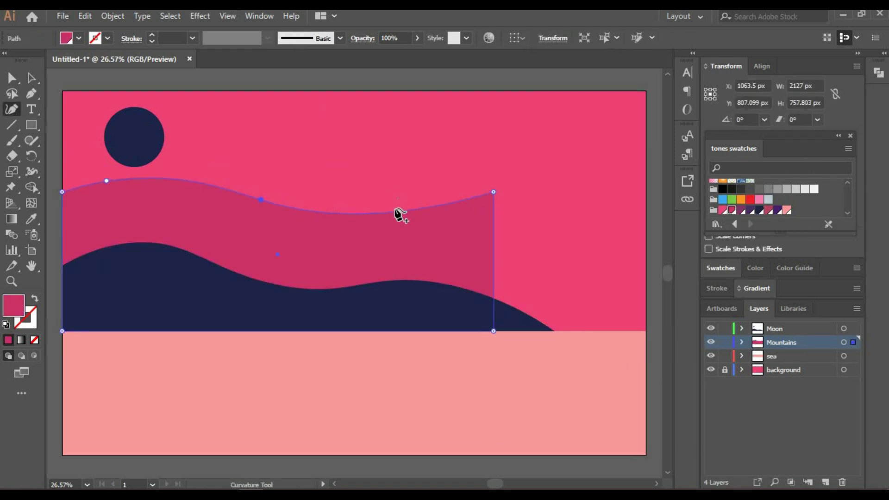
click(391, 175)
Step: Lower the pink mountain's right side into a slope reaching the sea, extending its base to about 2476 px wide
click(494, 252)
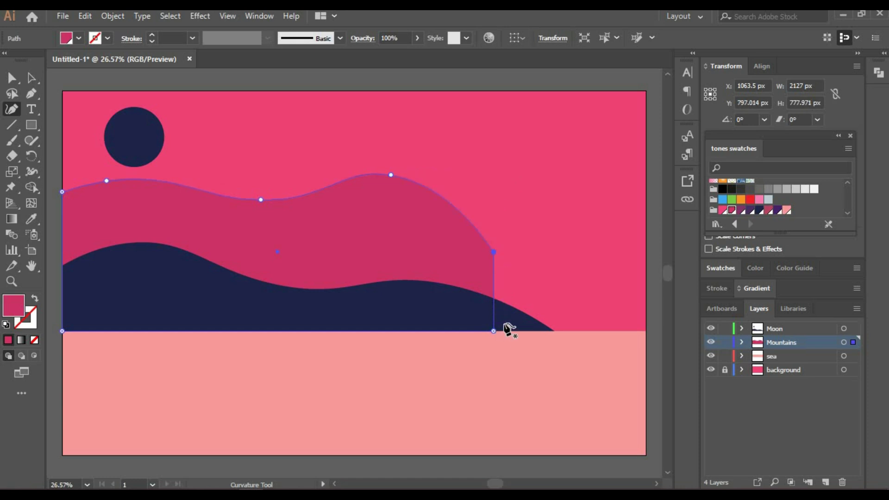
drag(495, 331, 564, 330)
double_click(493, 252)
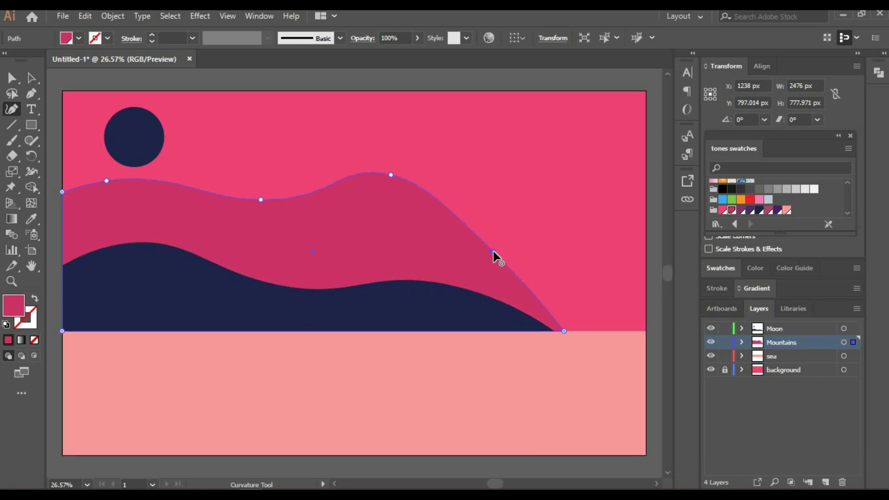
Step: Reflect a copy of the pink mountain about the vertical axis and move it flush with the artboard's right edge
key(v)
right_click(348, 240)
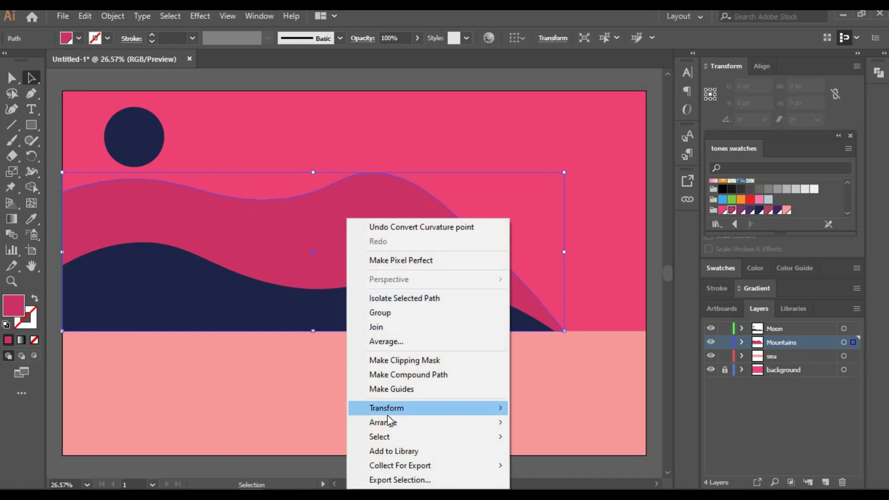
click(559, 342)
click(473, 327)
drag(450, 266, 537, 275)
Step: Recolor the mirrored mountain with a darker crimson shade from the Color Guide
click(793, 268)
click(730, 320)
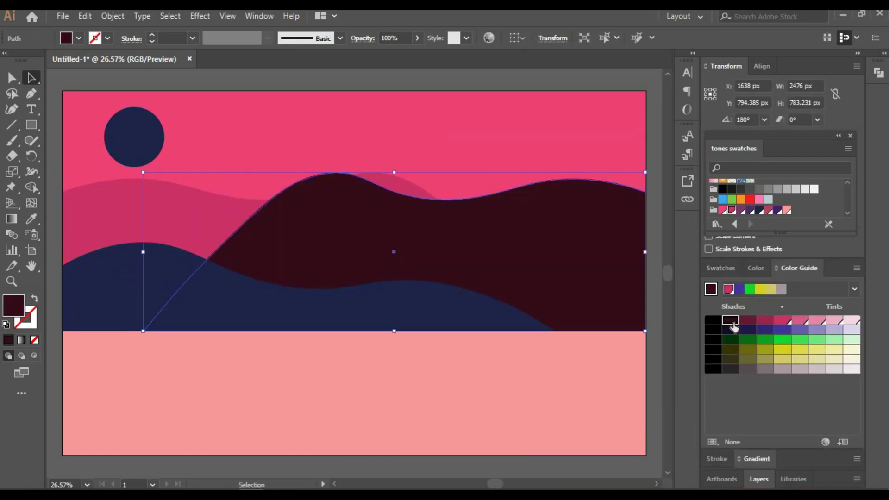
click(749, 322)
click(764, 322)
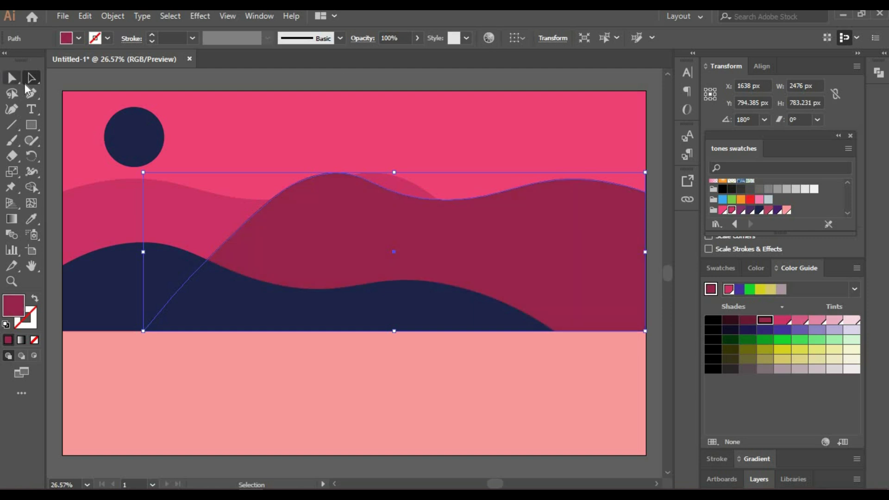
Step: Reshape the crimson mountain's ridge into a gentle slope rising from the navy hill to a single broad peak on its right half
click(11, 110)
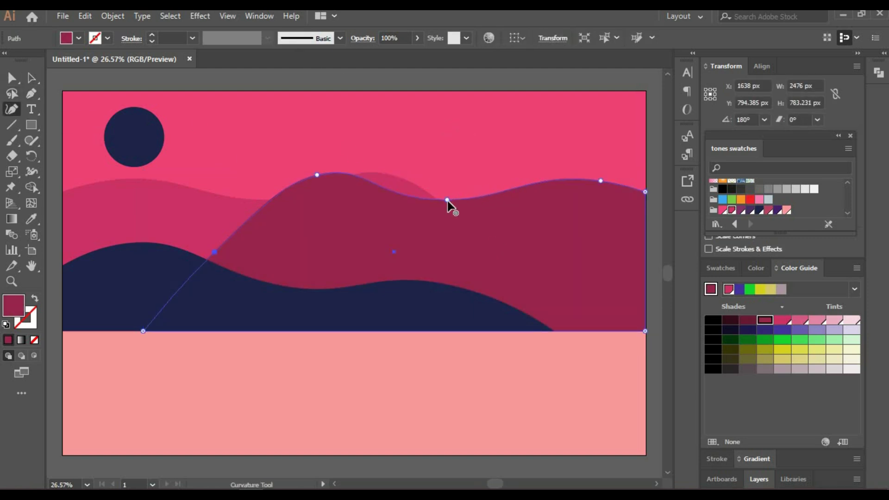
drag(351, 173, 358, 208)
drag(475, 150, 495, 170)
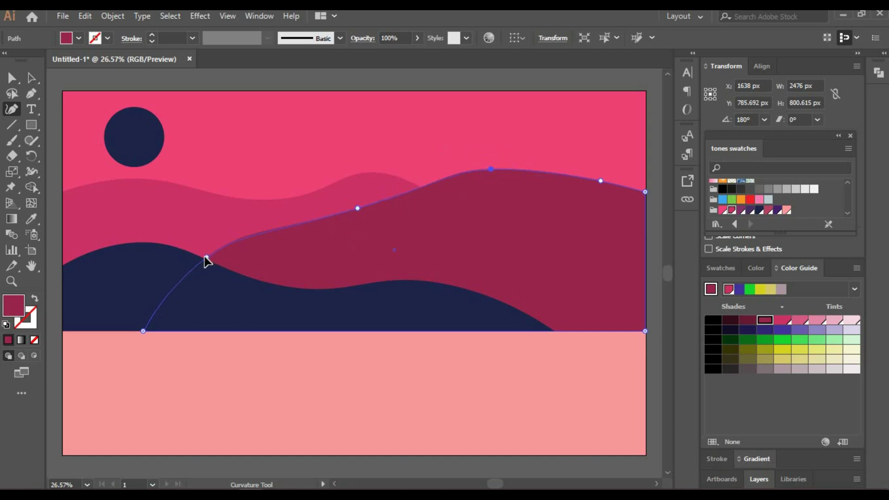
click(33, 79)
click(274, 101)
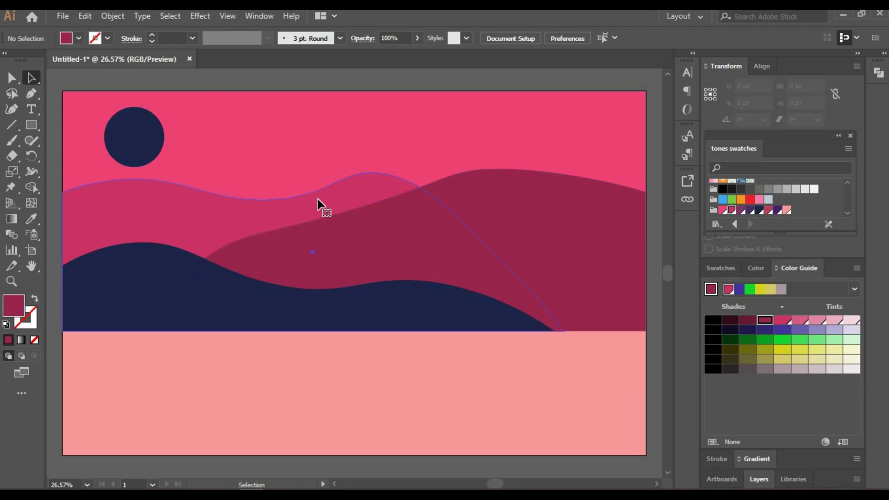
Step: Try to reflect a copy of the rear pink mountain about the vertical axis and shift it to the right
right_click(319, 204)
mouse_move(347, 387)
click(515, 321)
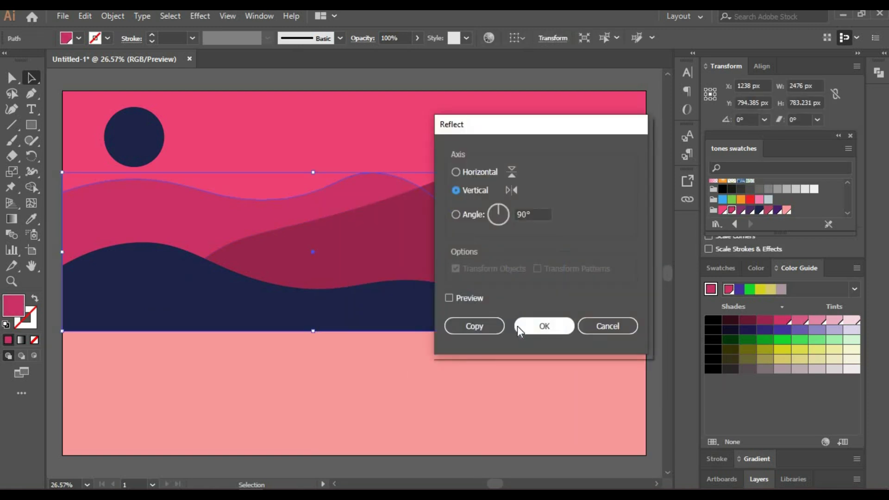
click(460, 326)
drag(274, 200, 355, 197)
key(ctrl+shift+a)
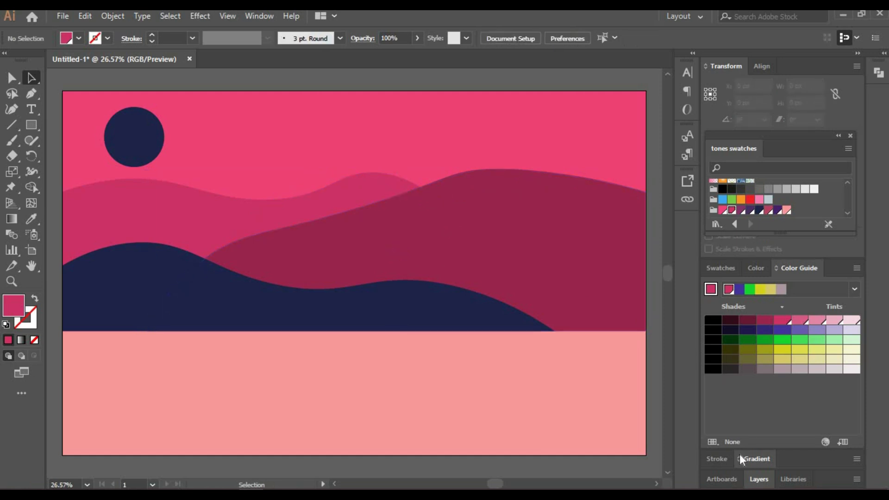
Step: Create a layer named "Front mountains" and place it between the Mountains and sea layers
click(759, 479)
click(826, 482)
drag(781, 344, 778, 356)
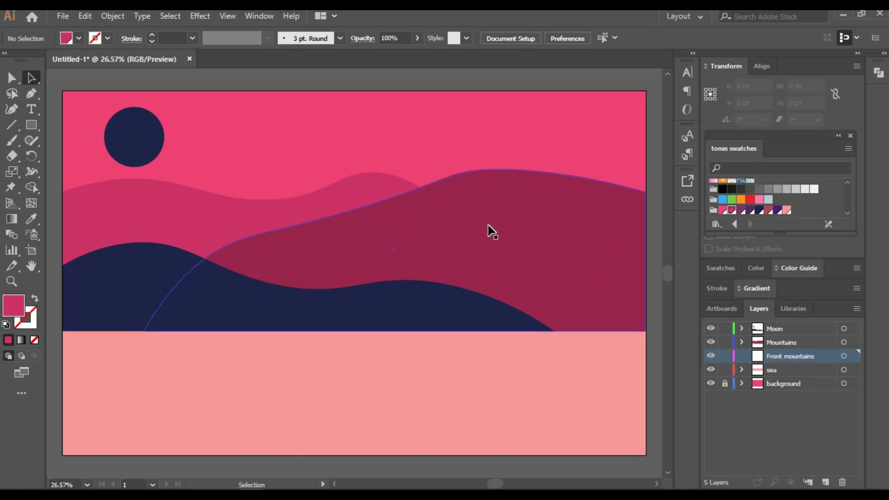
Step: Try to paste the pink mountain copy onto the Front mountains layer and position it
key(ctrl+v)
drag(449, 222, 478, 287)
Step: Try to recolor the crimson mountain with the pink swatch and pull its broad peak down to a lower slope
click(478, 287)
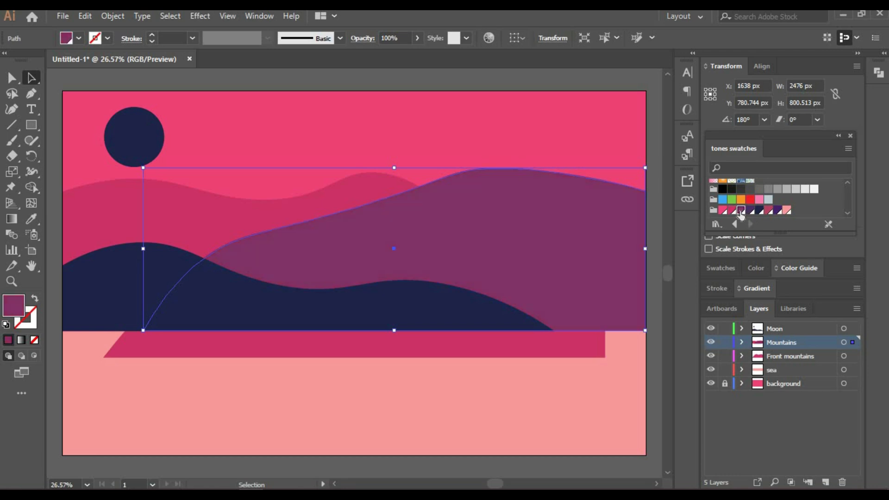
click(731, 210)
click(12, 109)
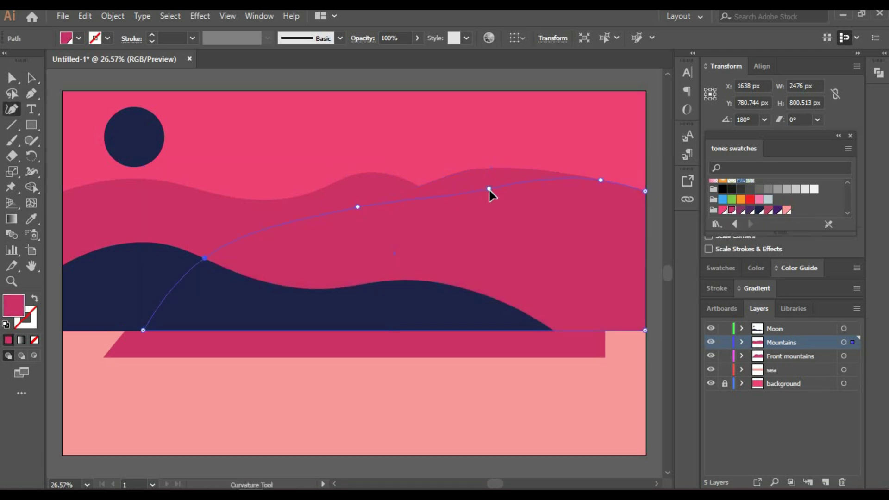
drag(490, 190, 490, 191)
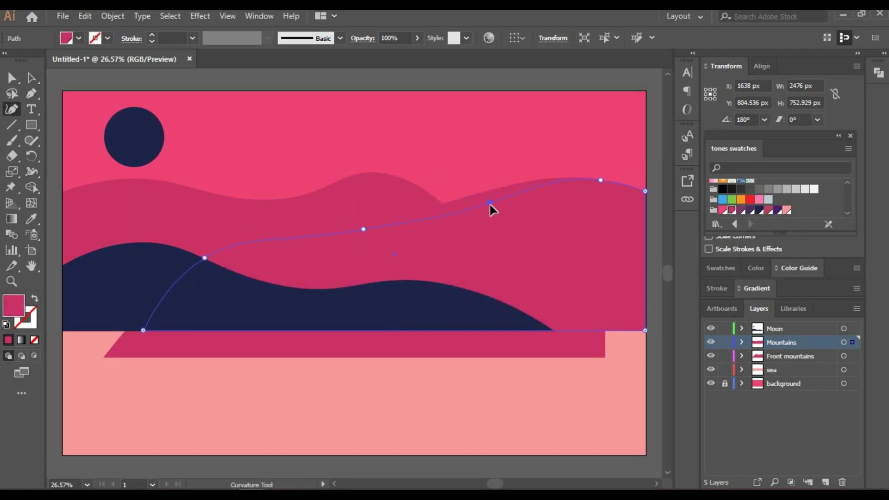
key(a)
drag(482, 341, 482, 327)
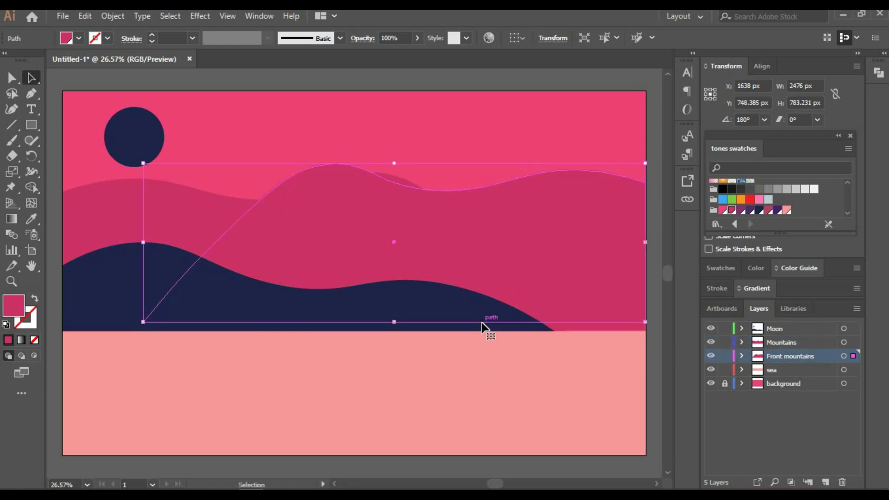
Step: Undo the trial recoloring and reshaping of the crimson mountain and cut the pasted copy out of the Front mountains layer
key(ctrl+z)
key(ctrl+z)
key(ctrl+z)
key(ctrl+z)
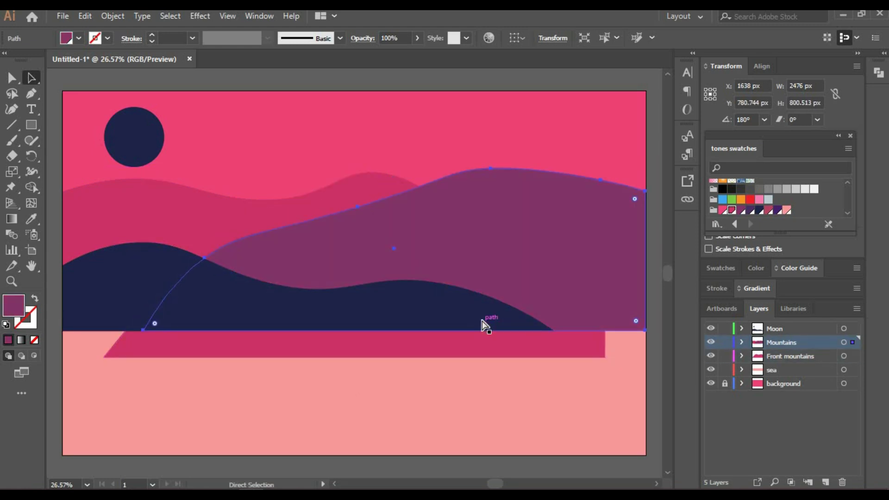
drag(454, 349, 434, 369)
key(ctrl+x)
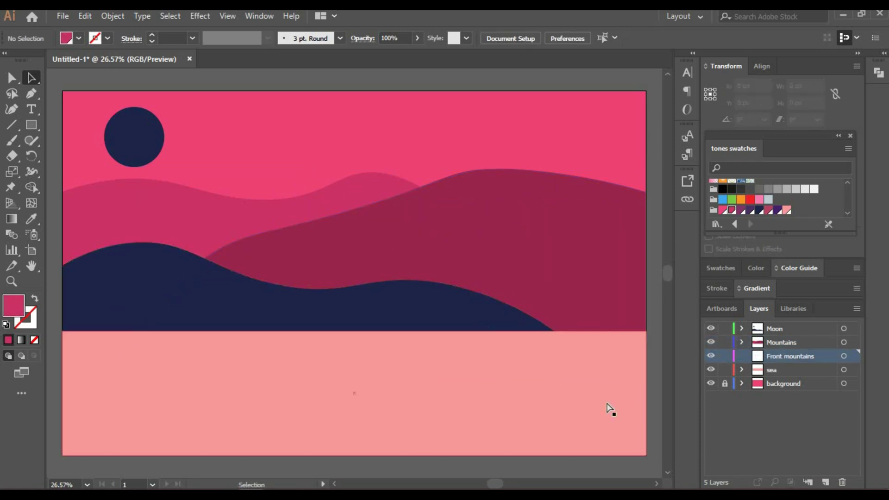
Step: Paste the pink mountain copy onto the Front mountains layer
key(ctrl+v)
key(v)
double_click(519, 346)
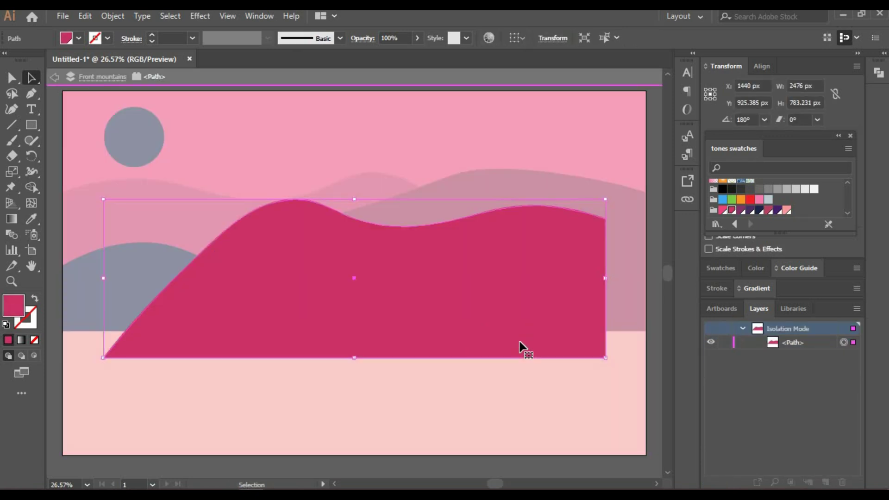
right_click(504, 313)
click(411, 409)
double_click(411, 409)
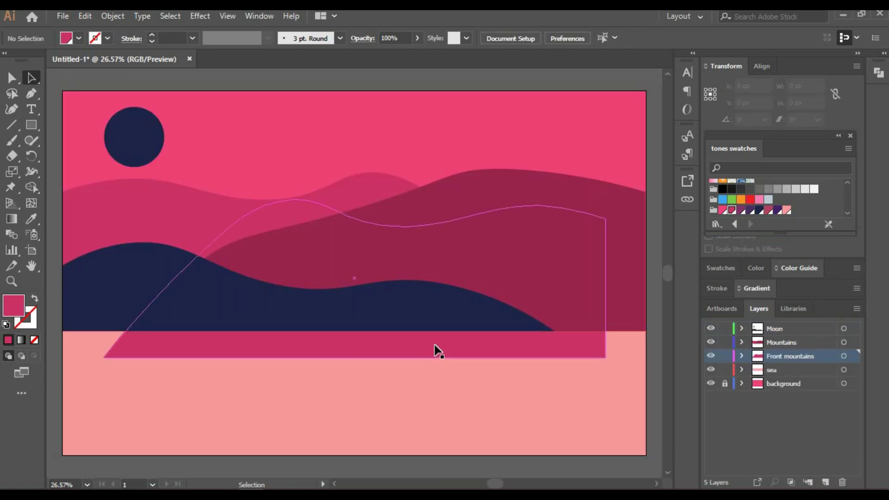
Step: Move the Front mountains layer above Mountains and align the pasted mountain with the artboard's right edge and the horizon
drag(437, 349, 468, 374)
right_click(479, 365)
mouse_move(514, 299)
click(671, 298)
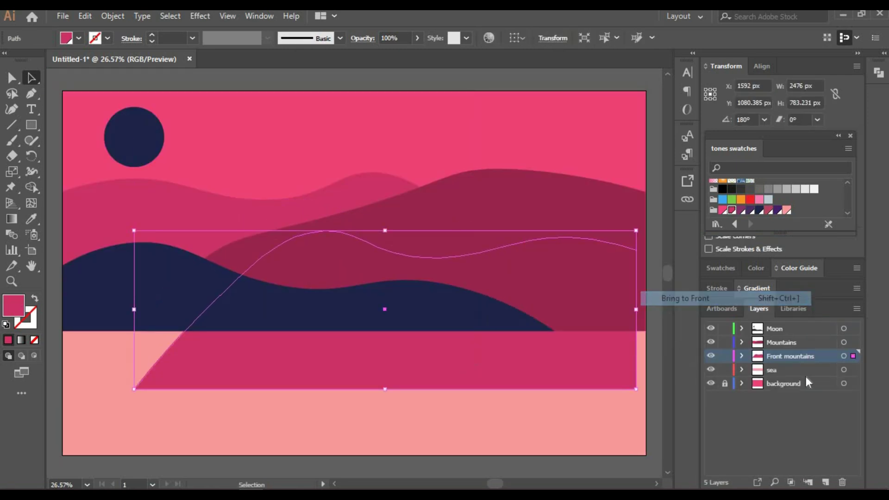
drag(802, 340, 802, 338)
drag(521, 383, 559, 312)
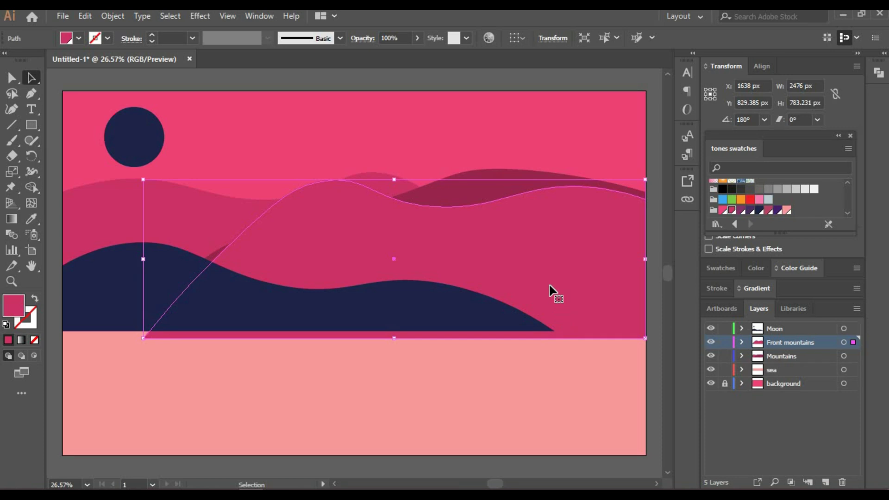
drag(493, 244, 491, 237)
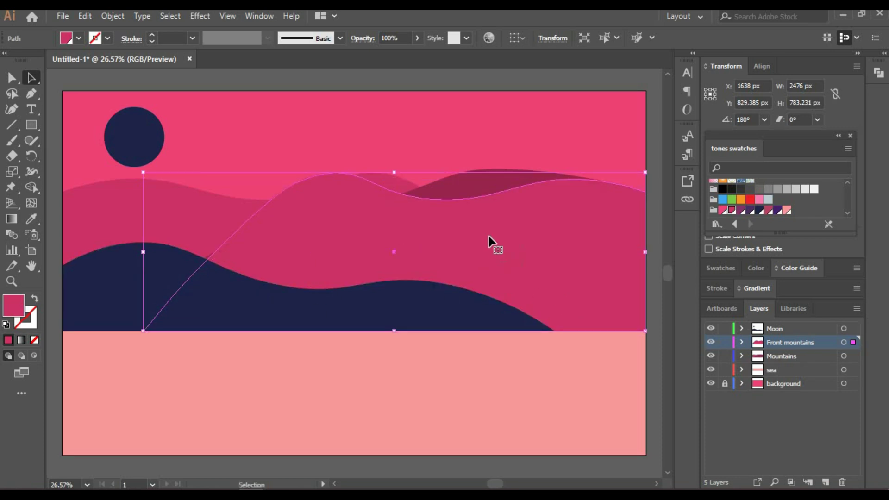
Step: Reshape the front pink mountain's ridge with the Curvature tool into a low wave that stays below the crimson ridge
click(15, 112)
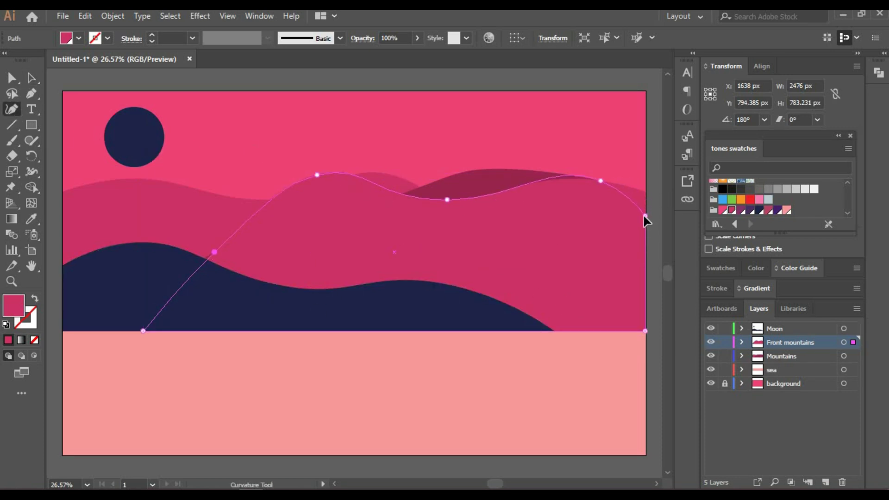
click(646, 216)
click(601, 201)
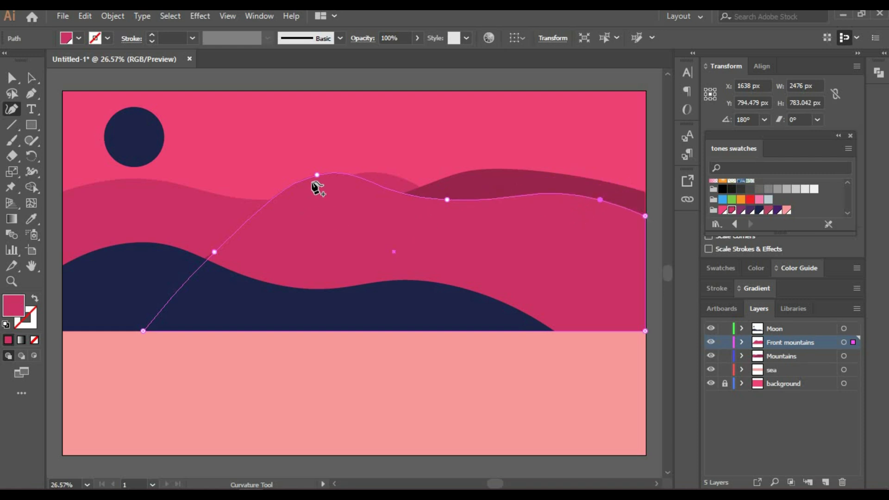
drag(317, 175, 321, 218)
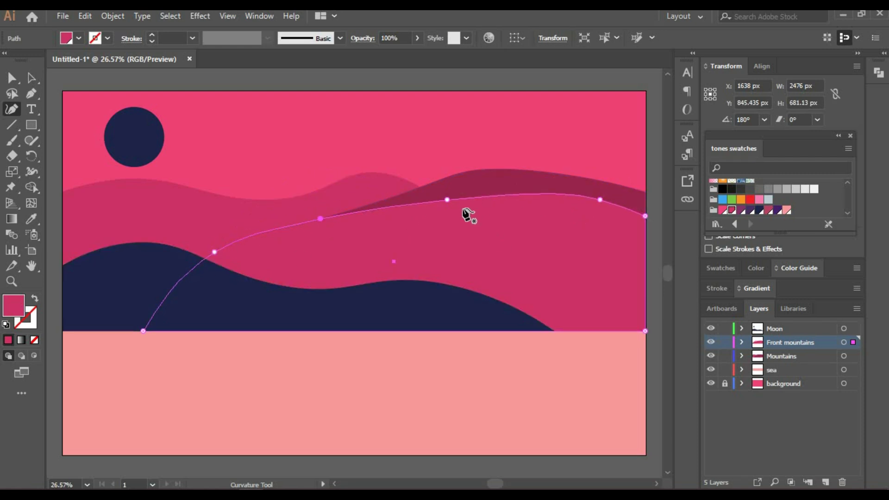
drag(452, 199, 469, 209)
drag(647, 216, 588, 190)
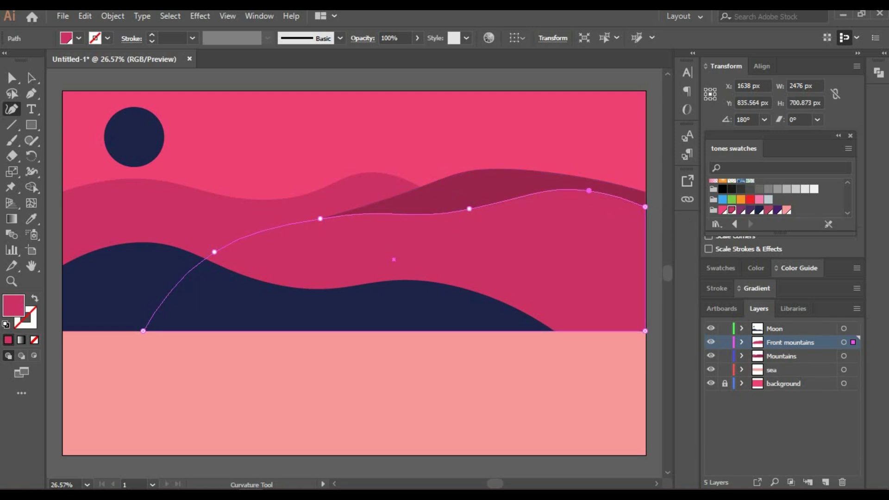
key(v)
click(329, 155)
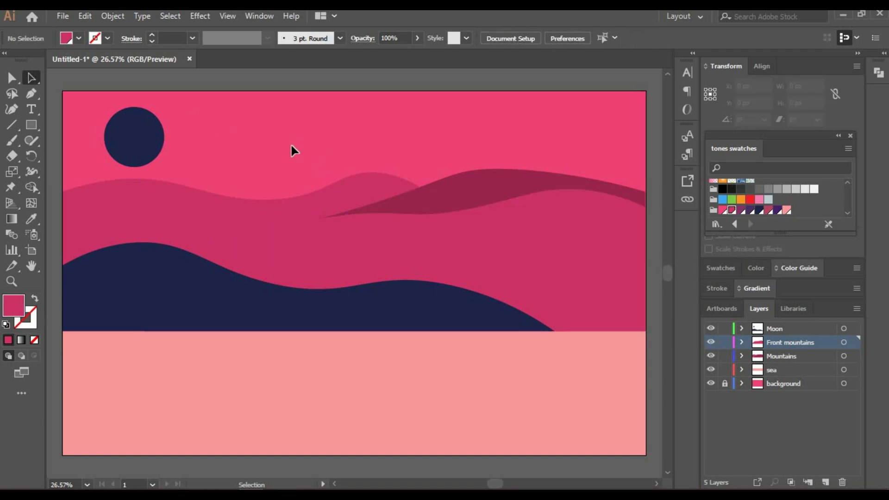
Step: Set the front pink mountain's opacity to 80%
click(448, 229)
click(409, 38)
text(80)
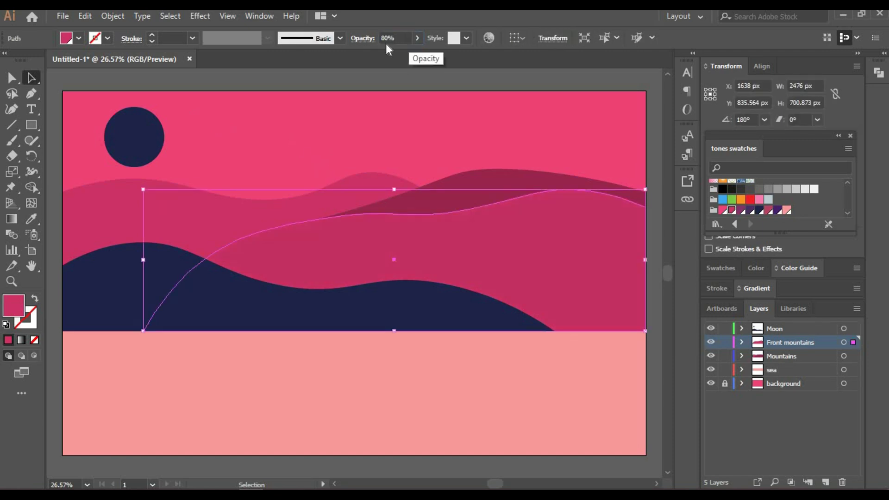
click(326, 129)
Step: Set the front pink mountain's opacity to 50%
click(411, 281)
click(413, 256)
click(405, 35)
text(50)
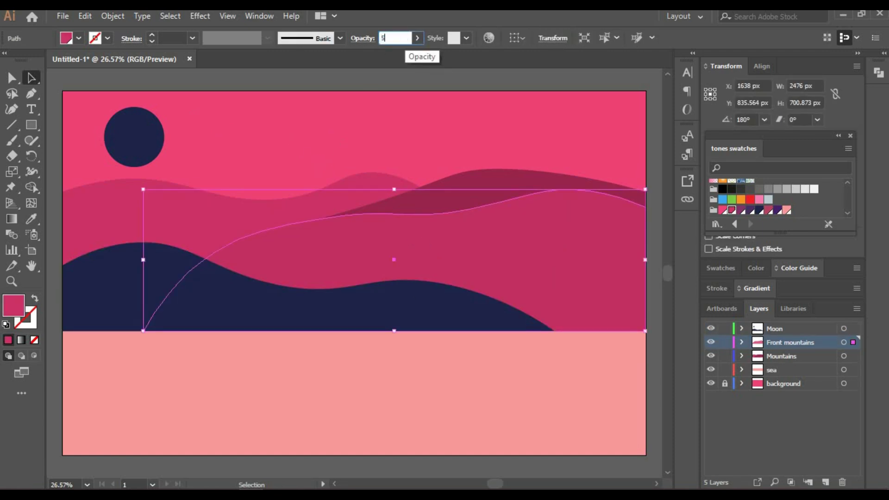
key(Return)
click(377, 110)
Step: Lower the right-hand peak of the rear pink mountain with the Curvature tool so it meets the crimson ridge
click(379, 180)
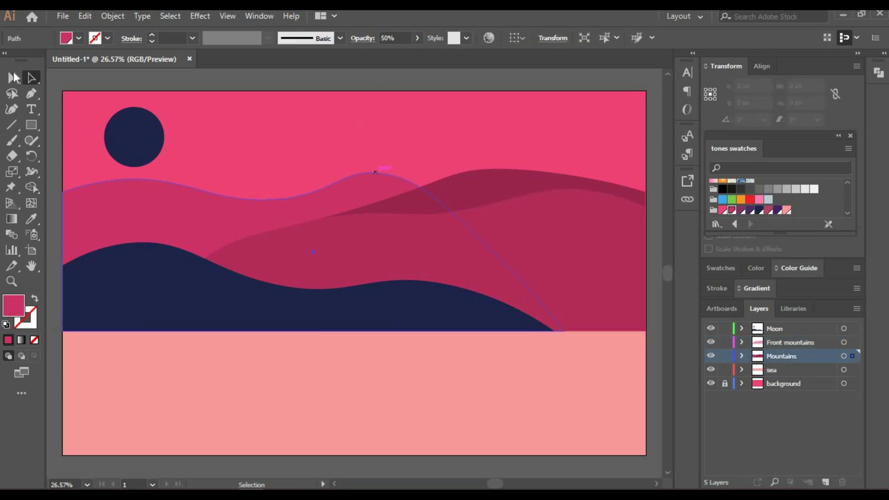
key(shift+grave)
key(a)
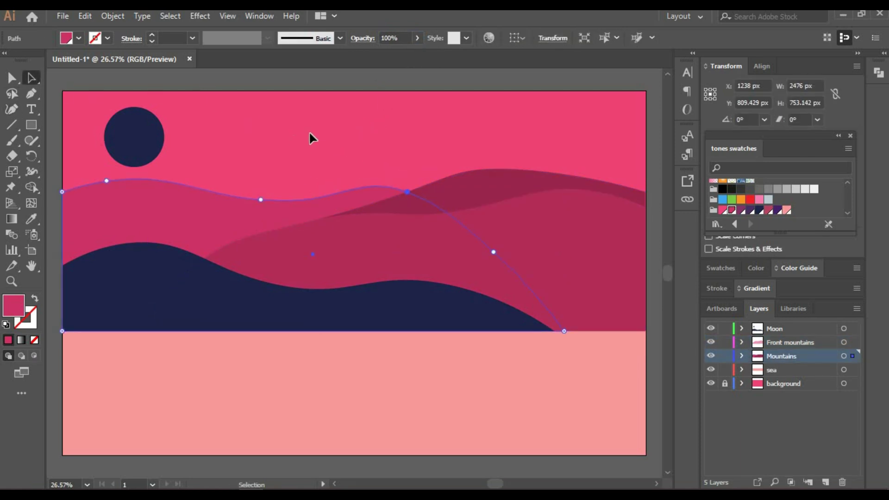
click(308, 133)
Step: Set the navy moon's opacity to 50%
click(153, 140)
click(392, 38)
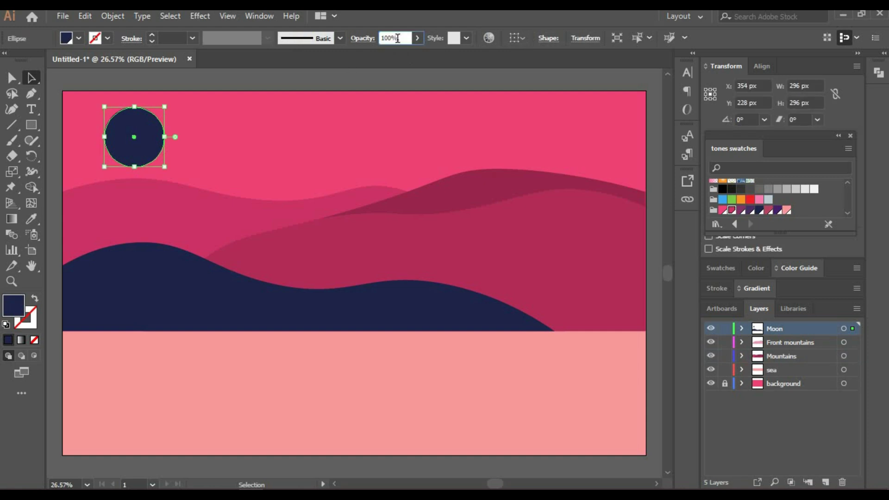
text(50)
key(Return)
click(355, 167)
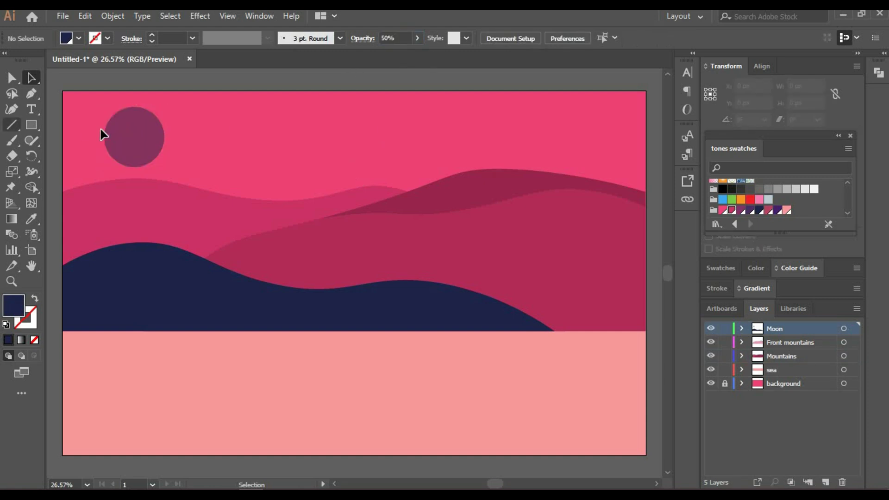
Step: Set the moon's opacity to 70%
click(104, 134)
click(391, 38)
text(70)
key(Return)
click(227, 134)
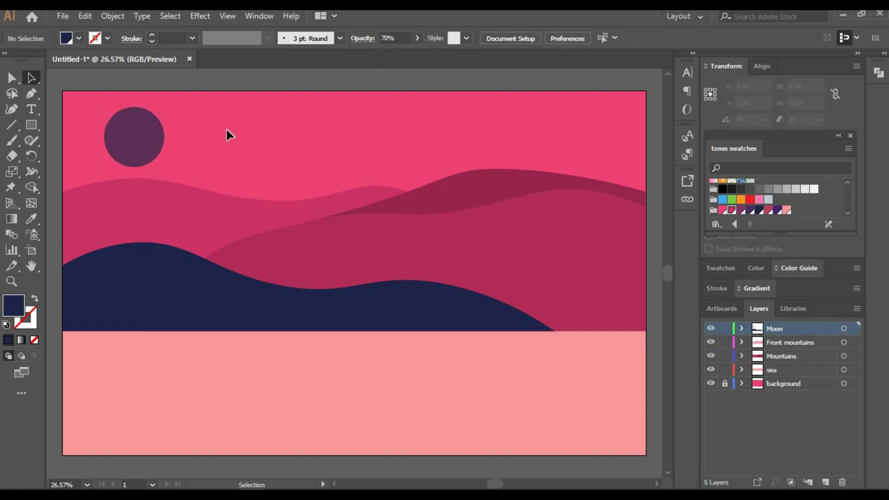
Step: Make a copy of the navy hill rotated 180° and place it directly below the horizon over the sea
click(306, 309)
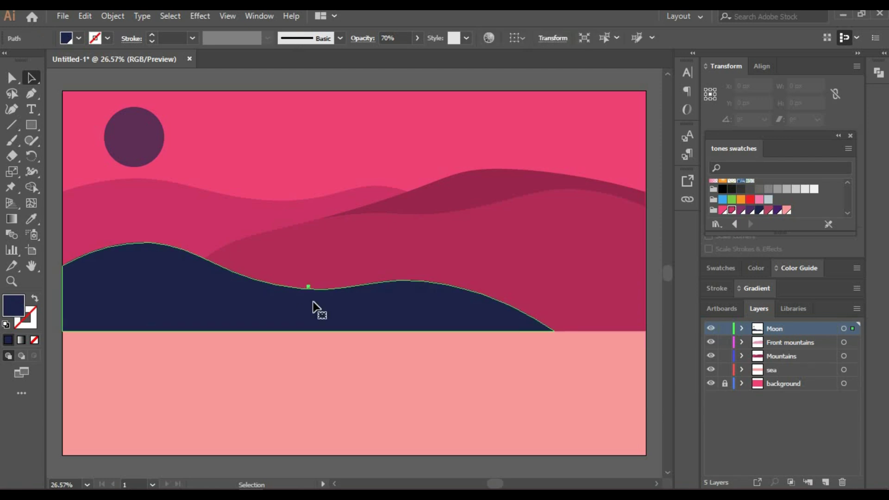
click(565, 407)
right_click(349, 312)
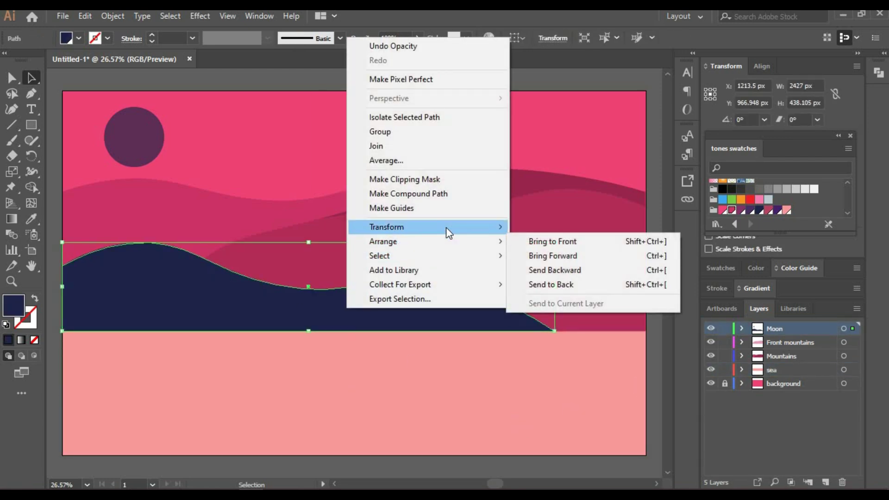
mouse_move(449, 227)
click(533, 260)
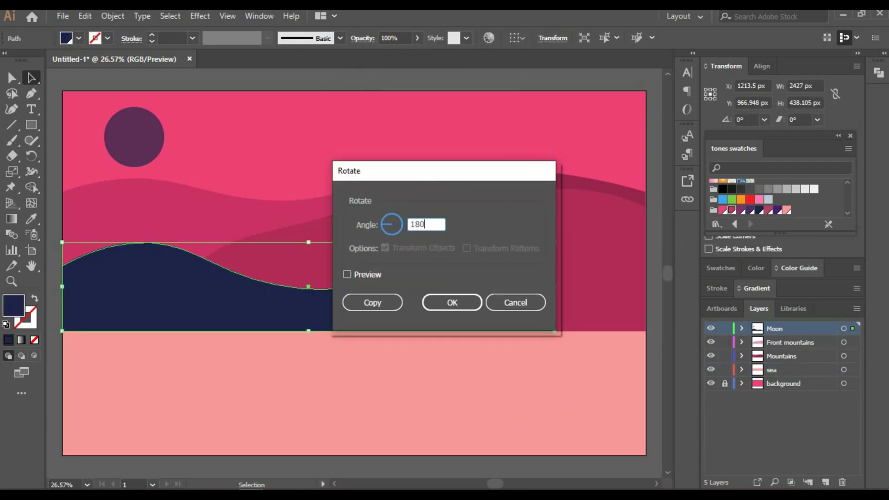
click(353, 302)
drag(391, 290, 386, 351)
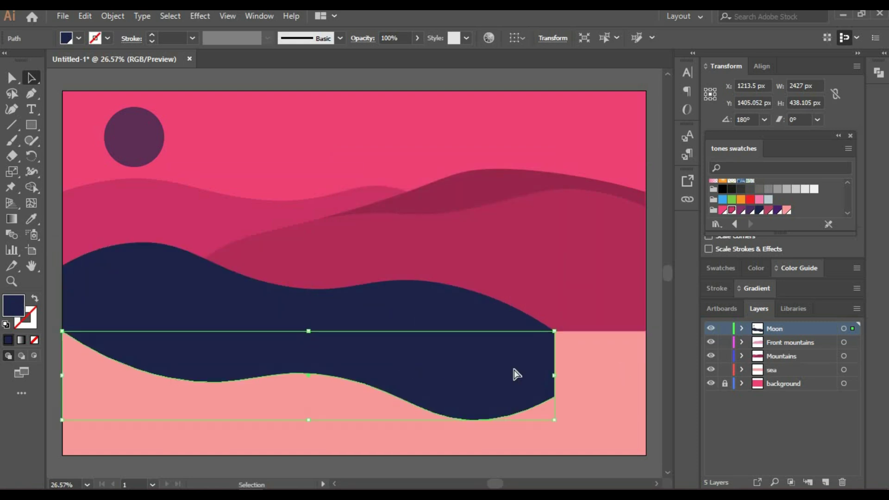
Step: Transfer the rotated navy copy to the sea layer and realign it directly beneath the navy hill
key(ctrl+shift+a)
click(768, 364)
click(416, 268)
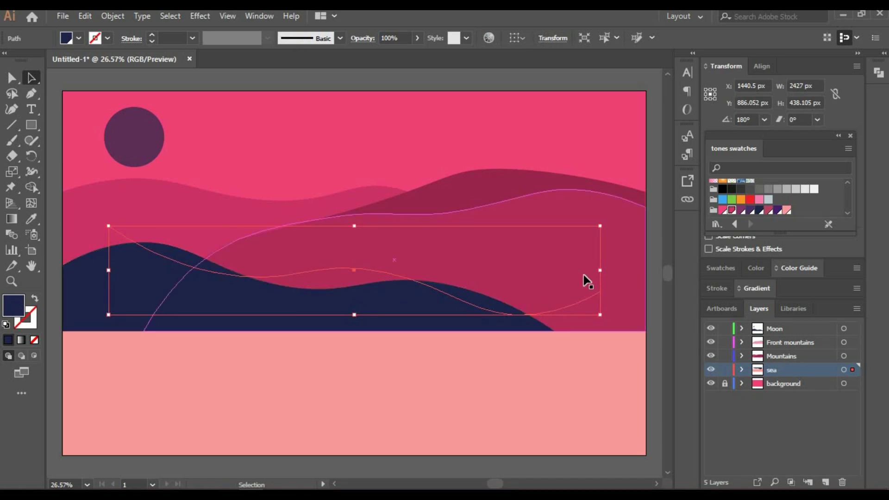
drag(355, 277, 307, 381)
Step: Try the rotated navy copy at 30% opacity as a reflection and delete it from the sea
click(388, 38)
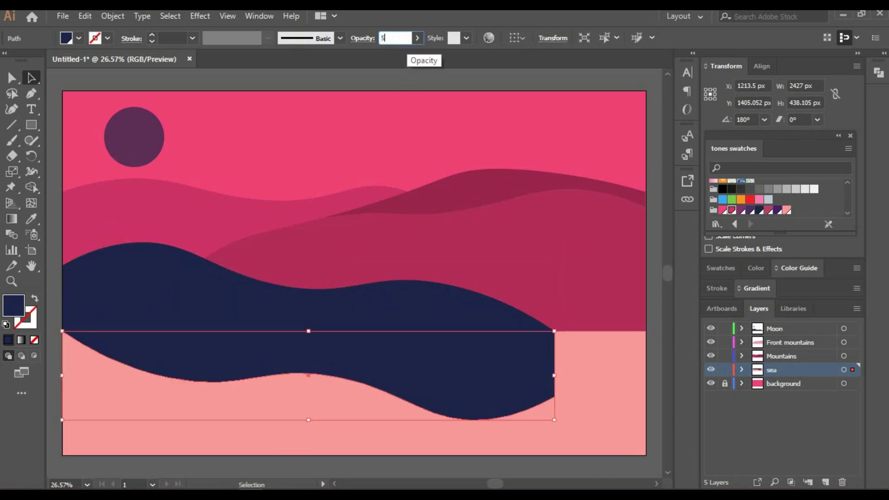
text(30)
key(Return)
click(378, 112)
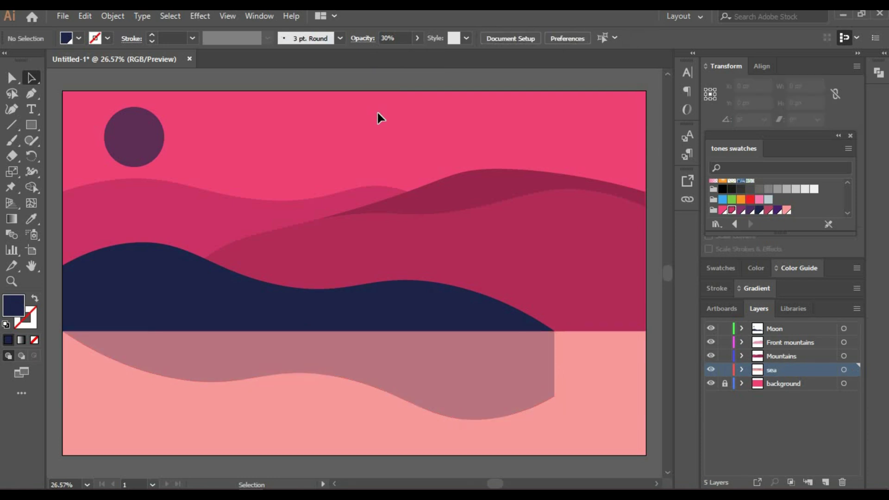
click(403, 371)
key(Delete)
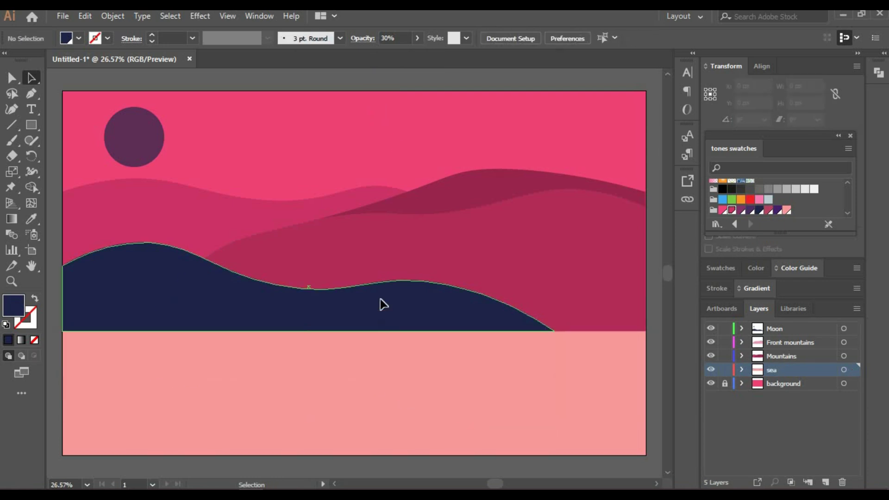
right_click(379, 301)
right_click(381, 304)
mouse_move(509, 218)
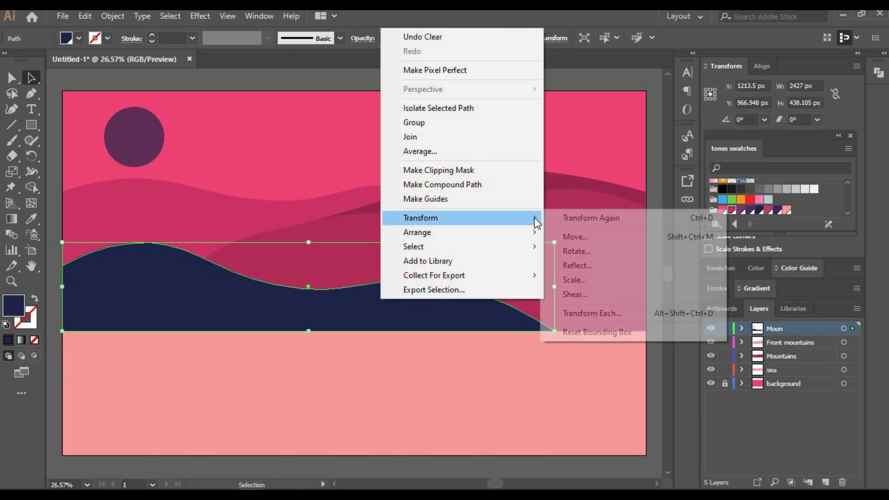
click(566, 251)
key(BackSpace)
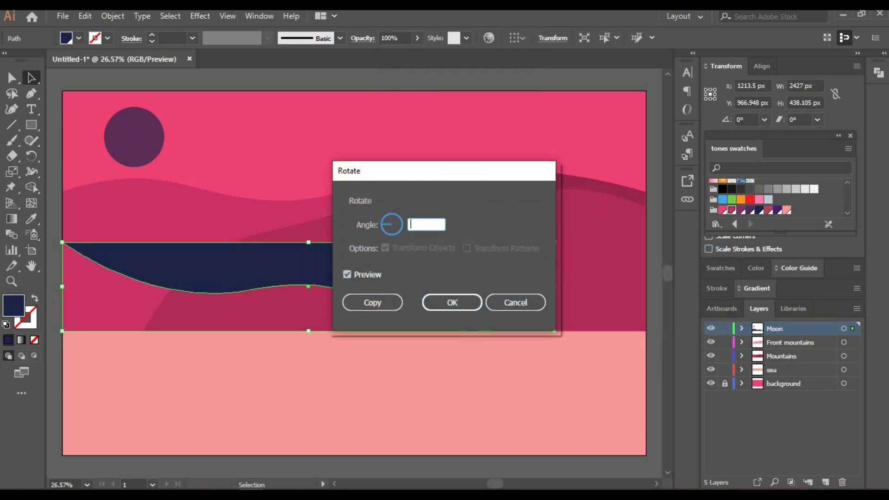
text(90)
click(354, 277)
double_click(425, 223)
text(180)
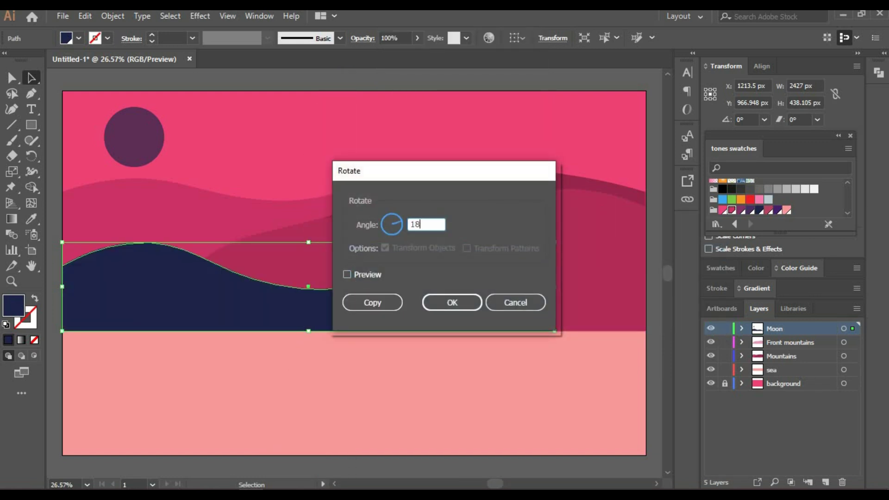
click(374, 279)
click(415, 227)
key(Left)
text(-)
click(368, 274)
click(368, 274)
click(368, 275)
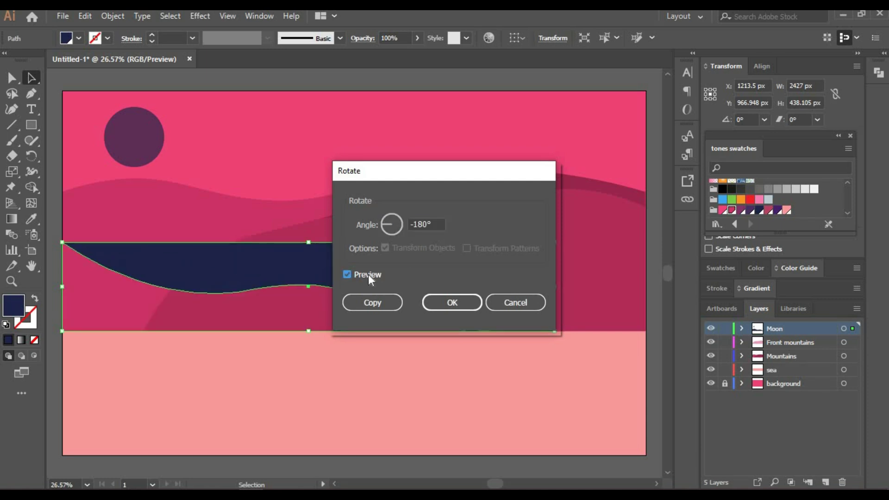
key(Escape)
Step: Make a copy of the navy hill reflected at a 180° axis angle and place it directly below the horizon
right_click(246, 299)
mouse_move(306, 211)
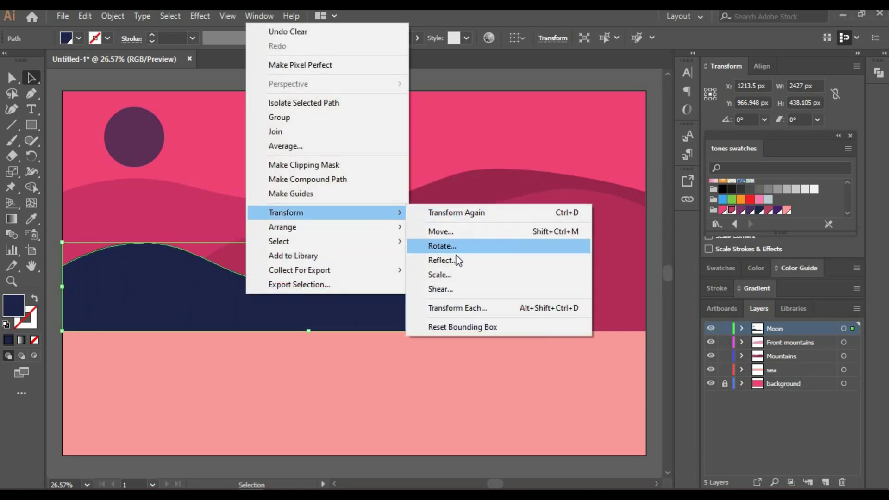
click(473, 277)
click(538, 213)
key(BackSpace)
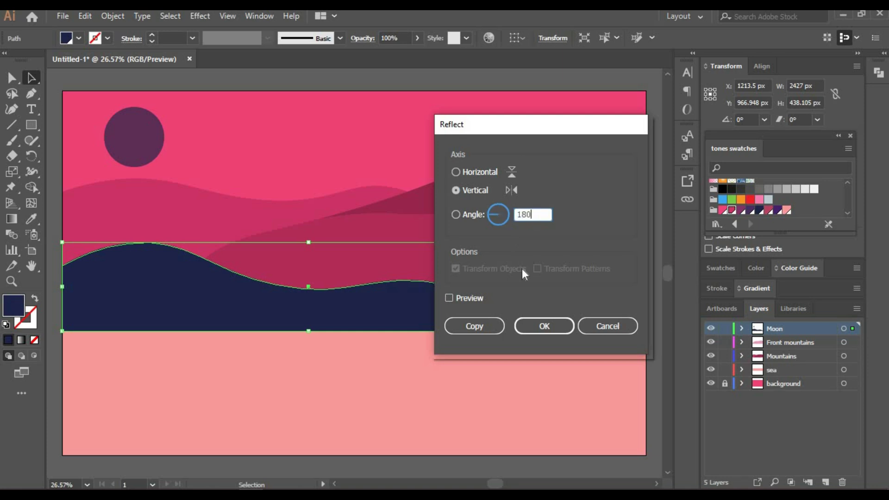
click(475, 326)
drag(258, 263, 256, 353)
Step: Set the reflected navy copy's opacity to 50%
click(399, 36)
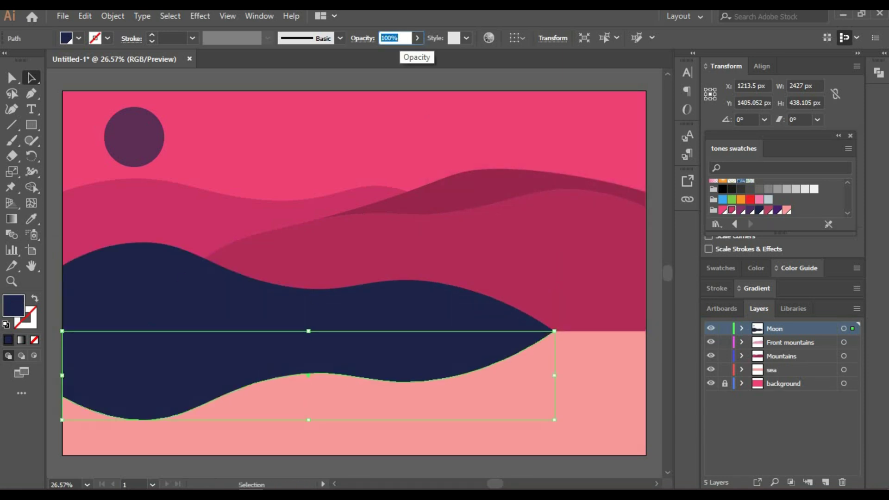
text(50)
key(Return)
click(377, 102)
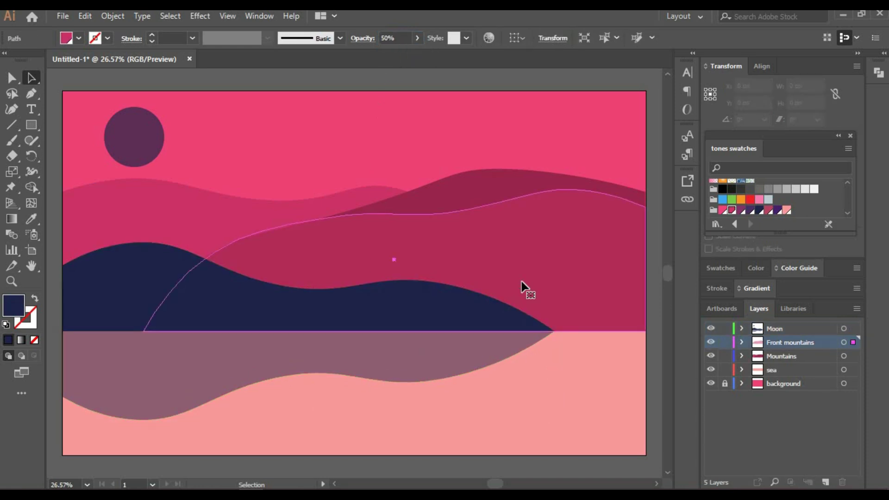
Step: Reflect a copy of the front crimson mountain at 180°, scale it to about 2224 × 435 px and place it below the horizon at the artboard's right edge
right_click(521, 285)
mouse_move(565, 199)
click(730, 247)
click(473, 325)
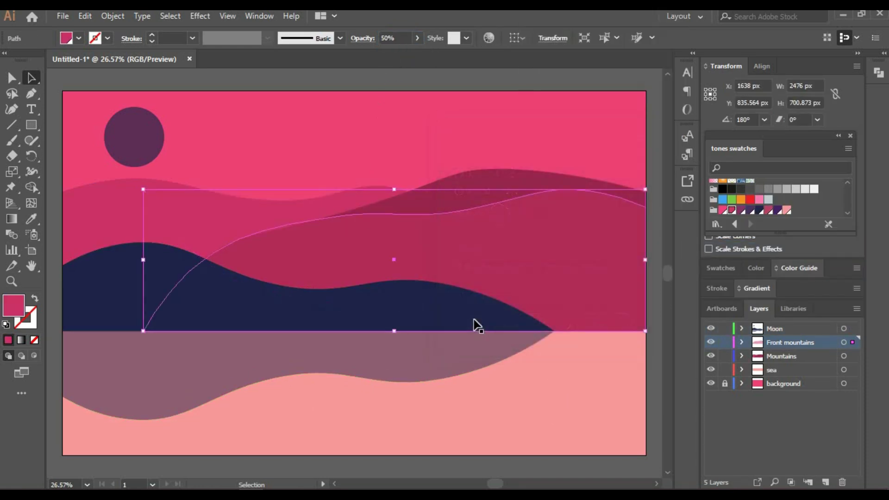
drag(392, 277, 391, 414)
drag(637, 334, 612, 360)
drag(554, 363, 562, 362)
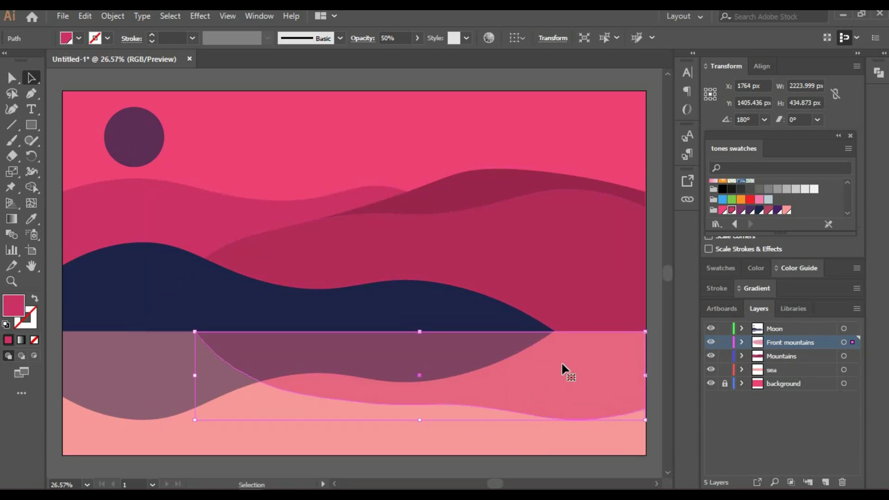
click(460, 106)
Step: Make a copy of the dark back mountain reflected at 180° and move it down over the sea
click(504, 192)
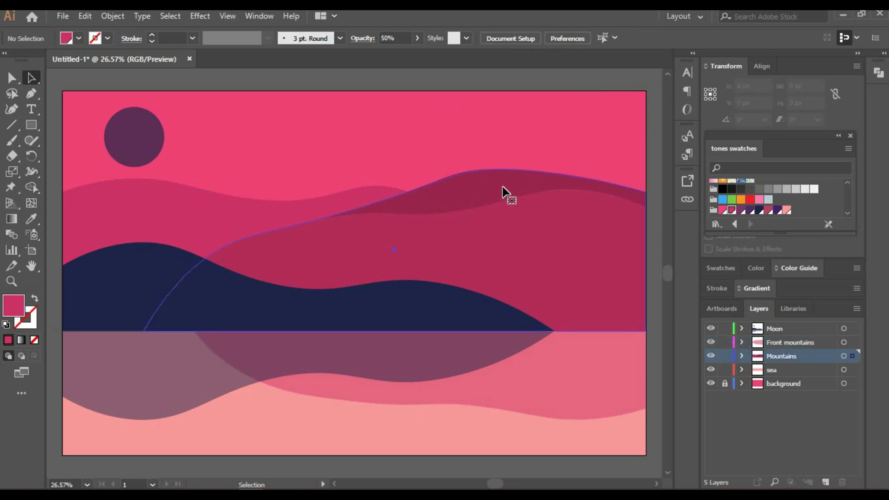
right_click(503, 188)
mouse_move(543, 376)
click(544, 324)
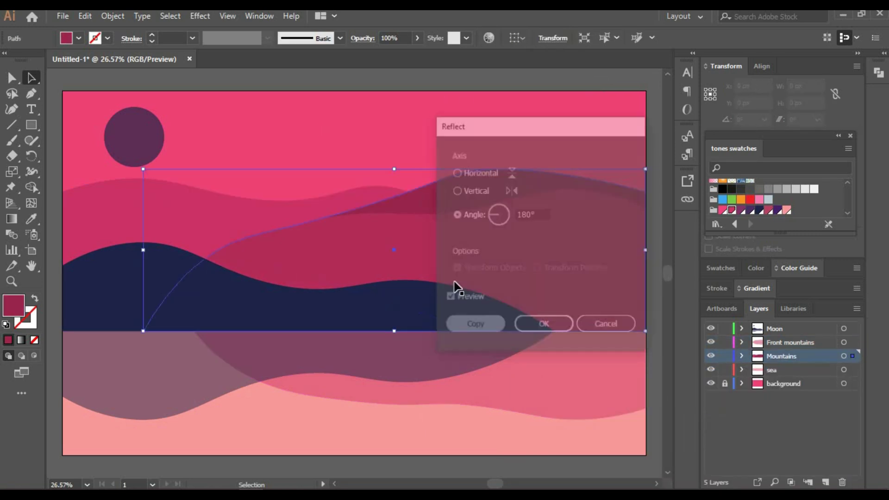
drag(645, 169, 613, 278)
click(620, 353)
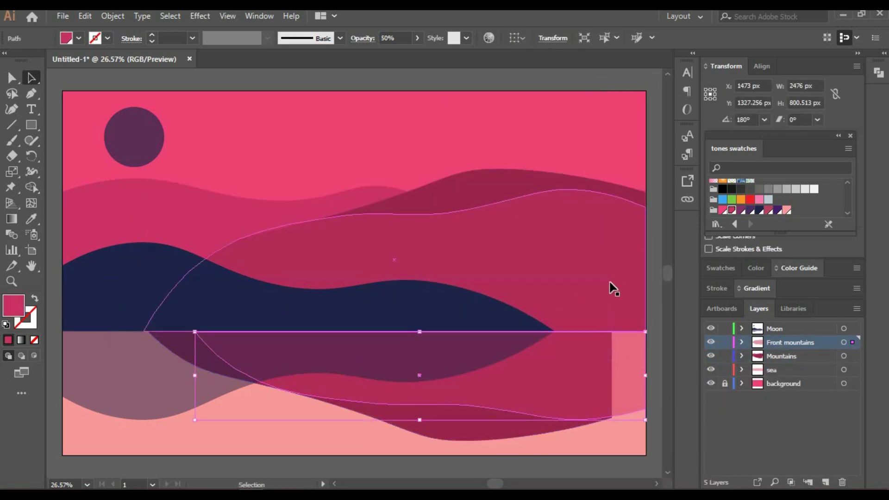
click(277, 452)
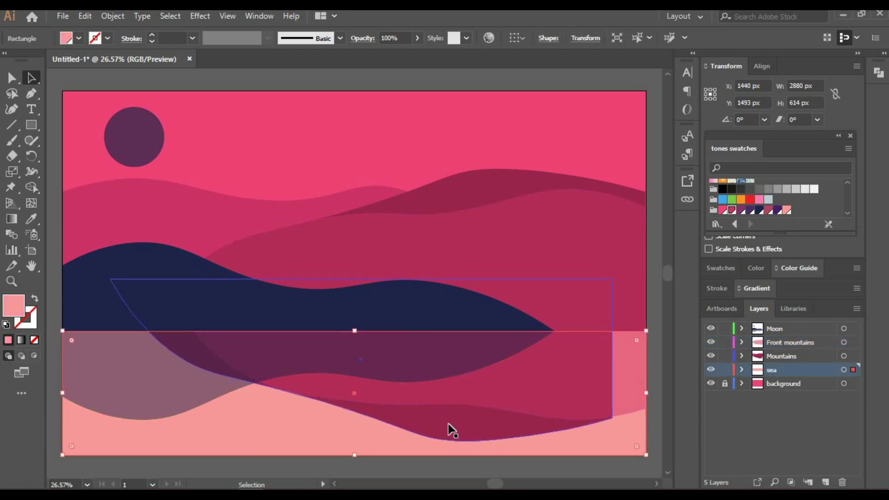
Step: Scale the dark mountain's reflected copy to about 2102 × 309 px so its flat edge sits near the horizon
click(611, 274)
drag(611, 274, 585, 369)
click(569, 381)
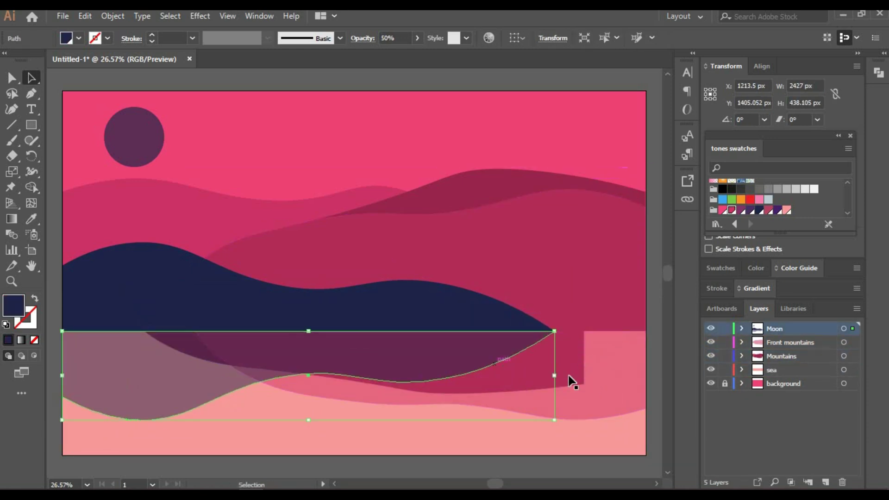
click(465, 412)
key(ctrl+z)
drag(613, 280, 573, 328)
Step: Try shifting the dark mountain's reflected copy towards the artboard's right edge and undo the move
drag(359, 359, 437, 368)
click(433, 401)
click(600, 371)
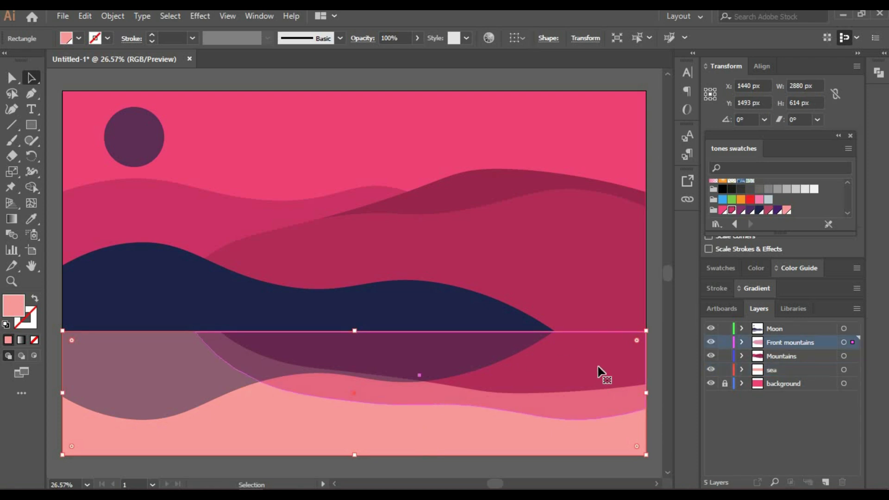
click(516, 382)
drag(525, 377, 533, 377)
ctrl+click(471, 401)
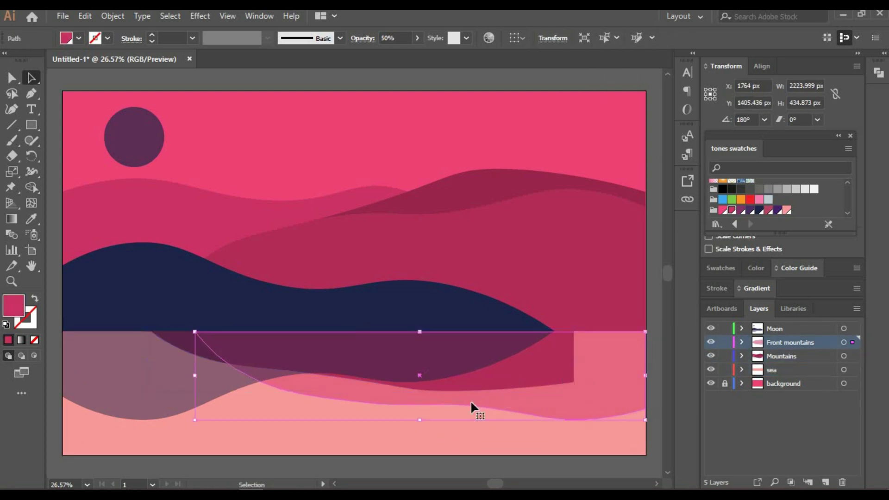
key(ctrl+z)
key(ctrl+z)
key(v)
key(ctrl+shift+z)
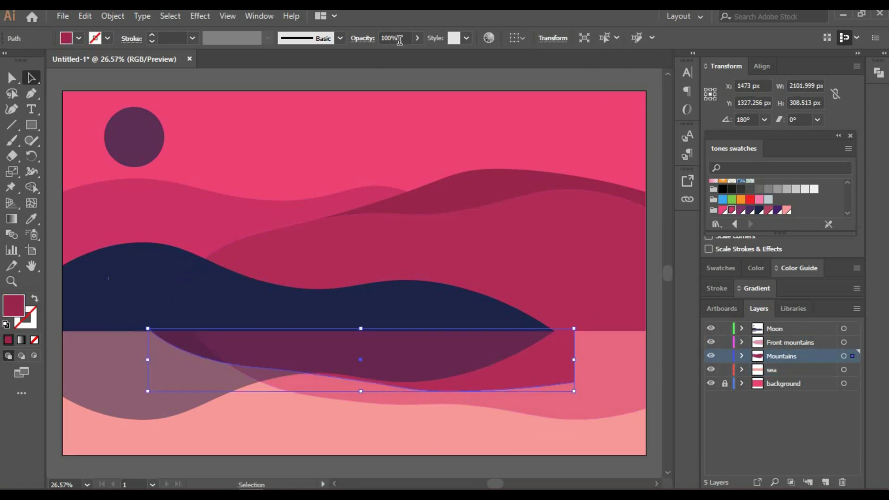
Step: Set the dark reflected copy's opacity to 50% and align it with the artboard's right edge just below the horizon
text(50)
key(Return)
drag(369, 361, 432, 368)
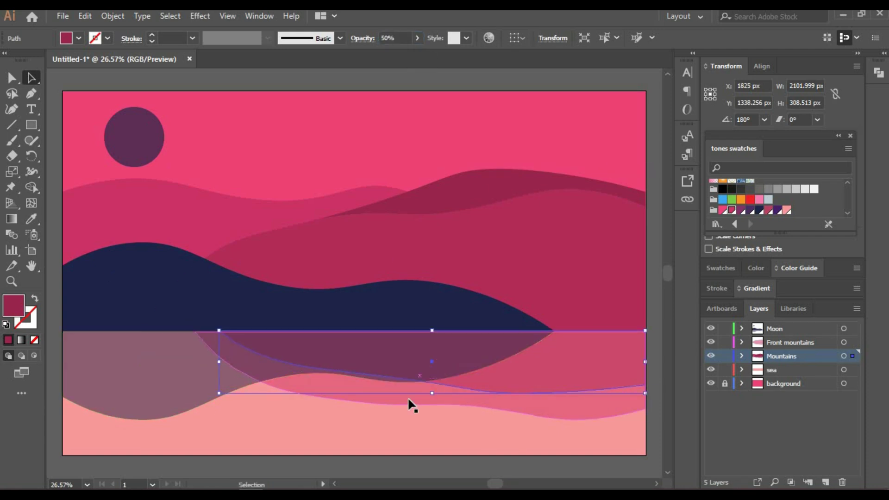
click(401, 431)
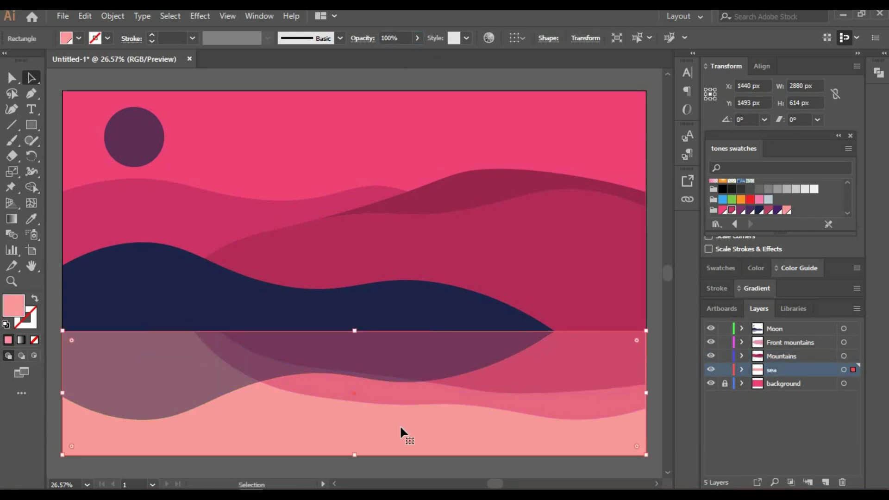
click(54, 171)
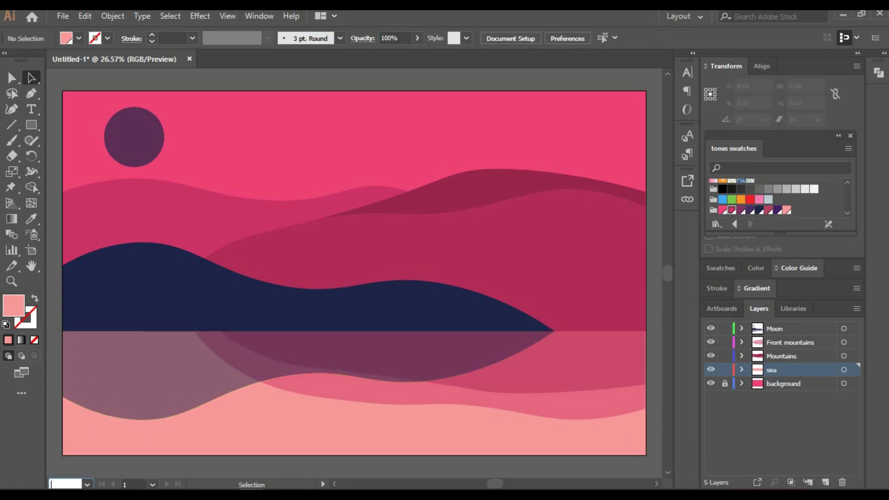
Step: Paint a wavy line about 960 px wide across the lower left of the sea with the Paintbrush
text(30)
key(Return)
key(h)
mouse_move(292, 409)
mouse_down()
mouse_move(333, 315)
mouse_move(350, 301)
mouse_move(332, 321)
mouse_up()
click(12, 141)
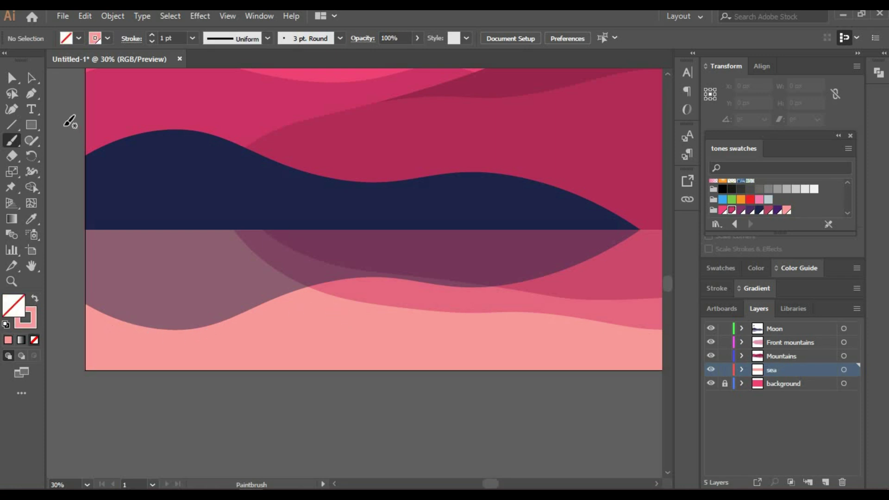
click(31, 78)
Step: Give the painted wave line a dark navy stroke with no fill
click(241, 326)
click(758, 211)
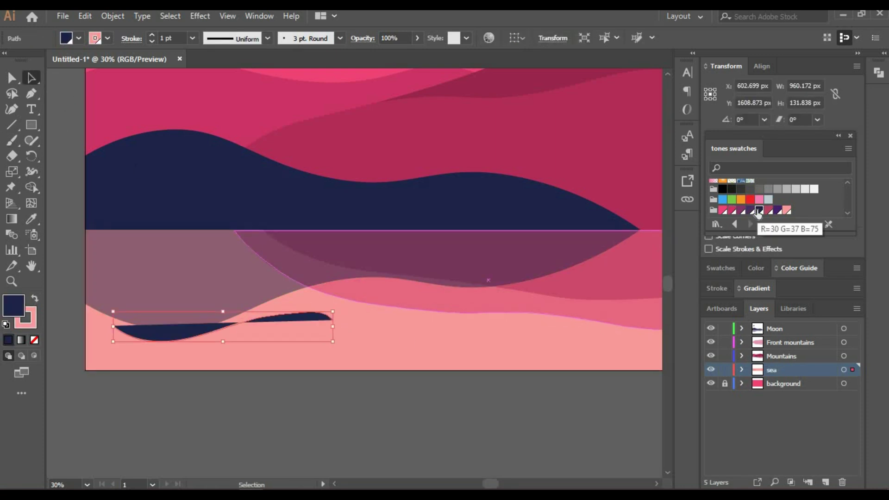
key(ctrl+z)
click(720, 268)
click(737, 336)
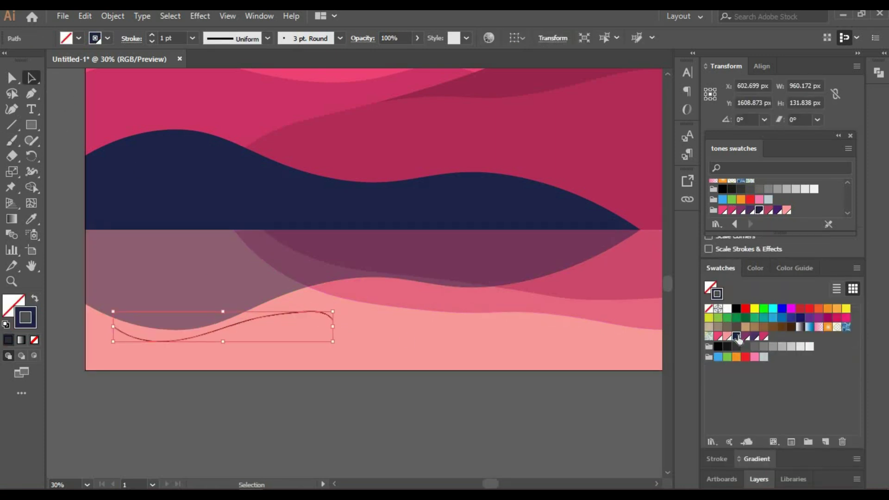
Step: Enlarge and smooth the navy wave line with the Curvature tool to about 1099 × 192 px
mouse_move(224, 326)
mouse_down()
mouse_move(204, 325)
mouse_move(256, 314)
mouse_up()
key(shift+grave)
drag(312, 320, 344, 331)
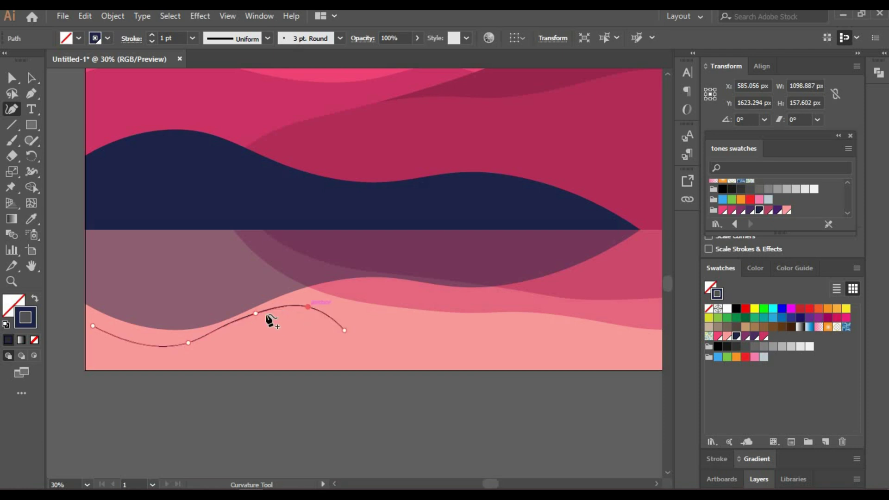
drag(184, 343, 189, 346)
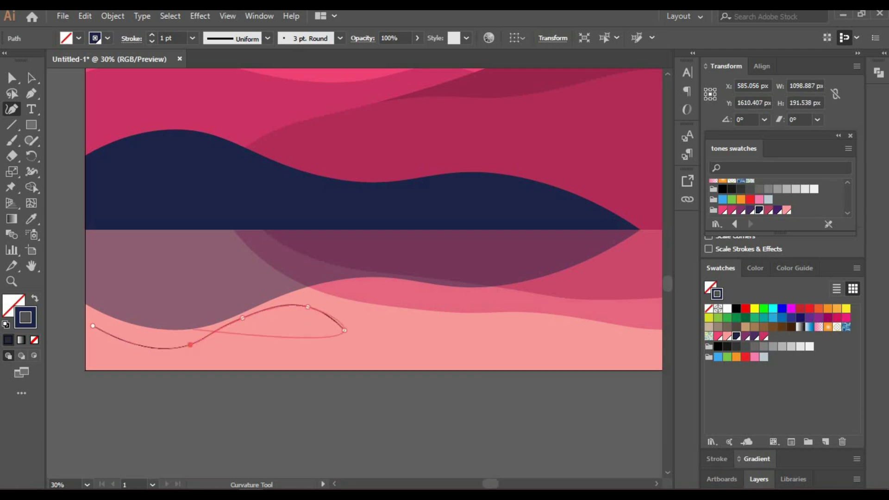
Step: Set the navy wave line's stroke weight to 2 pt and its opacity to 50%
click(31, 78)
click(152, 35)
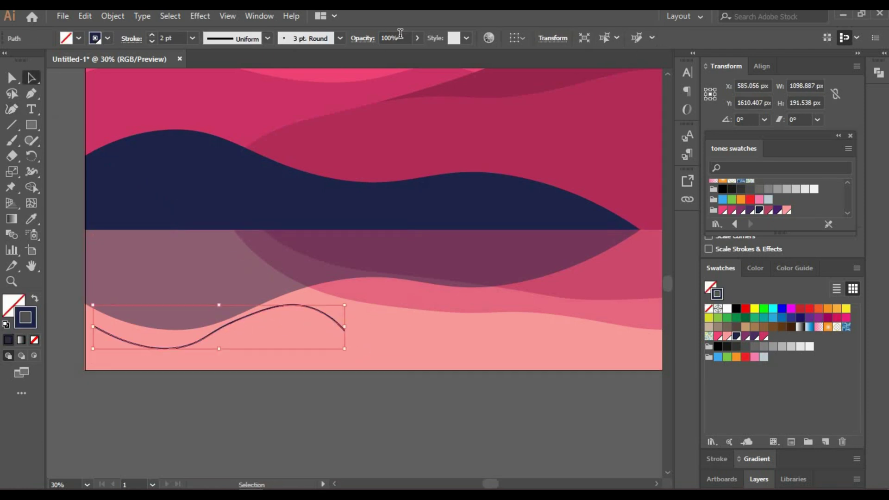
text(50)
key(Return)
click(60, 165)
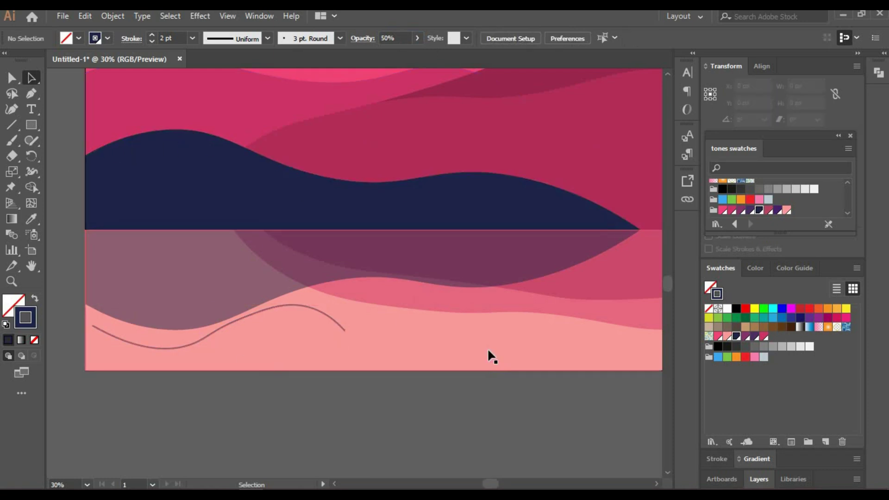
Step: Paint a second wavy line about 1314 × 158 px across the right part of the sea
key(space)
drag(433, 298, 354, 330)
key(shift+grave)
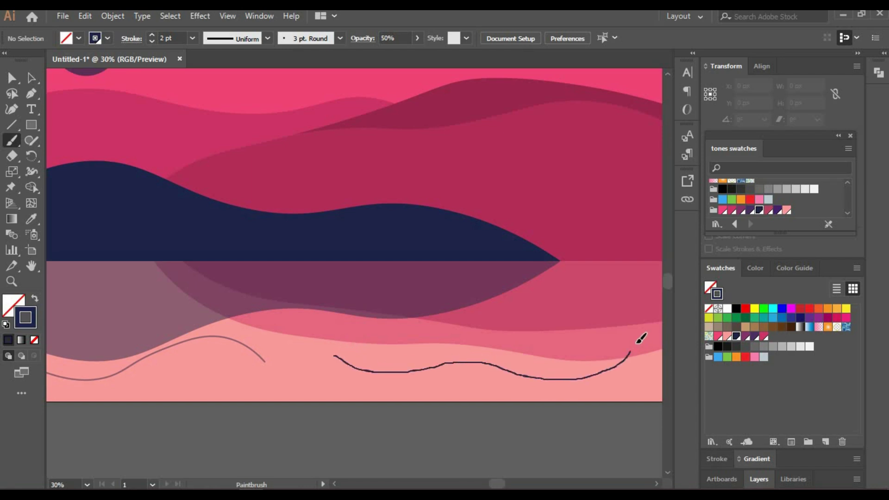
key(v)
Step: Apply bright pink to the second wave line's fill and stroke and move it slightly upwards
click(453, 362)
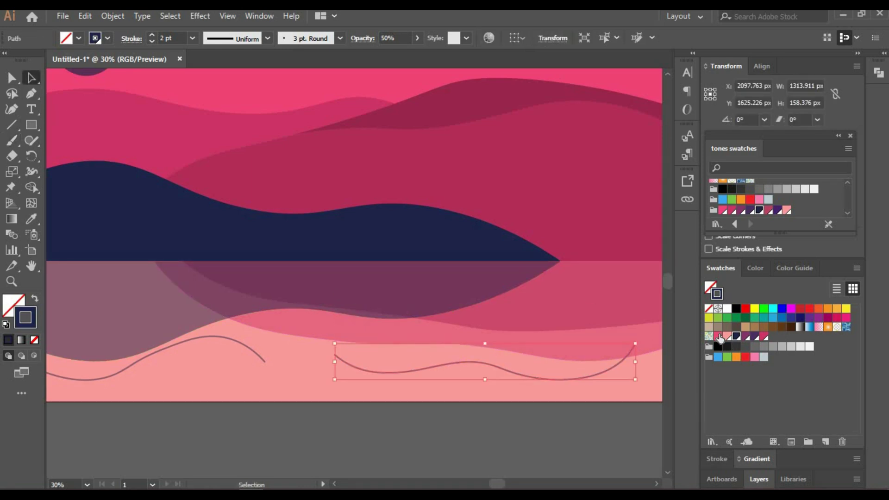
click(719, 336)
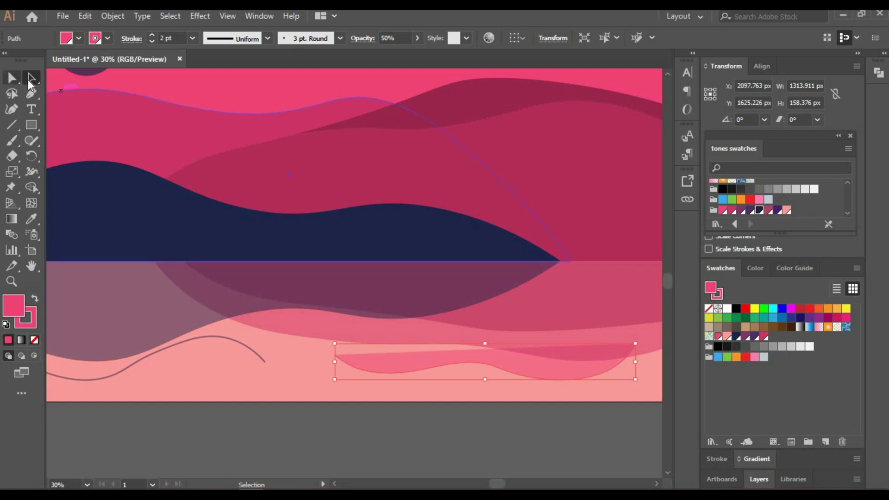
drag(535, 368, 533, 361)
Step: Adjust the pink wave's curve points with the Curvature tool, widening the shape to about 1330 px
key(shift+grave)
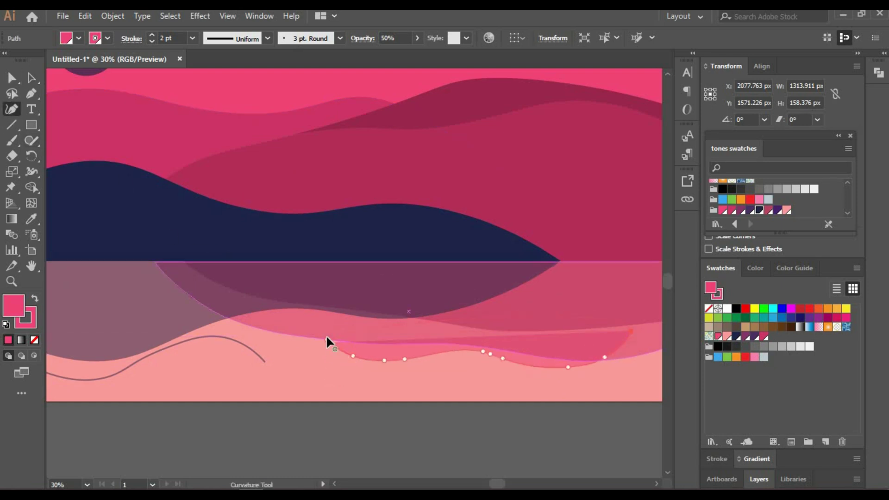
click(326, 339)
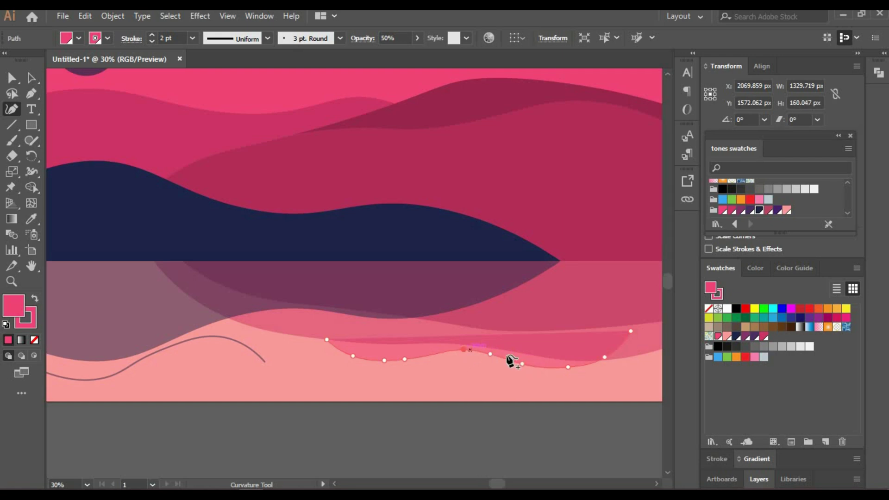
Step: Try repositioning the pink wave over the mountain reflections and undo the changes
click(32, 78)
drag(531, 359, 549, 351)
key(ctrl+z)
key(ctrl+z)
drag(495, 342, 509, 348)
key(ctrl+z)
Step: Isolate the pink wave, rotate it to 359.53°, give it a salmon fill and leave isolation
double_click(499, 356)
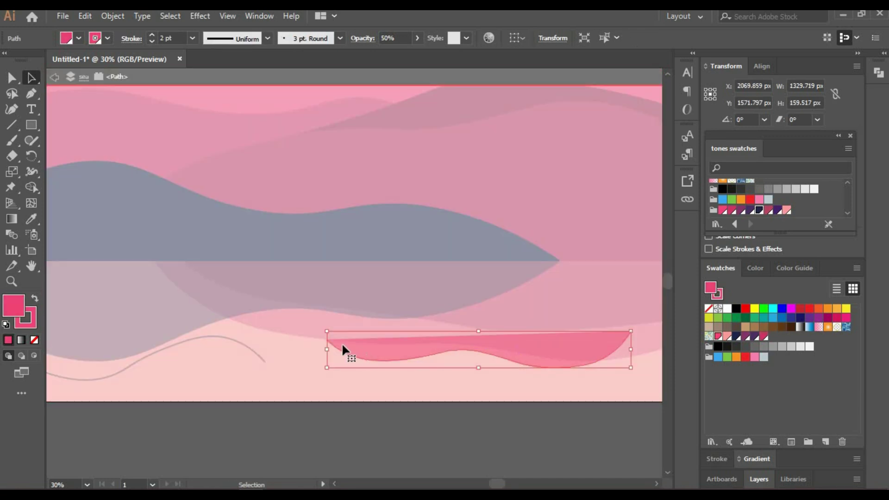
drag(322, 327, 334, 324)
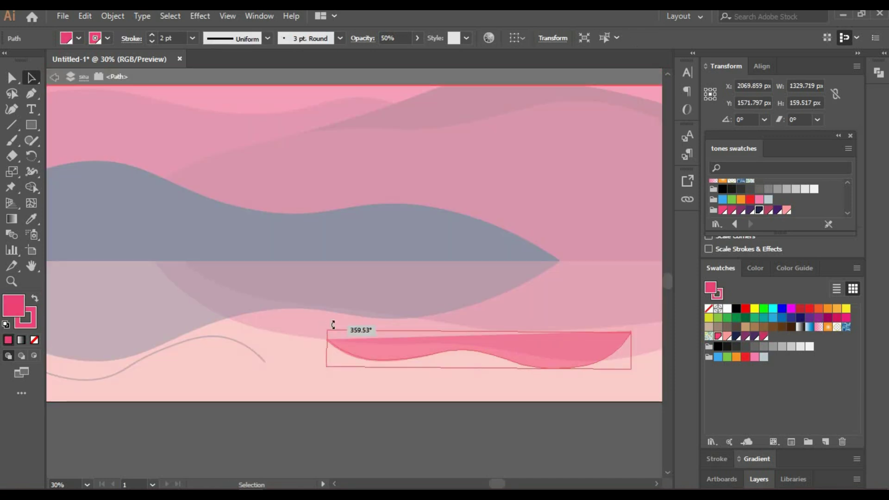
click(727, 336)
double_click(195, 345)
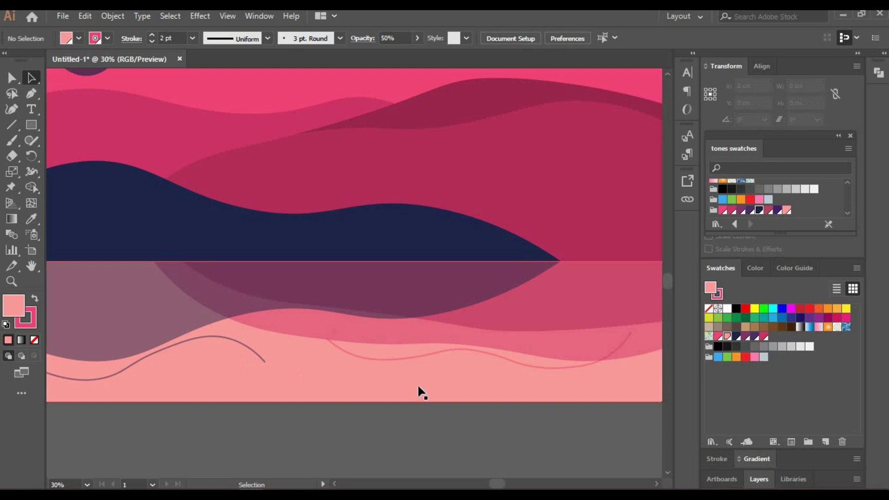
Step: Reapply bright pink to the fill and stroke of the wave in the right part of the sea
click(605, 361)
click(716, 337)
click(729, 212)
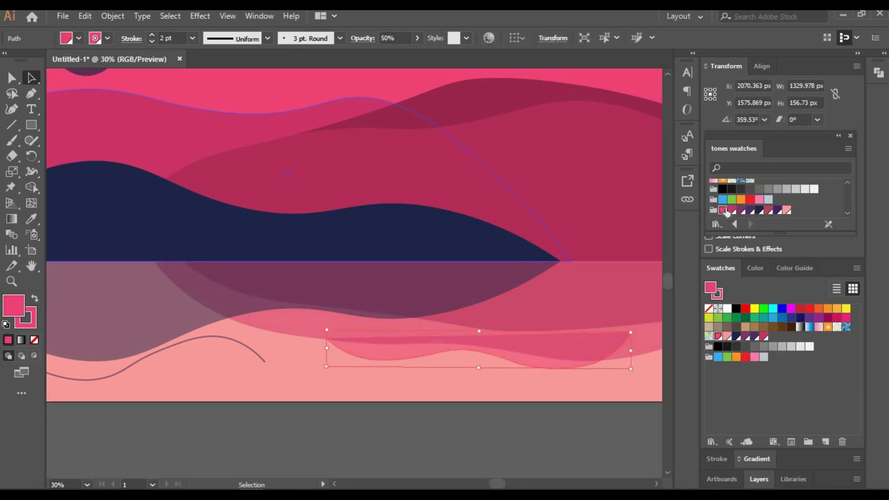
click(555, 391)
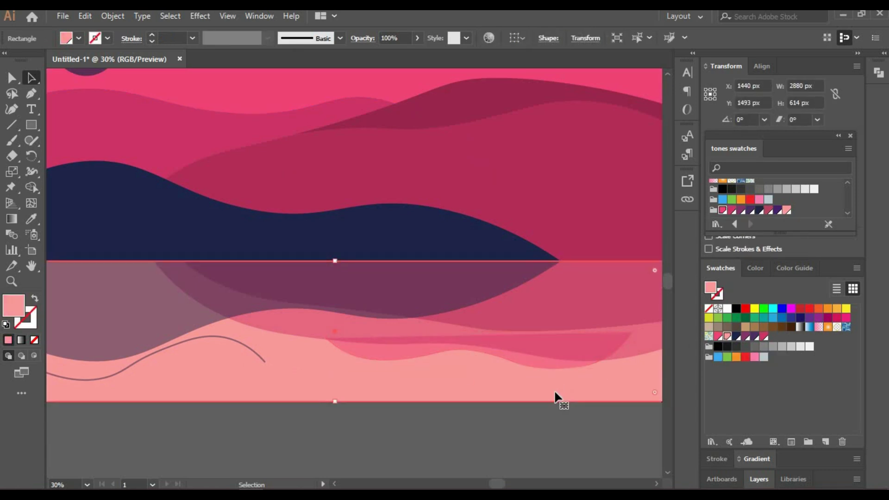
click(374, 470)
Step: Pull the bright pink wave's left end point outward with the Curvature tool, widening the shape to about 1335 px
click(403, 357)
click(14, 113)
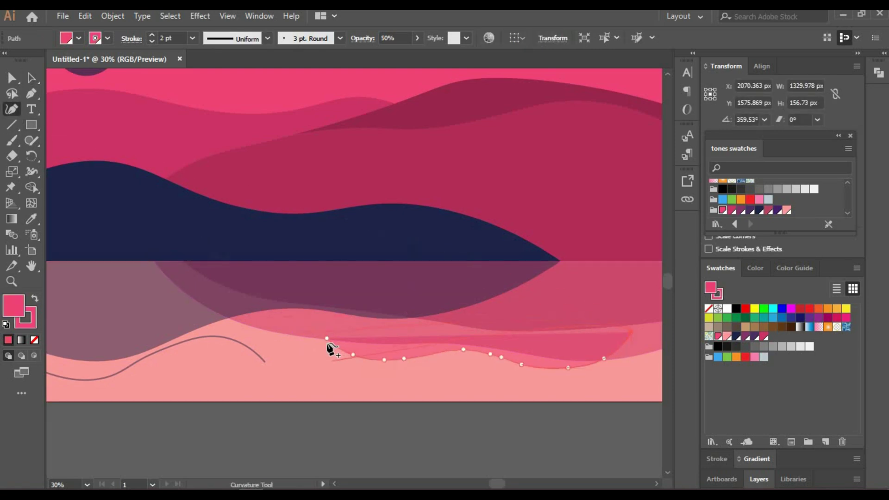
click(325, 334)
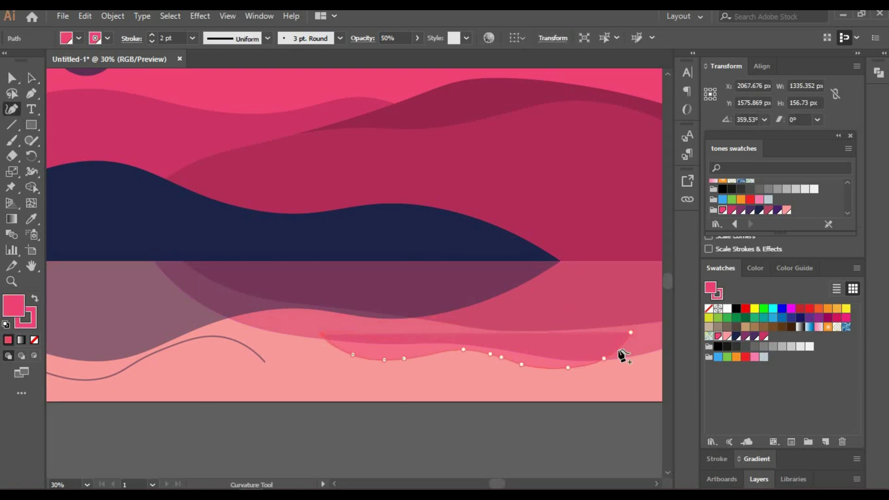
click(31, 78)
click(211, 434)
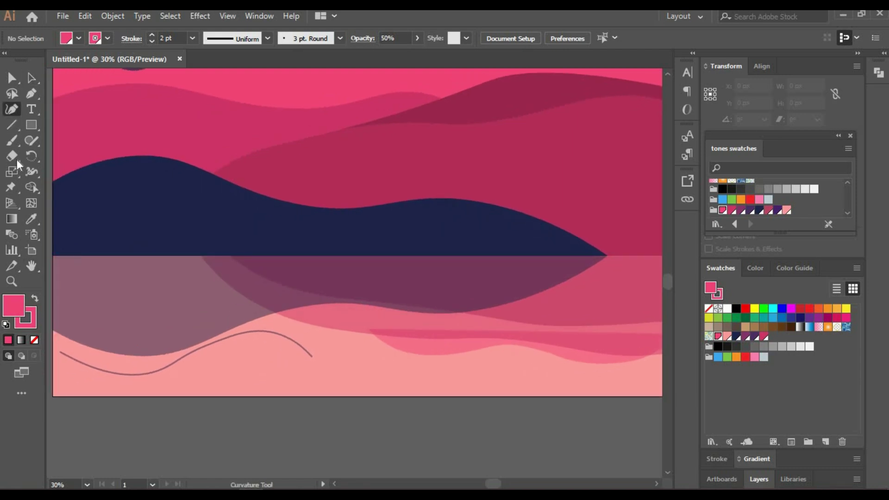
Step: Try painting a thin pink wavy line without fill across the mountain reflections
click(12, 140)
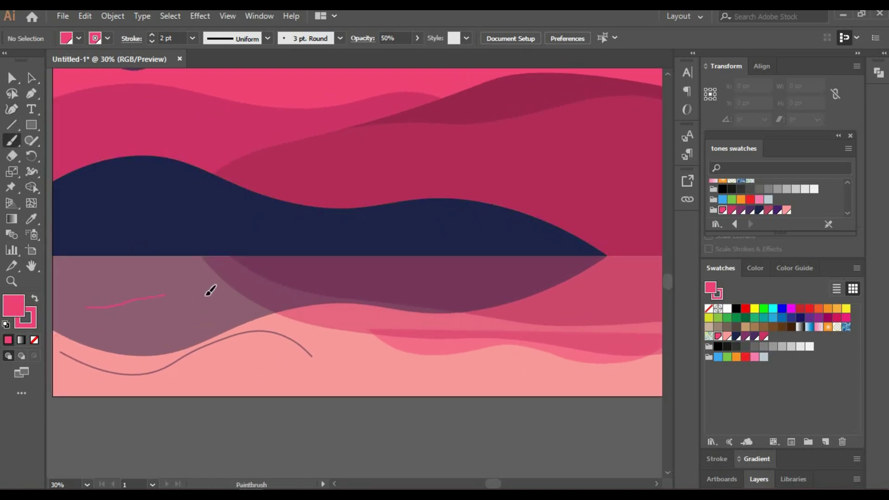
key(slash)
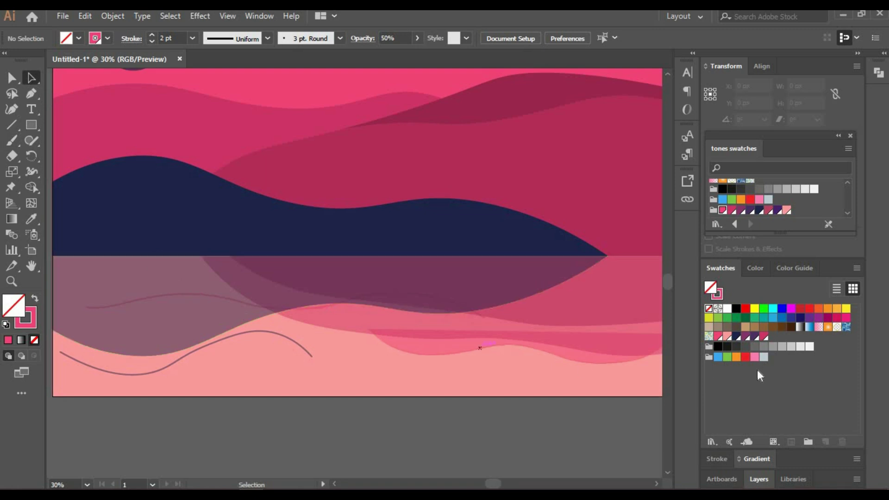
click(471, 333)
Step: Paint a wavy line about 1824 × 86 px over the mountain reflections on the Moon layer and move it slightly down
click(759, 479)
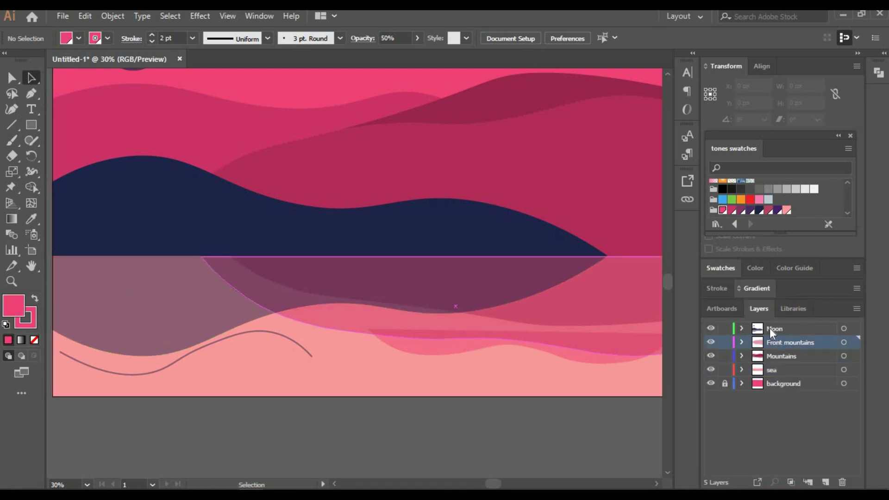
click(770, 328)
click(18, 144)
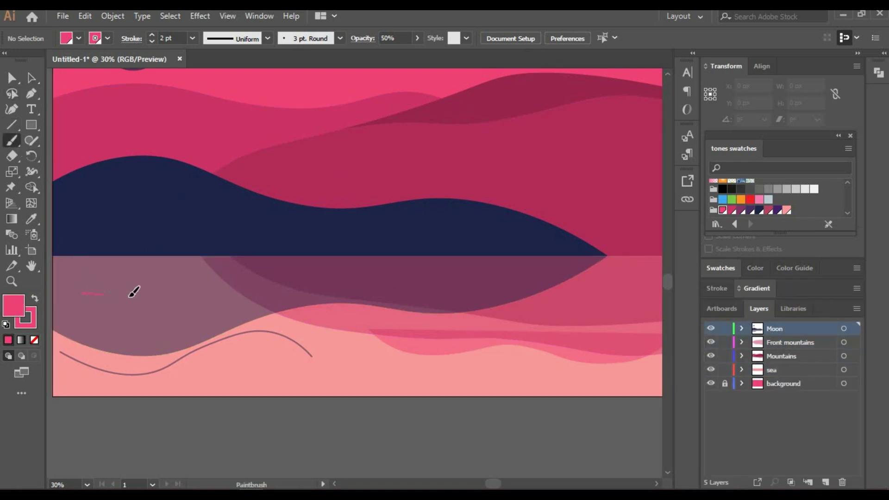
drag(500, 285, 499, 283)
click(32, 81)
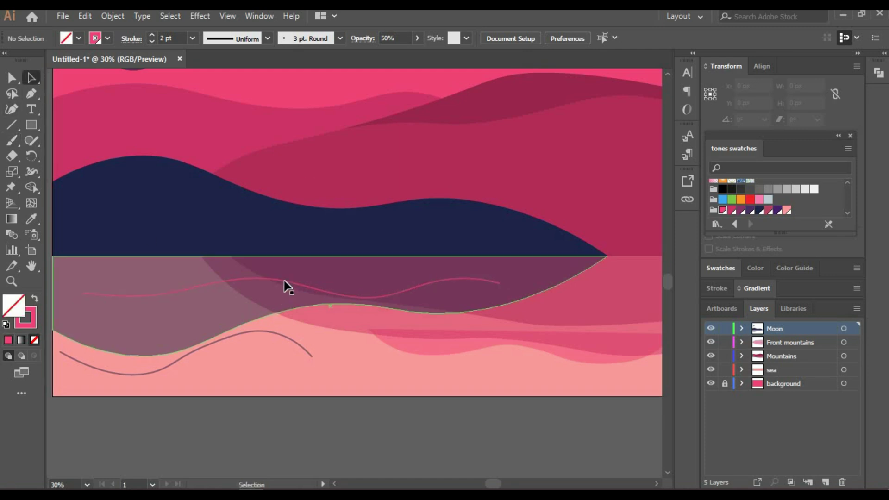
drag(285, 280, 276, 290)
Step: Apply dark pink to the new line's fill and stroke and reshape it with the Curvature tool into a wave about 1857 px wide
click(721, 268)
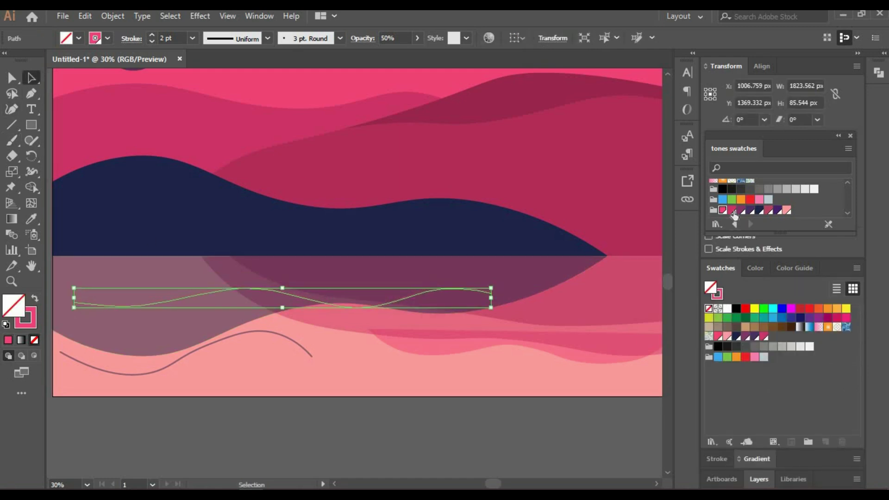
click(732, 211)
click(12, 110)
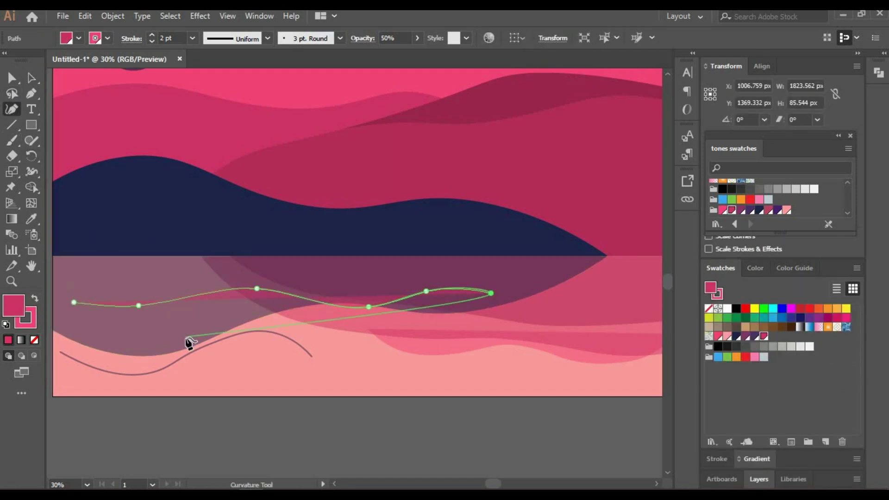
drag(139, 306, 138, 292)
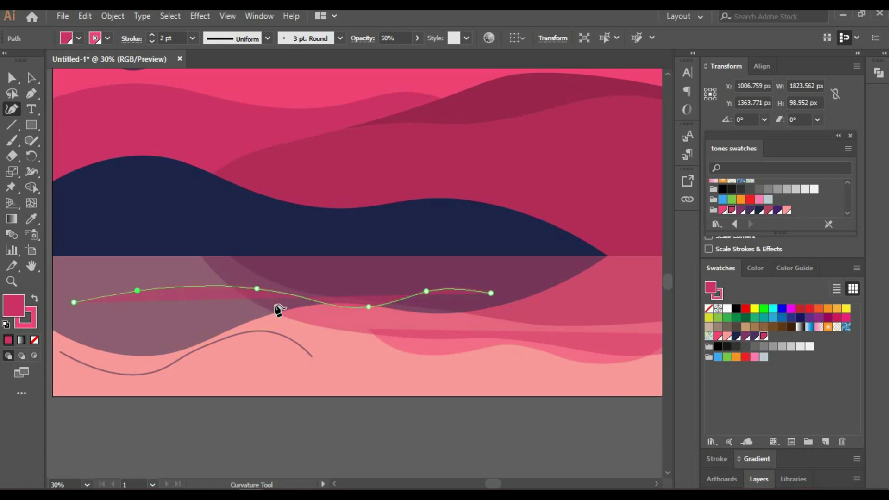
click(301, 296)
drag(323, 295, 359, 276)
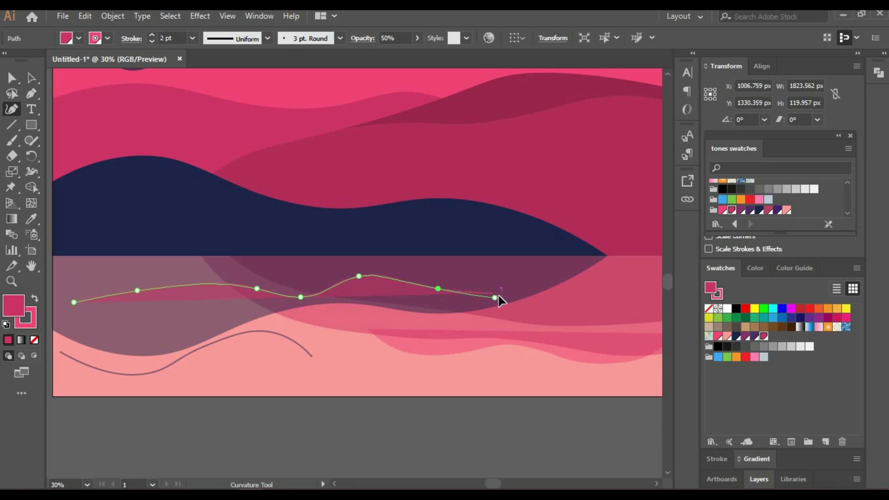
key(v)
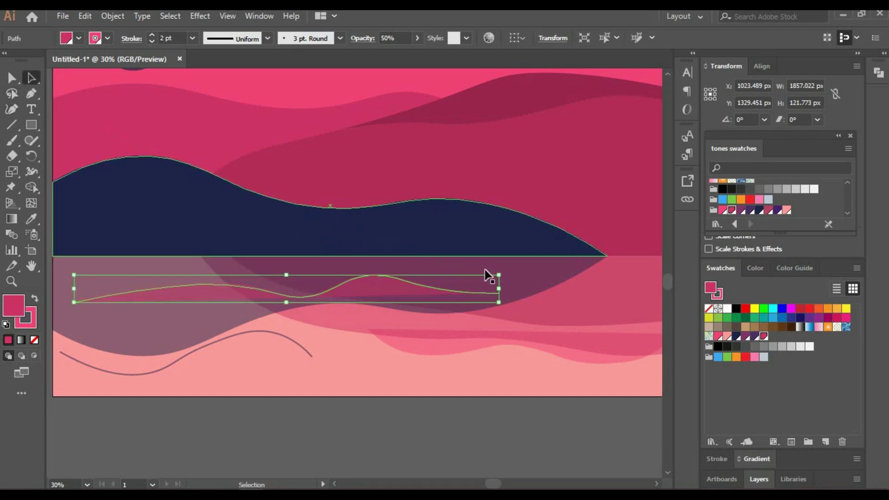
key(ctrl+shift+a)
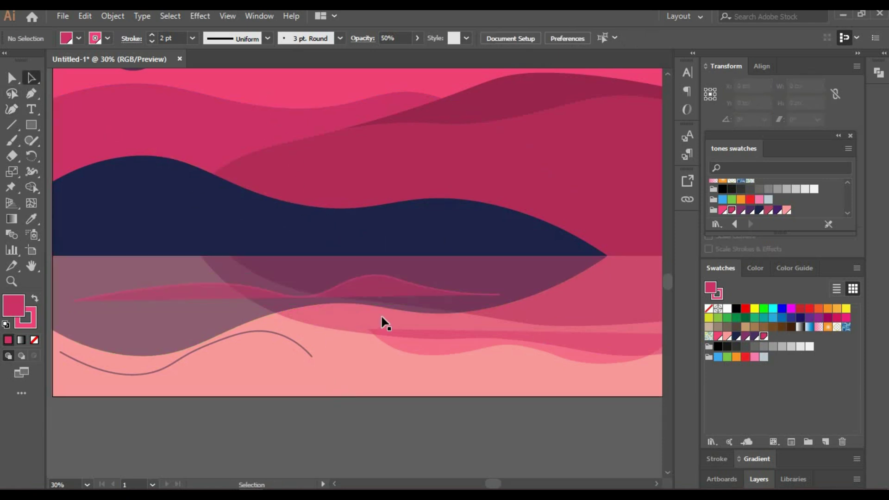
Step: Rotate the dark pink wave to 359.6° and move it 56 px down
click(379, 292)
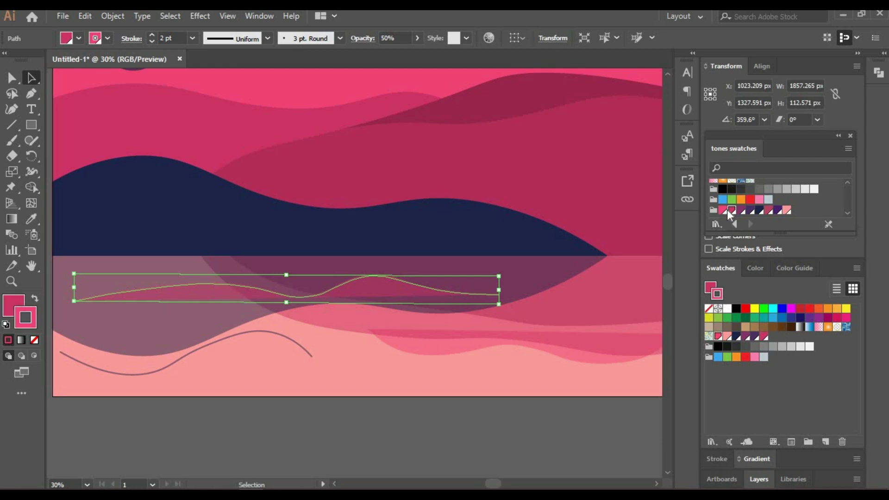
click(202, 456)
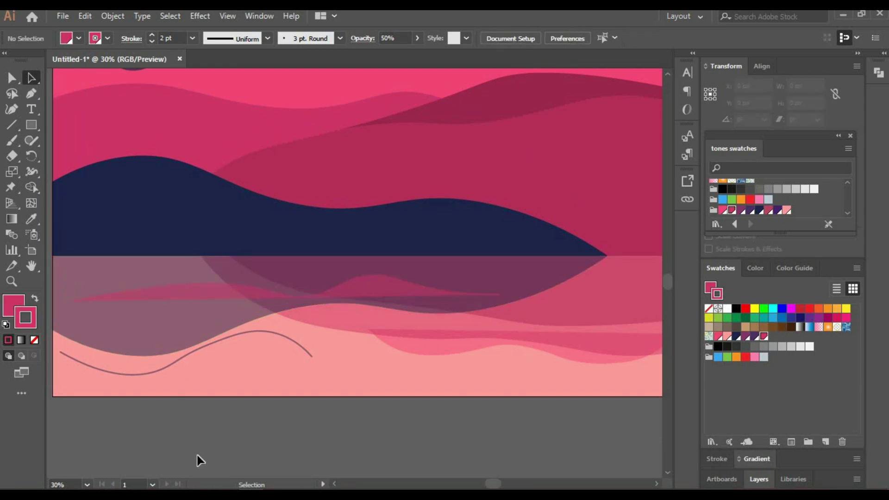
drag(326, 295, 332, 298)
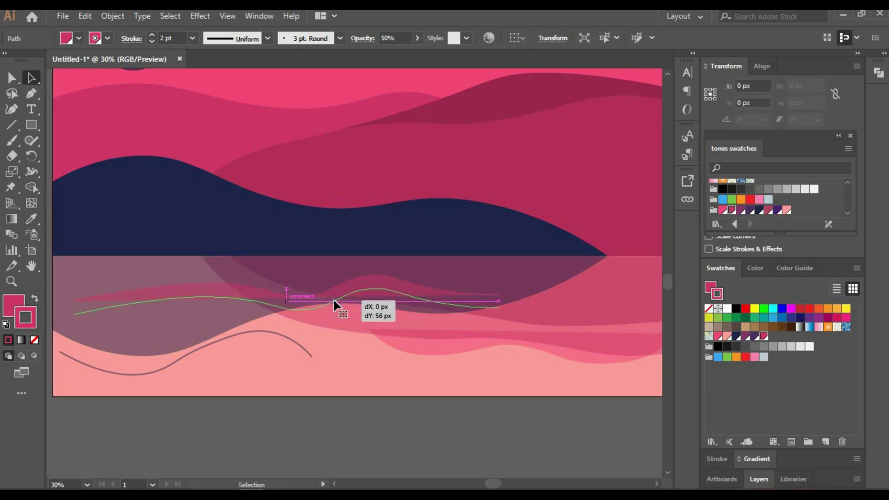
click(327, 421)
key(ctrl+z)
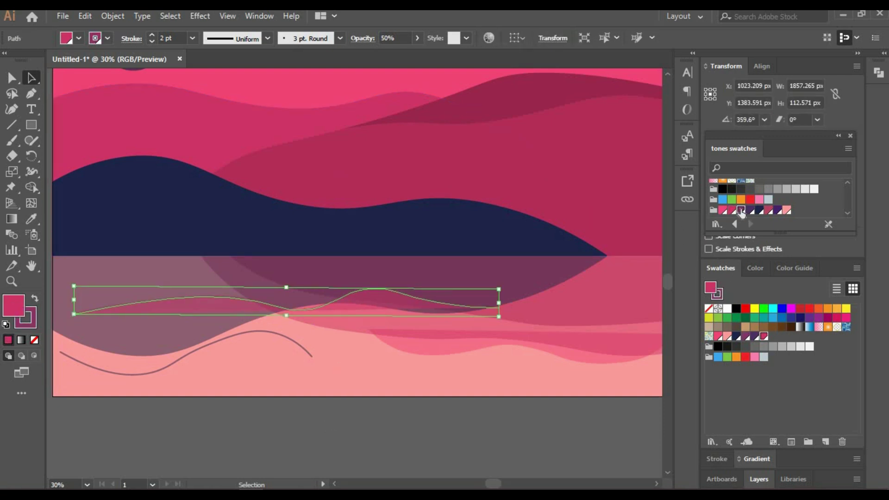
Step: Try a purple stroke and an R=183 G=65 B=100 fill on the wave
click(741, 210)
click(768, 210)
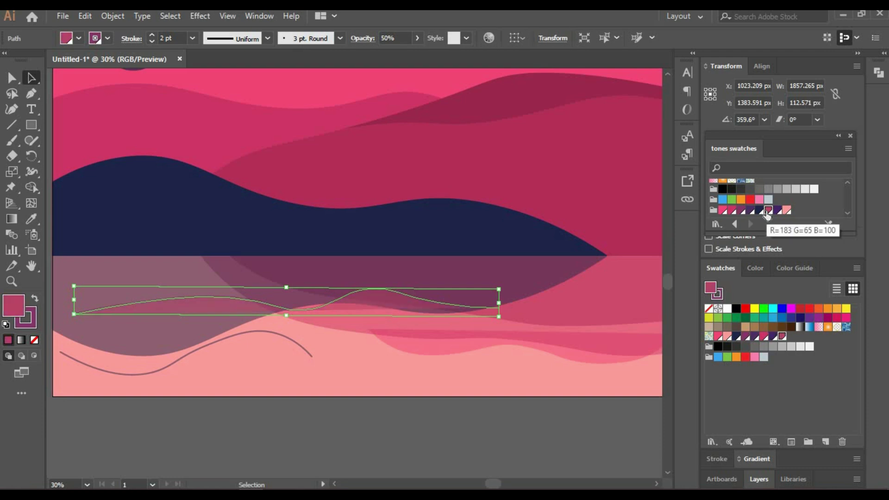
click(476, 417)
Step: Set the opacity of the wave over the mountain reflections to 100%
click(407, 302)
click(401, 39)
text(1)
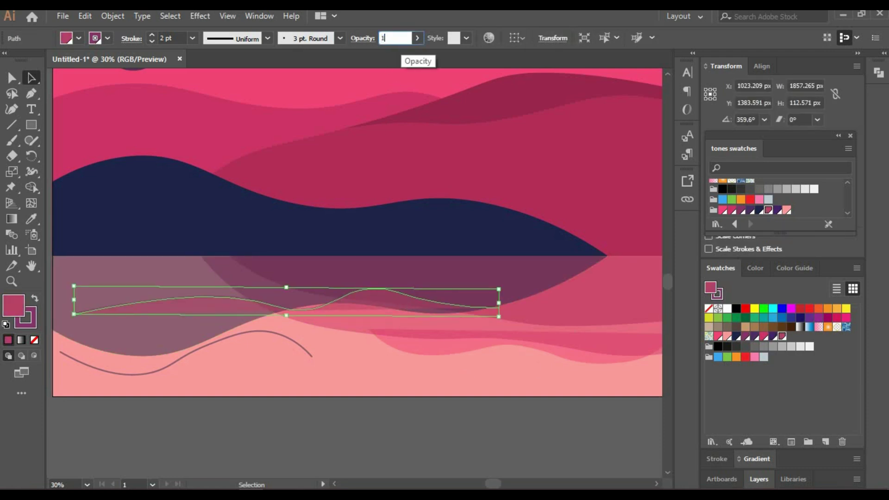
text(00)
key(Return)
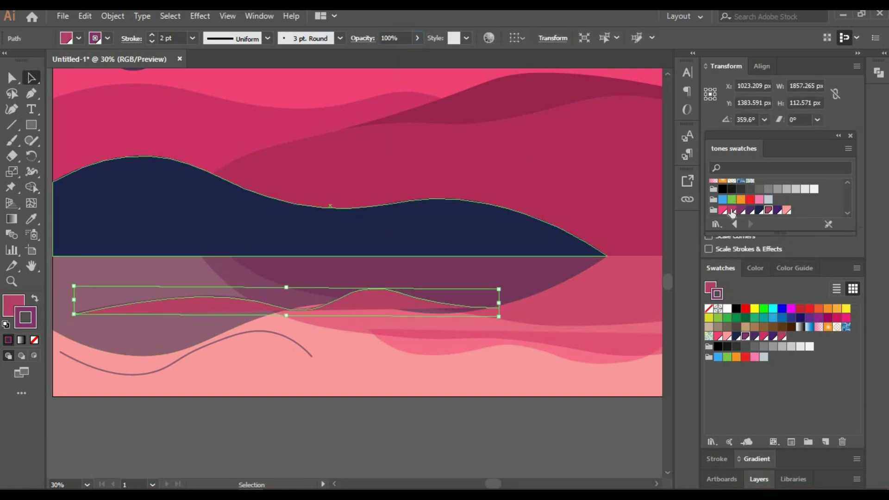
Step: Recolour the opaque wave's fill and stroke with the dark pink swatch
click(598, 418)
click(711, 286)
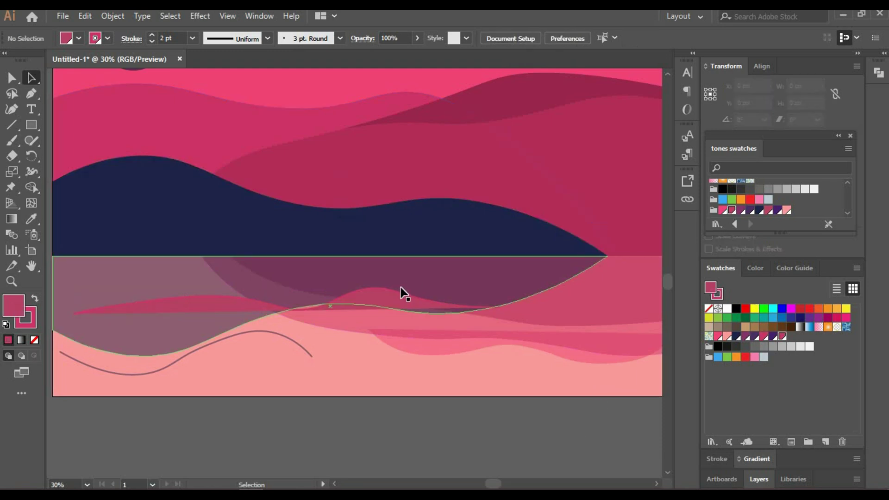
click(401, 293)
click(732, 212)
click(584, 419)
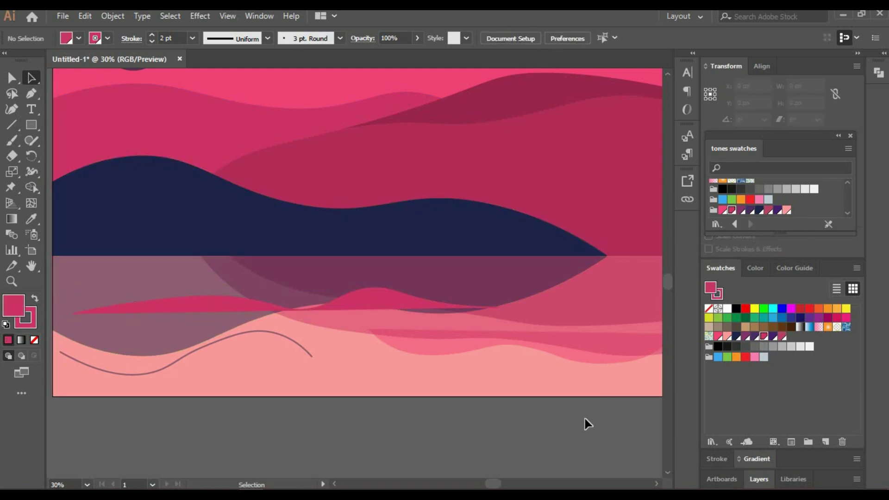
Step: Rotate the dark pink wave slightly and move it down and left to the artboard's left edge
click(436, 302)
drag(506, 285, 512, 293)
click(460, 447)
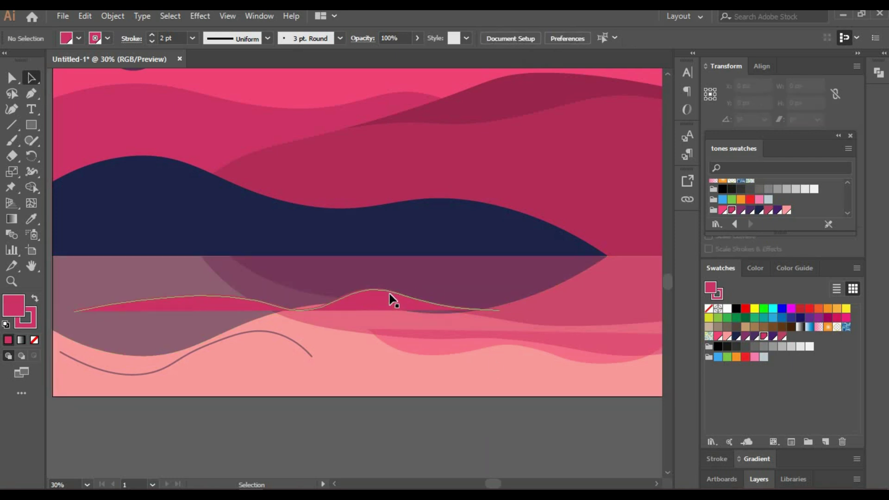
drag(390, 310, 367, 313)
click(351, 463)
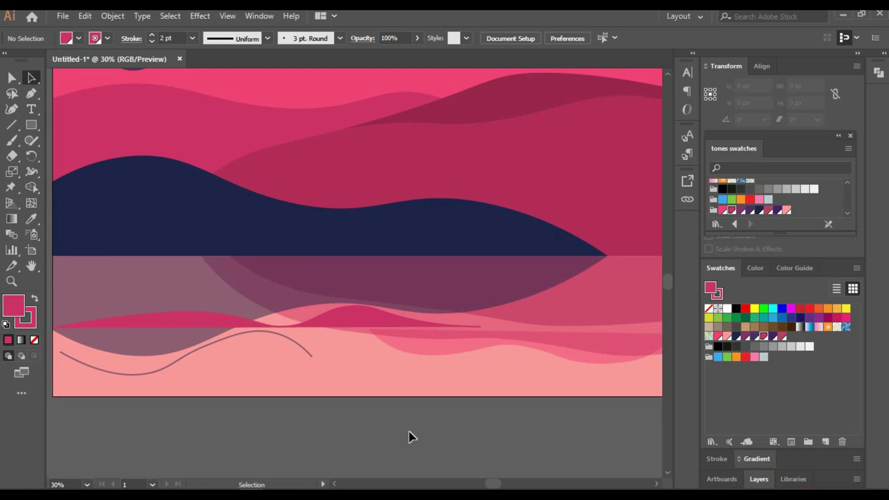
Step: Mirror a copy of the rear pink mountain upside down and fit it over the left part of the sea at about 2040 × 379 px
drag(404, 382, 402, 418)
right_click(195, 153)
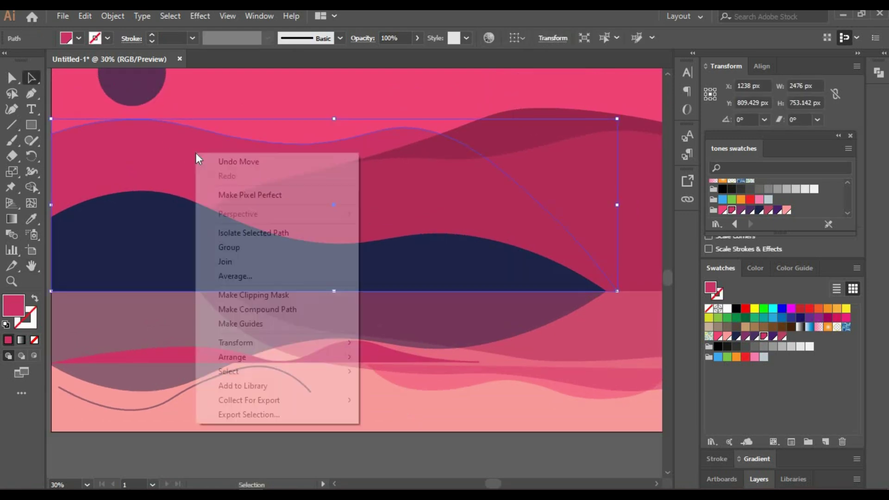
mouse_move(343, 343)
click(392, 391)
click(476, 324)
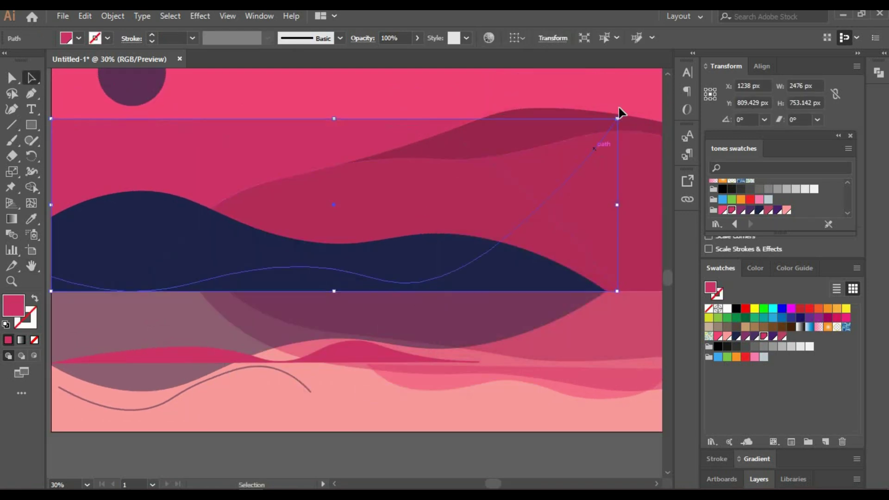
drag(617, 119, 568, 162)
drag(334, 205, 284, 361)
Step: Lower the mirrored mountain copy's opacity, first to 20% and finally to 40%
click(401, 38)
text(20)
key(Return)
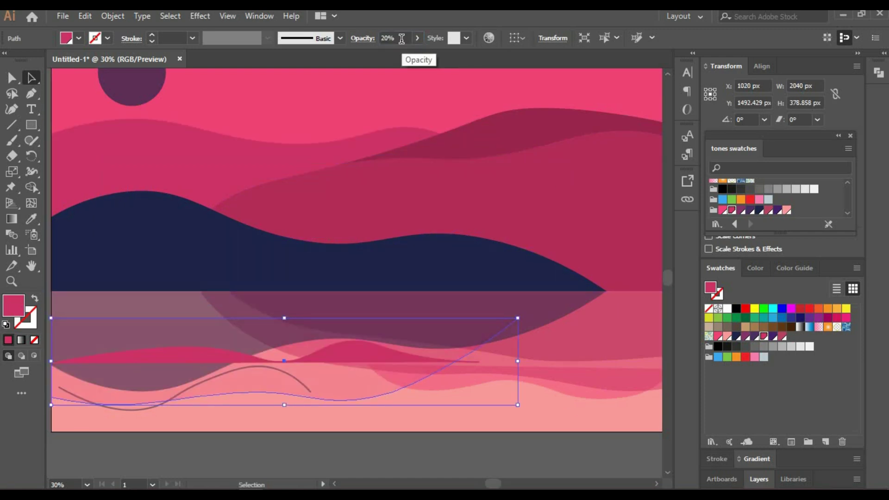
click(397, 460)
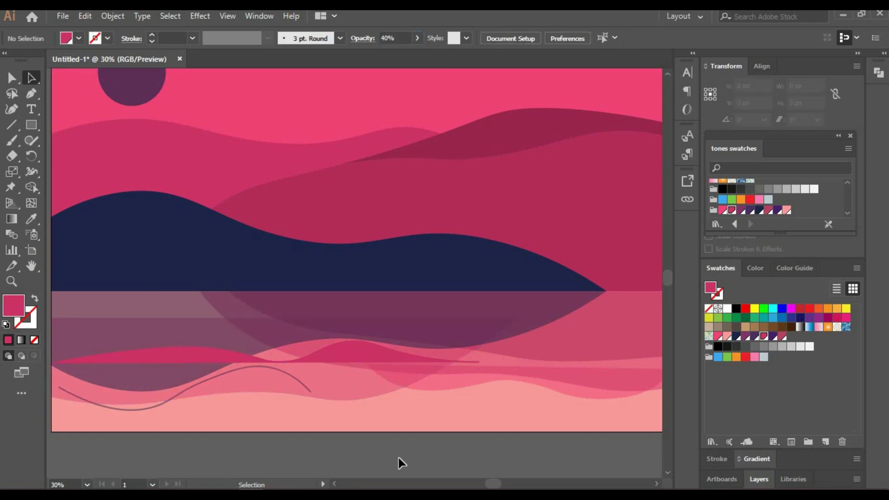
click(289, 392)
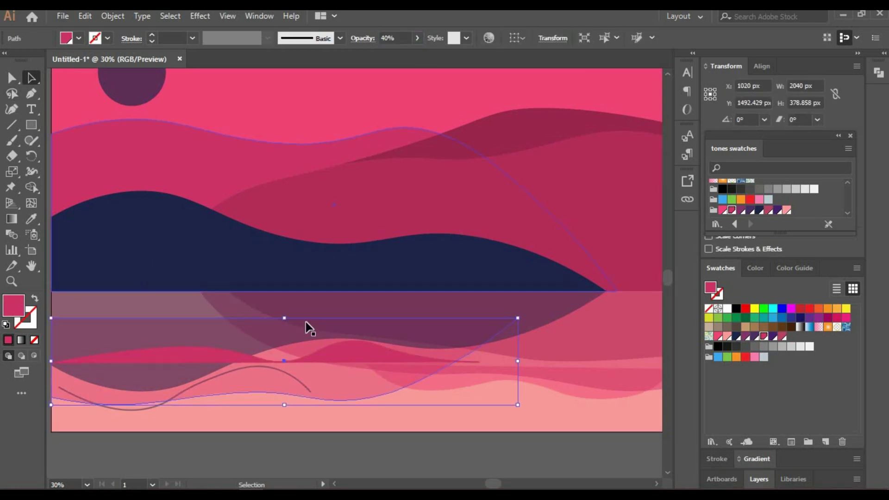
Step: Move the semi-transparent mirrored mountain copy slightly up over the sea
drag(283, 361, 281, 352)
scroll(333, 440, left, 1)
click(345, 462)
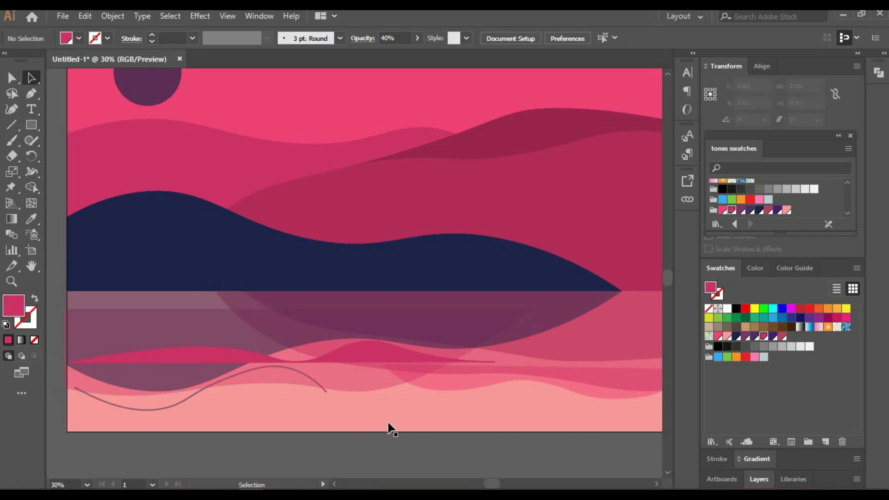
Step: On the Moon layer, draw a rectangle about 323 × 100 px over the sea and fill it with a very dark navy shade
key(space)
drag(464, 333, 407, 332)
click(759, 479)
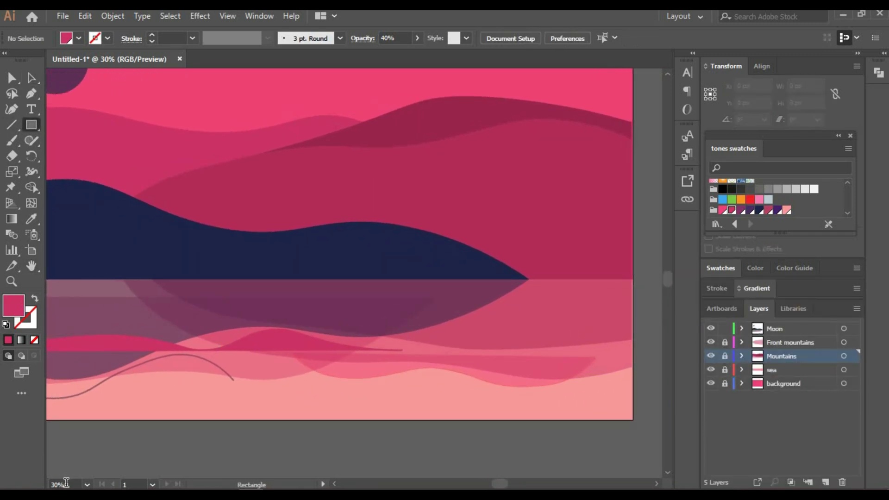
text(100)
key(Return)
key(space)
drag(510, 332, 443, 159)
drag(488, 343, 344, 272)
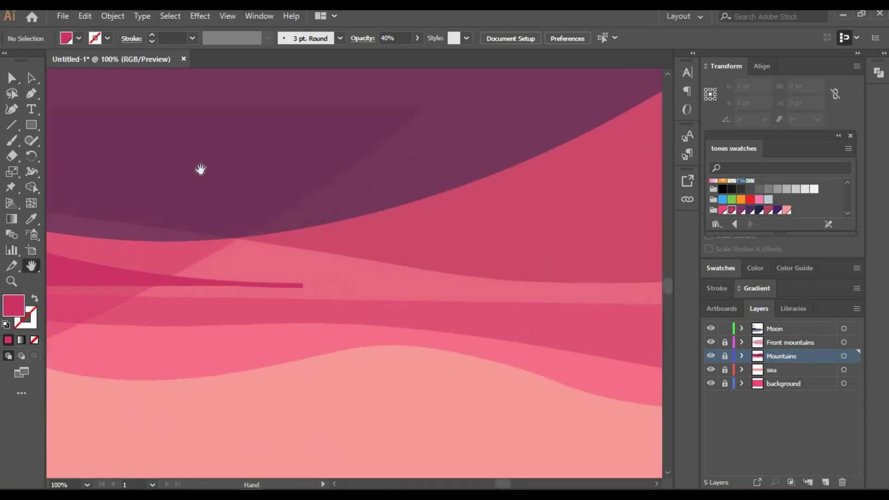
click(778, 329)
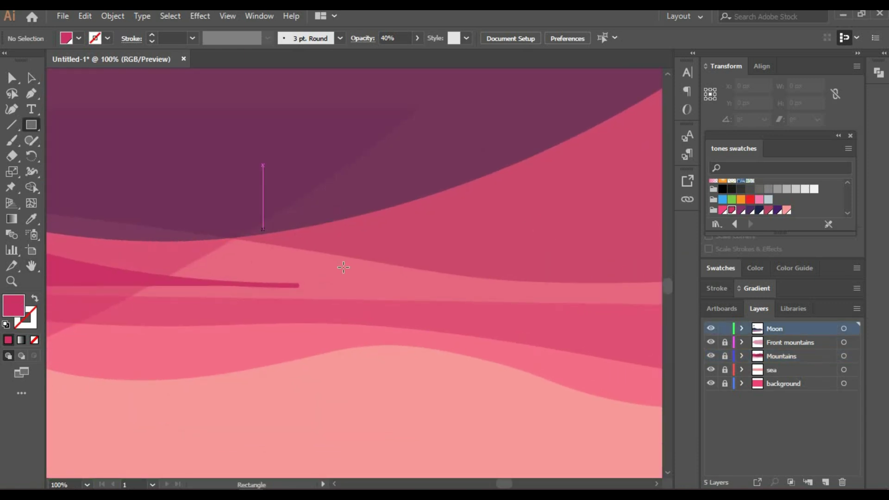
drag(263, 229, 509, 305)
click(760, 211)
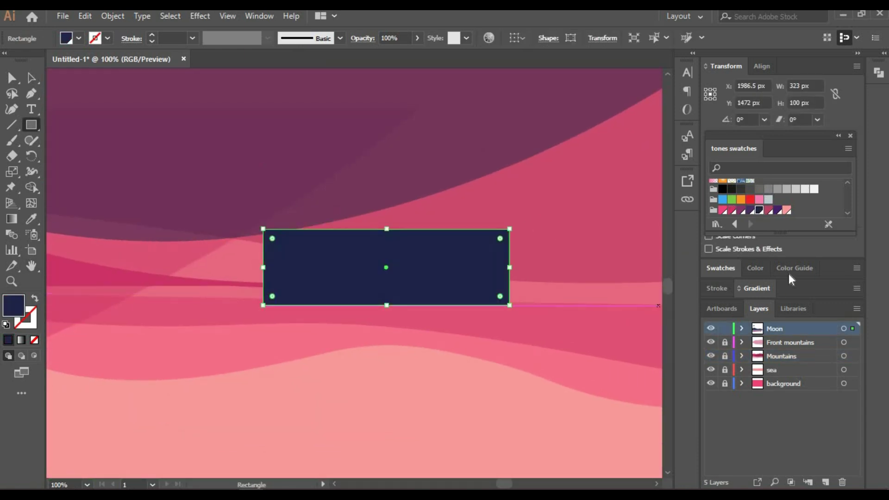
click(792, 269)
click(747, 320)
Step: Pull the rectangle's upper corners outward and its lower-left corner inward to form a boat hull outline about 509 × 101 px
key(shift+grave)
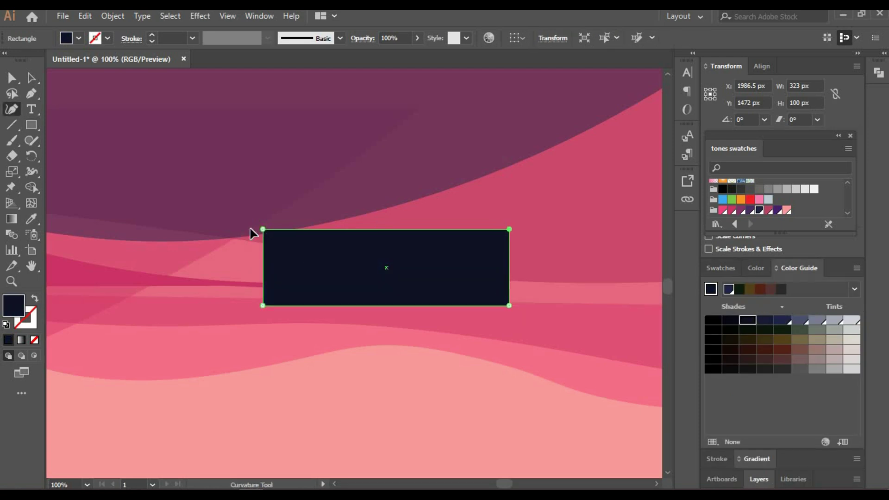
drag(250, 229, 204, 229)
drag(509, 229, 592, 228)
drag(263, 306, 296, 306)
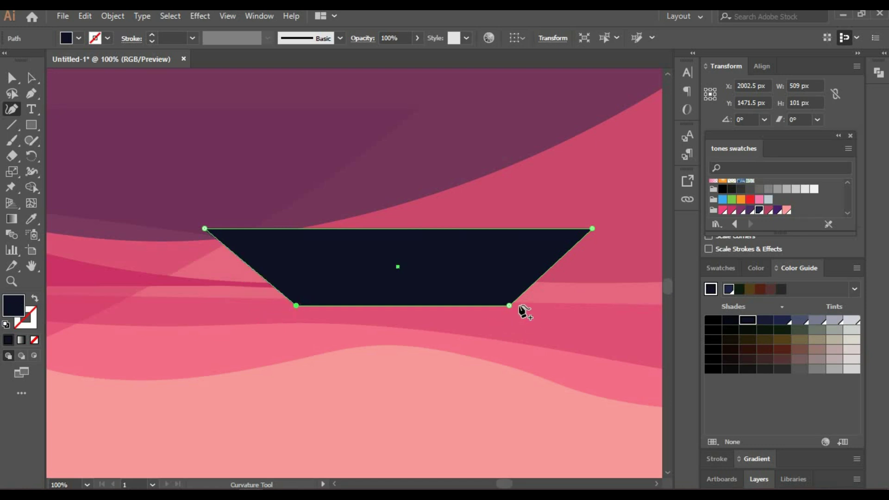
Step: Bow the hull's sides and bottom outward to a height of about 113 px and move the hull slightly down
drag(542, 276, 554, 274)
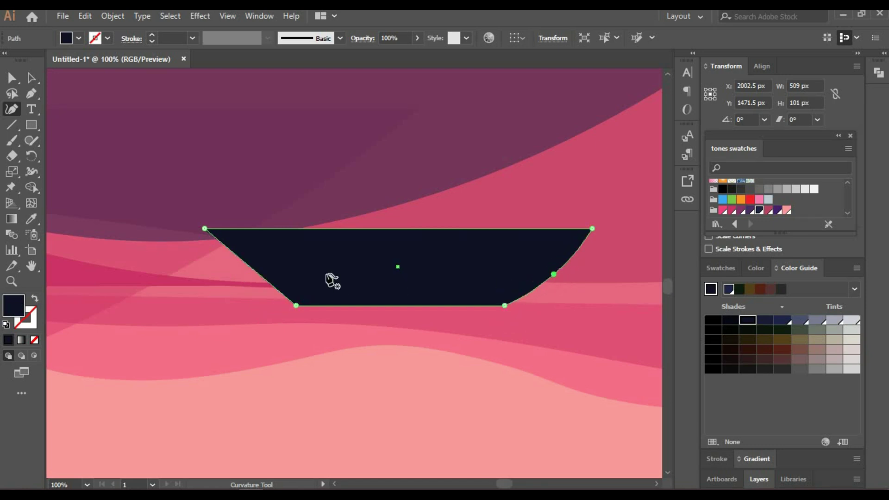
click(244, 276)
drag(406, 306, 386, 317)
click(31, 77)
click(397, 292)
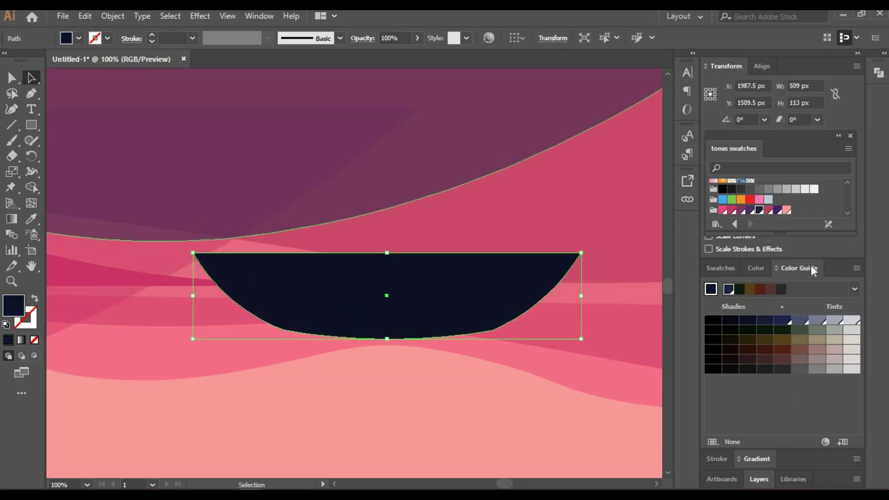
Step: Draw a thin mast about 6 × 306 px rising from the hull and centre it on the boat
click(762, 479)
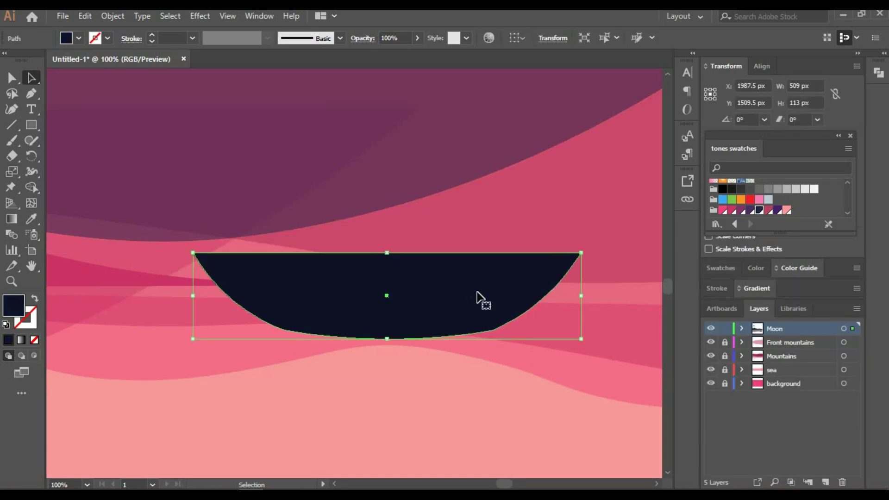
key(m)
scroll(420, 296, up, 5)
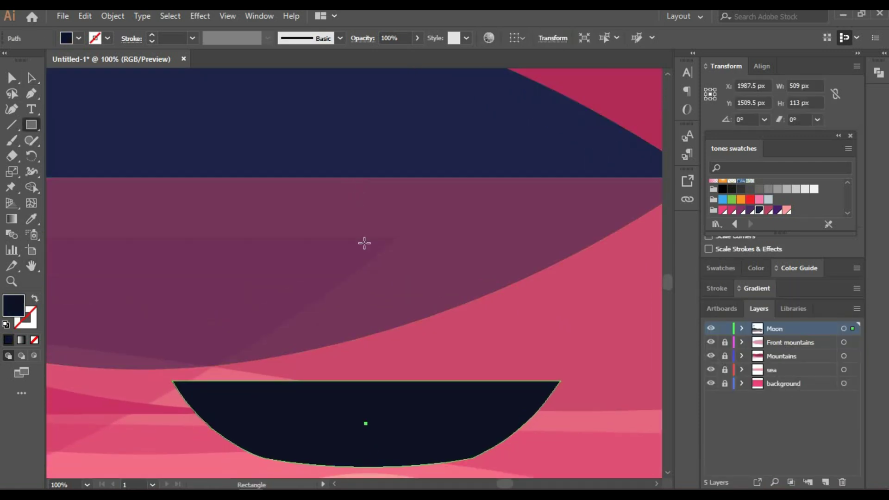
drag(357, 184, 363, 417)
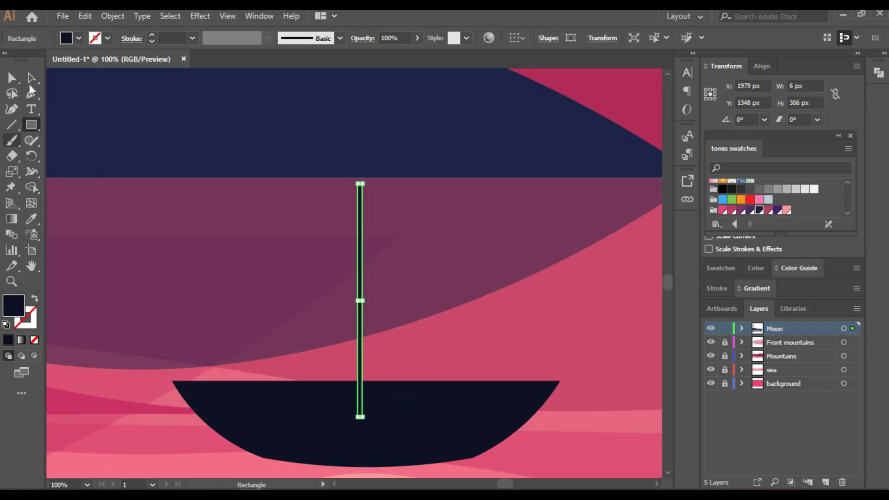
click(31, 83)
drag(358, 364, 364, 367)
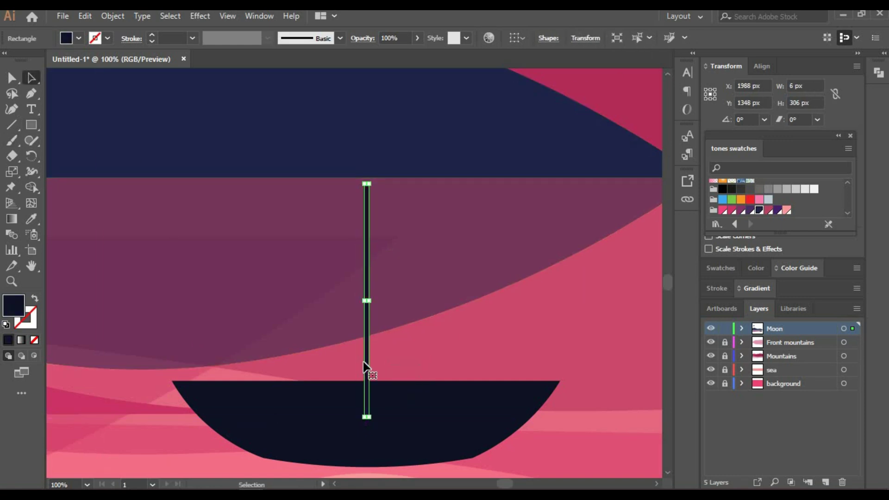
Step: Draw a rectangle about 167 × 222 px left of the mast and fill it with the dark pink swatch
key(m)
drag(217, 196, 345, 365)
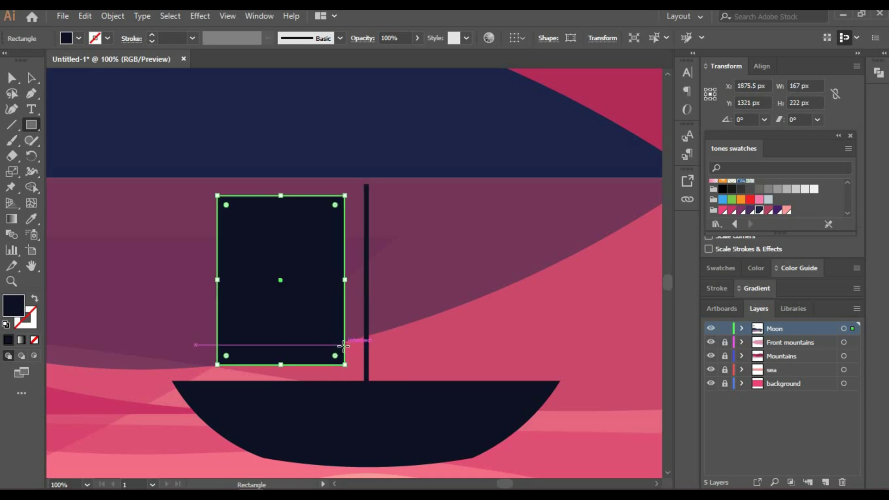
click(731, 209)
Step: Remove the pink rectangle's upper-left corner to make a triangular sail, then fit it against the mast at about 172 × 251 px
click(12, 109)
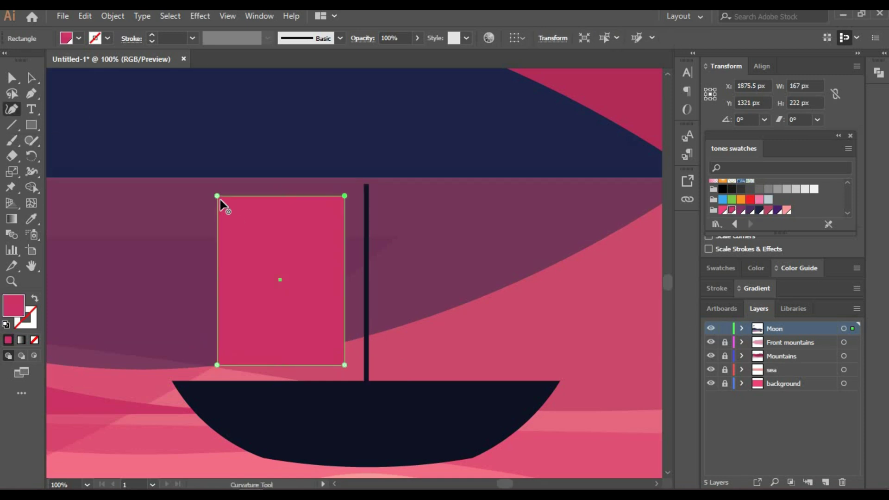
click(218, 196)
key(Delete)
key(a)
drag(332, 307, 351, 310)
drag(358, 196, 361, 184)
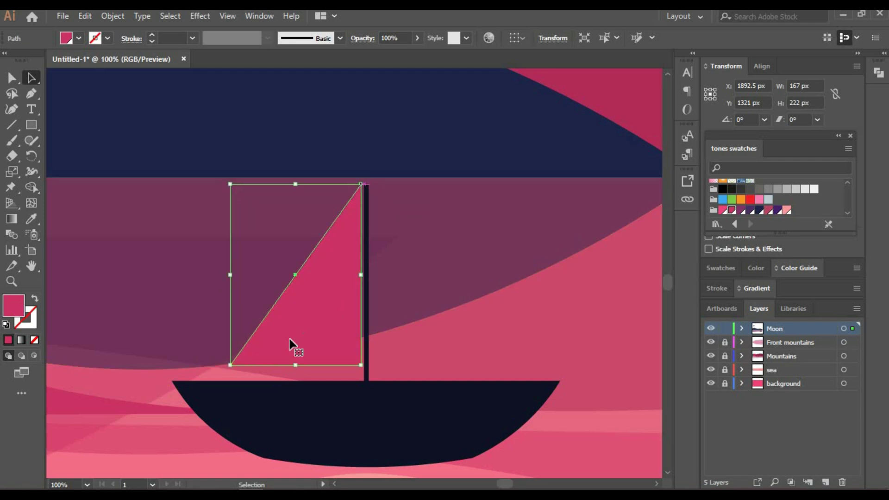
drag(232, 365, 230, 375)
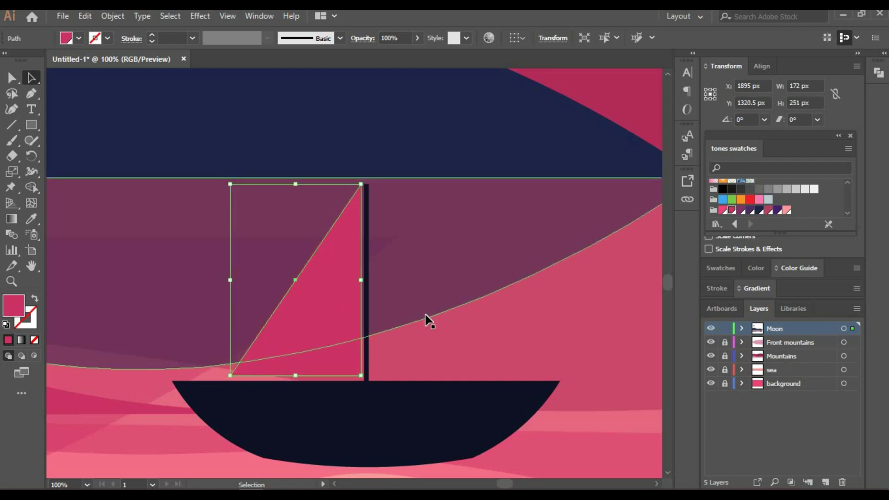
Step: Reflect a copy of the pink sail at 90° and place it on the right side of the mast
click(86, 304)
right_click(330, 294)
mouse_move(394, 213)
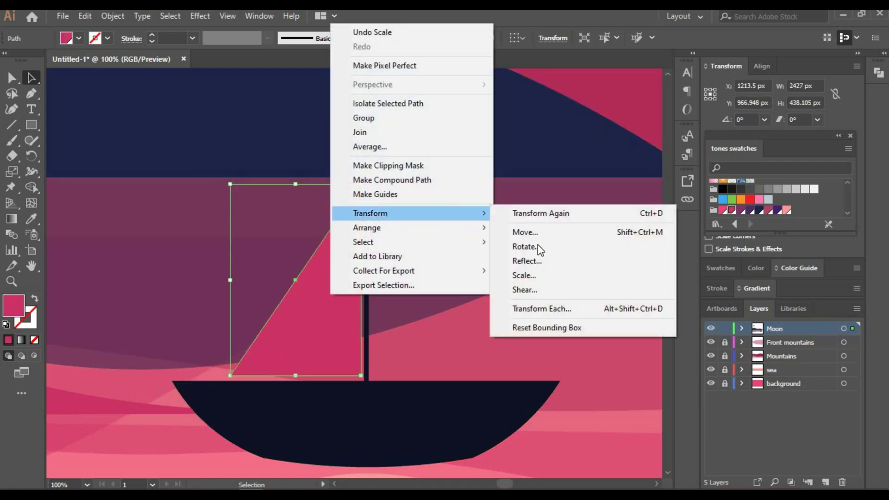
click(528, 261)
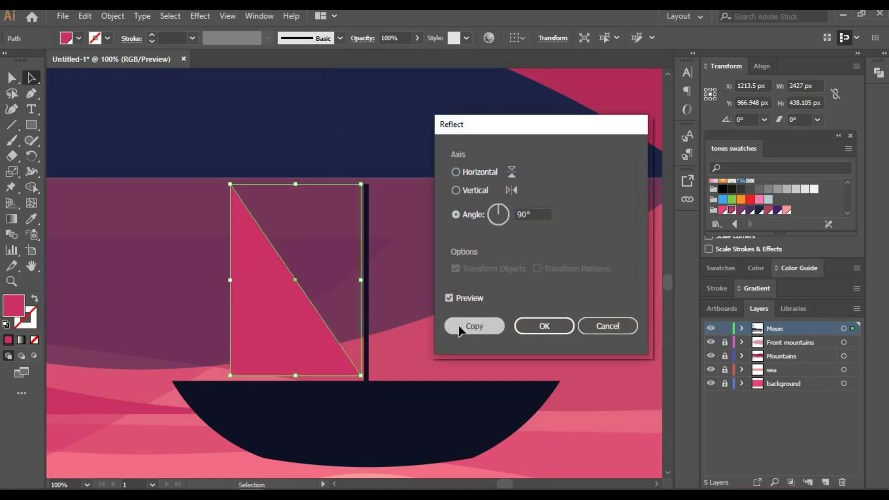
click(473, 325)
drag(317, 321, 465, 319)
Step: Shrink the right sail to about 130 × 189 px beside the mast and fill it with the purple swatch
drag(517, 182, 494, 209)
drag(414, 320, 414, 322)
click(741, 211)
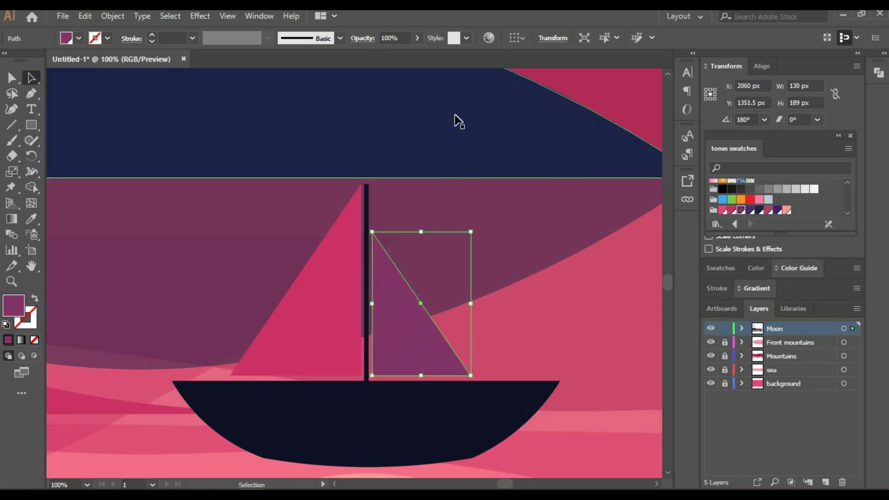
Step: Round the top end of the mast by curving its top edge upward
click(454, 122)
text(2)
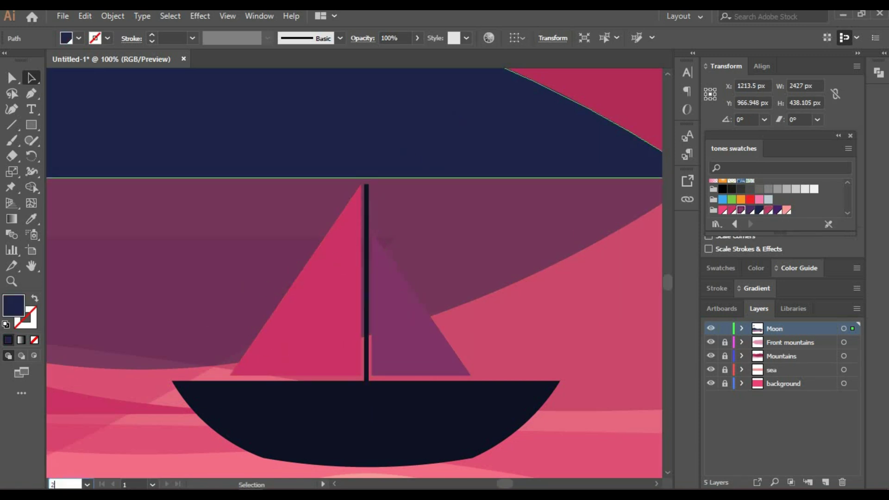
text(00)
key(Return)
key(space)
drag(342, 300, 210, 102)
drag(361, 312, 361, 104)
drag(399, 320, 135, 322)
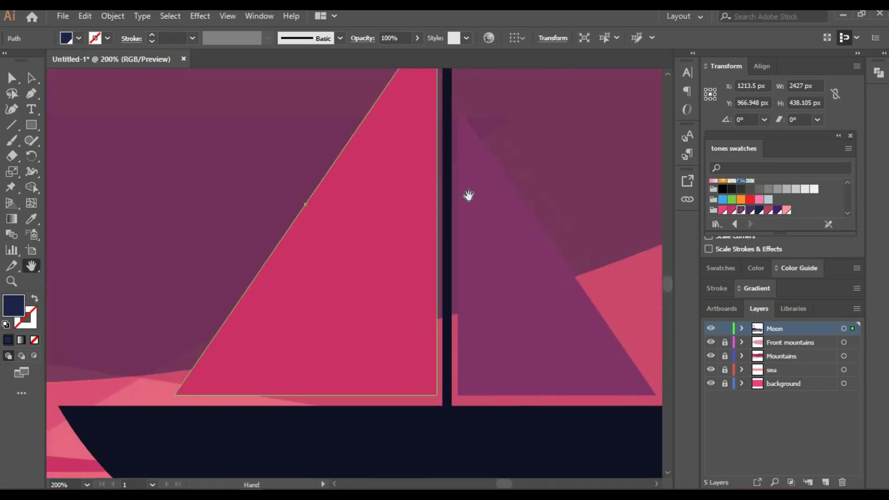
drag(452, 69, 358, 215)
click(353, 205)
click(11, 109)
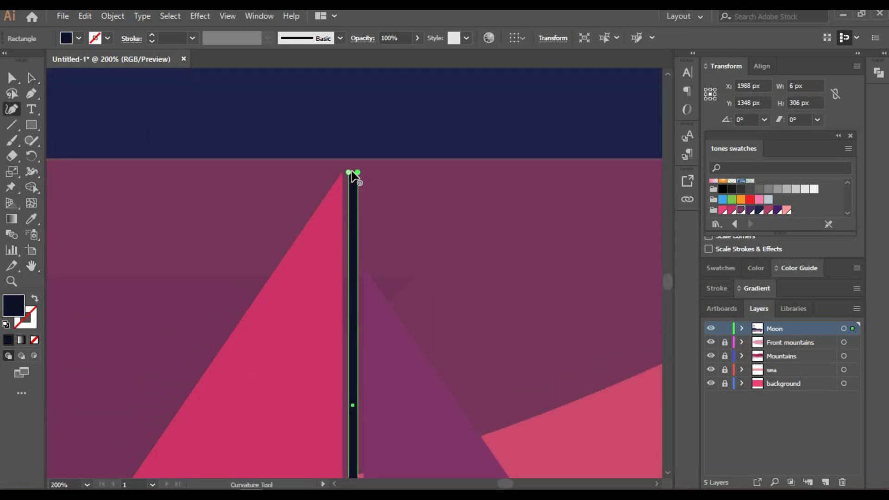
drag(353, 163, 353, 163)
click(31, 78)
click(123, 122)
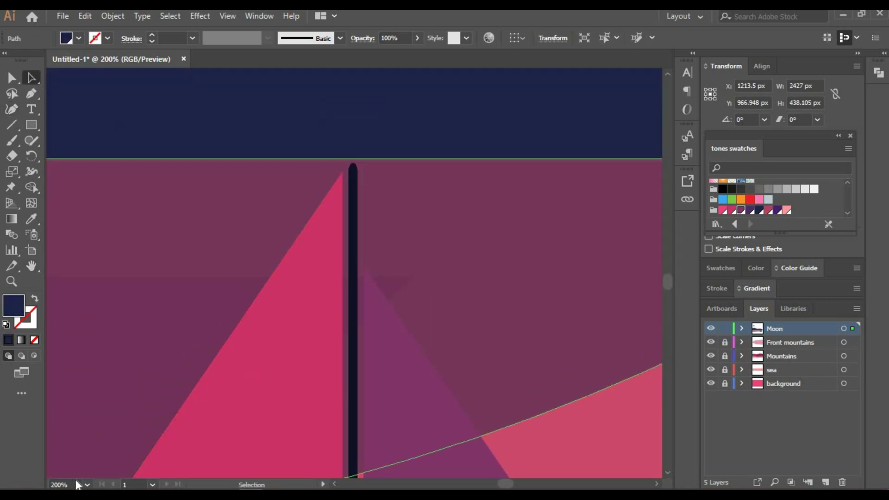
Step: Select both sails, the mast and the hull together and scale the whole boat down to roughly half its size
text(25)
key(Return)
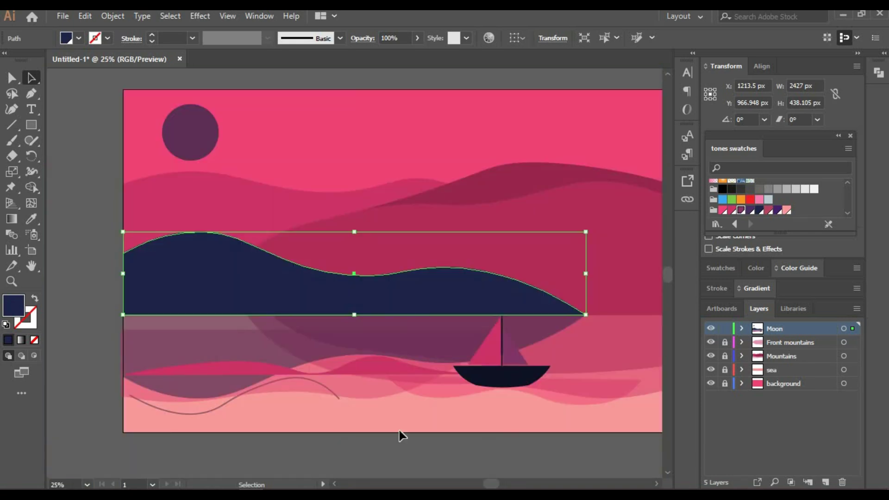
ctrl+click(493, 347)
ctrl+shift+click(508, 345)
ctrl+shift+click(502, 337)
ctrl+shift+click(505, 372)
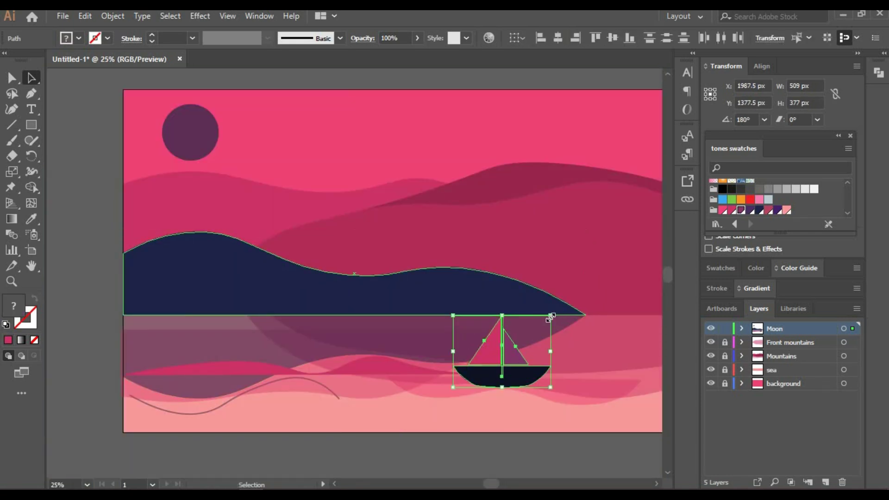
drag(552, 316, 521, 375)
click(508, 458)
key(space)
mouse_move(498, 454)
mouse_down()
mouse_move(461, 436)
mouse_move(476, 435)
mouse_up()
Step: Paint a short curved line on the sea right of the boat and smooth it to about 318 × 177 px
key(b)
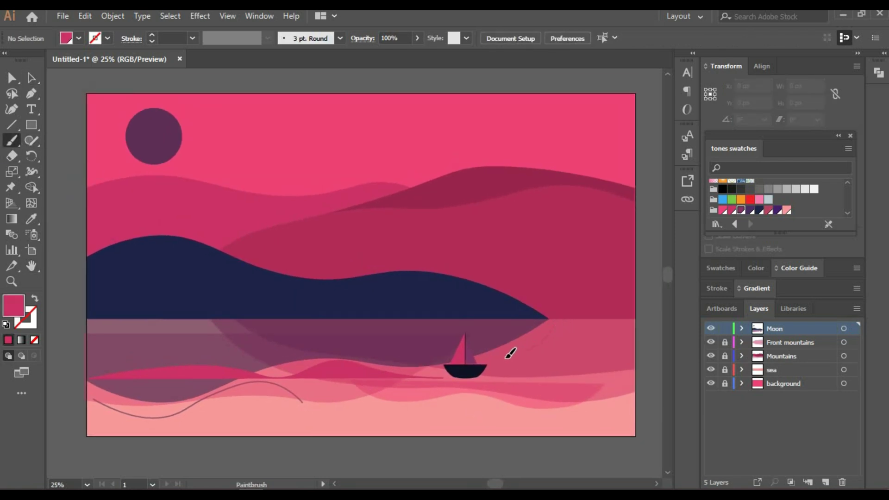
drag(506, 358, 505, 358)
click(31, 79)
click(538, 343)
click(10, 112)
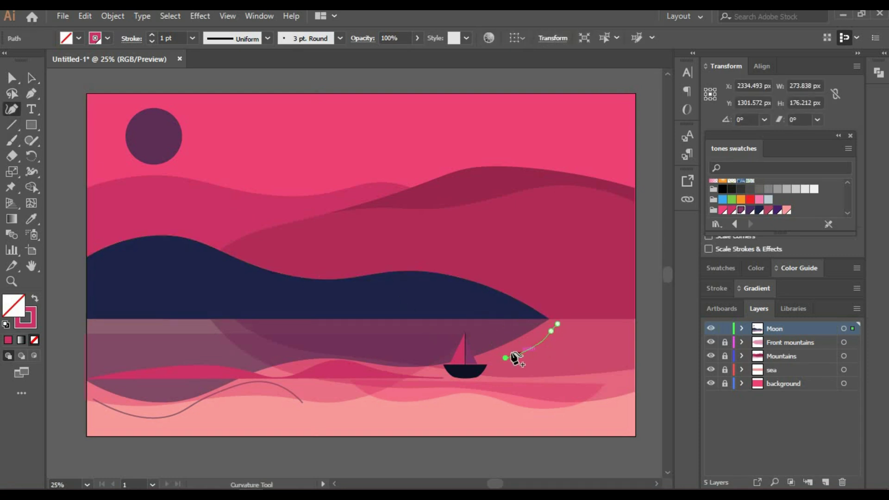
key(v)
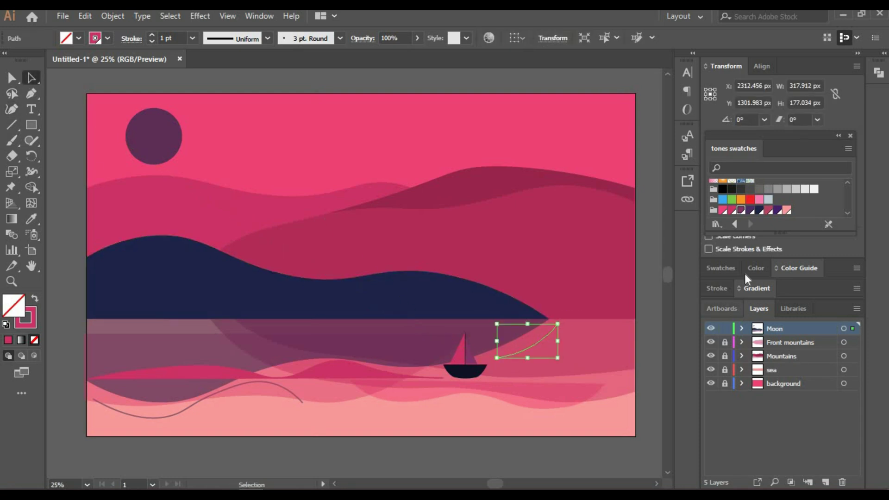
Step: Set the curved line's stroke to 2 pt and try navy, pink, purple and crimson swatches on it
click(721, 269)
key(x)
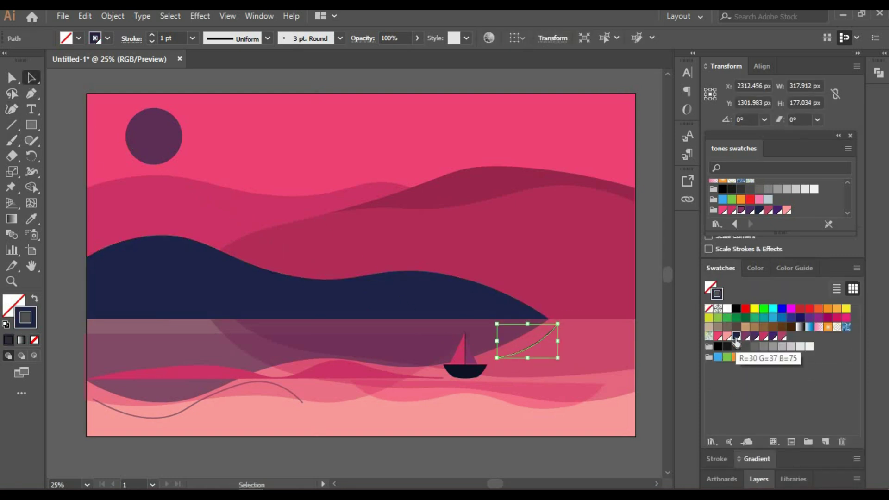
click(718, 336)
click(136, 87)
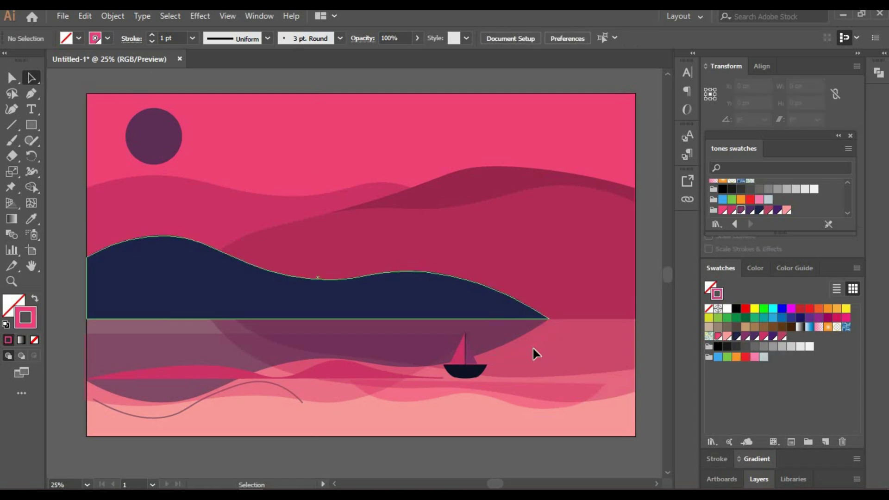
double_click(533, 352)
double_click(64, 146)
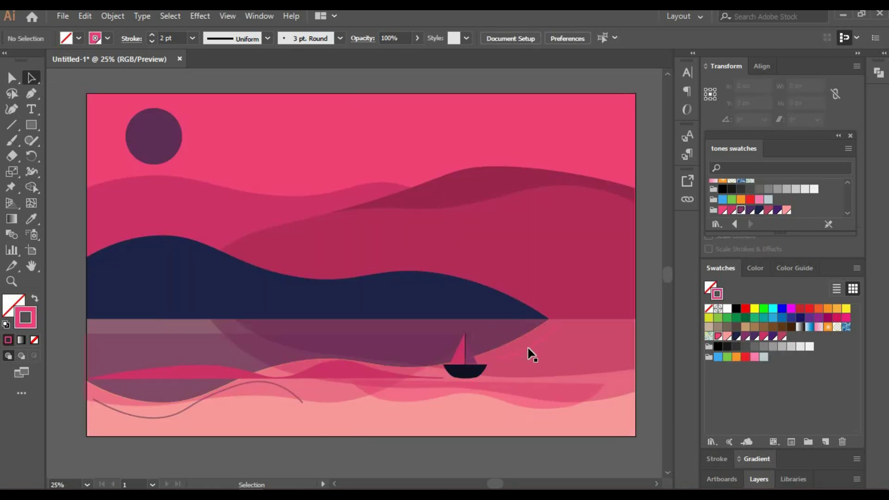
click(529, 350)
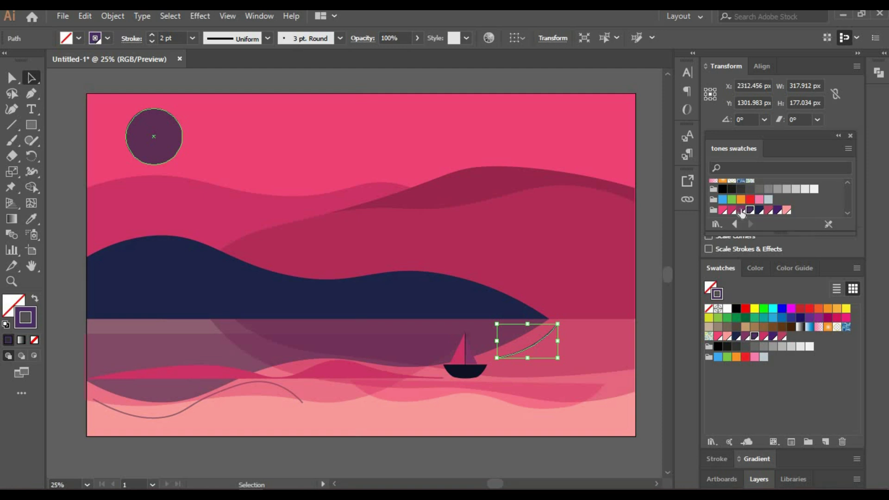
click(768, 210)
click(507, 434)
Step: Delete the curved line right of the boat and display the layer list
click(533, 349)
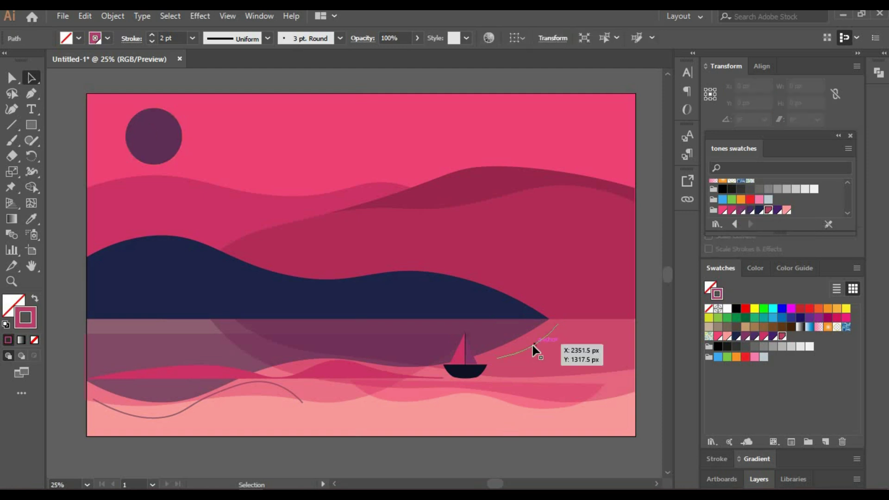
key(Delete)
click(758, 479)
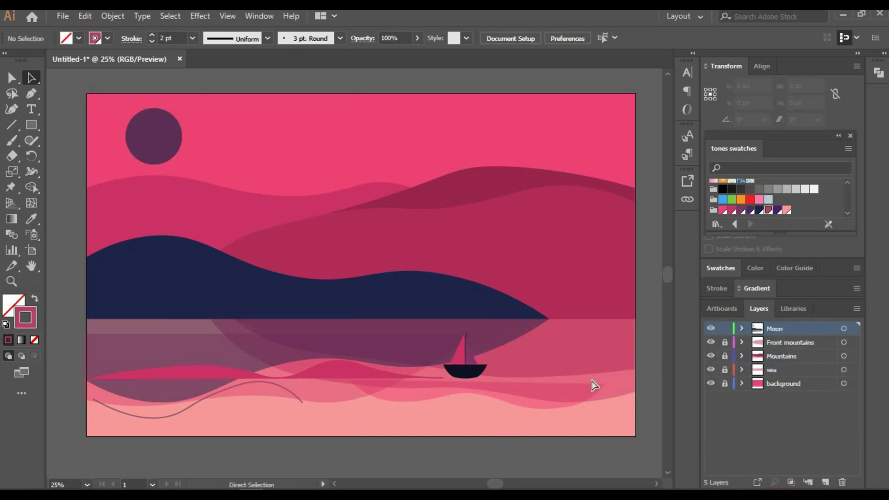
Step: Bring back the deleted curved line on the sea right of the boat
key(ctrl+v)
drag(385, 277, 549, 344)
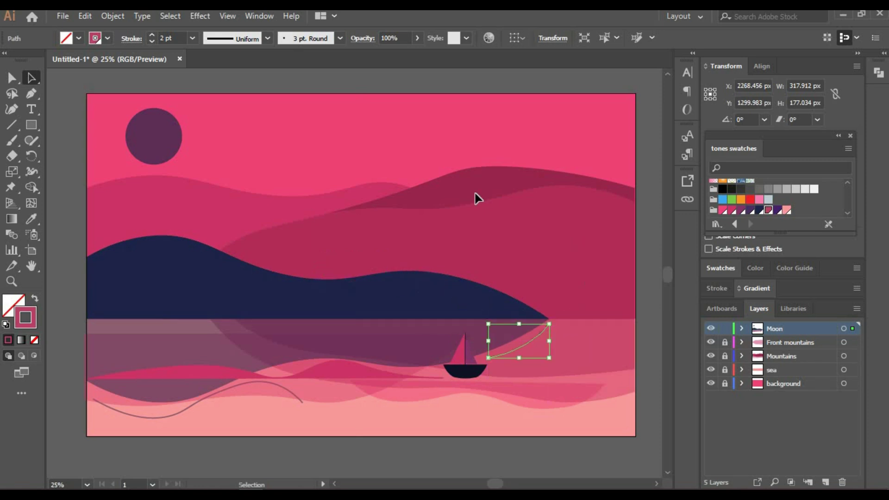
click(527, 345)
key(ctrl+z)
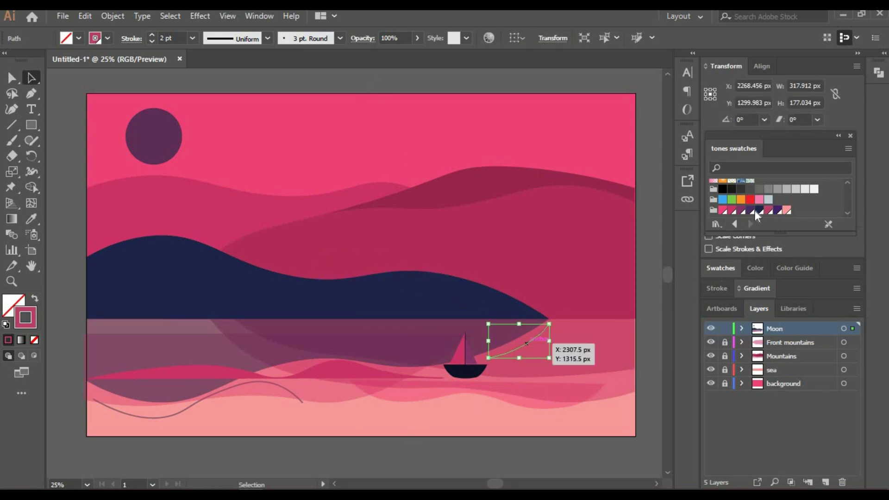
Step: Try navy and pink strokes on the curved line right of the boat and settle on the purple swatch
click(642, 321)
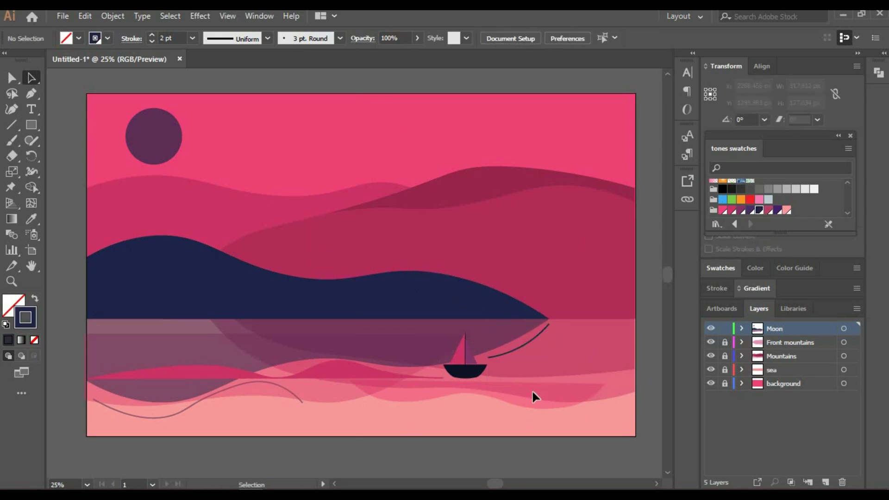
click(734, 211)
click(574, 450)
click(534, 339)
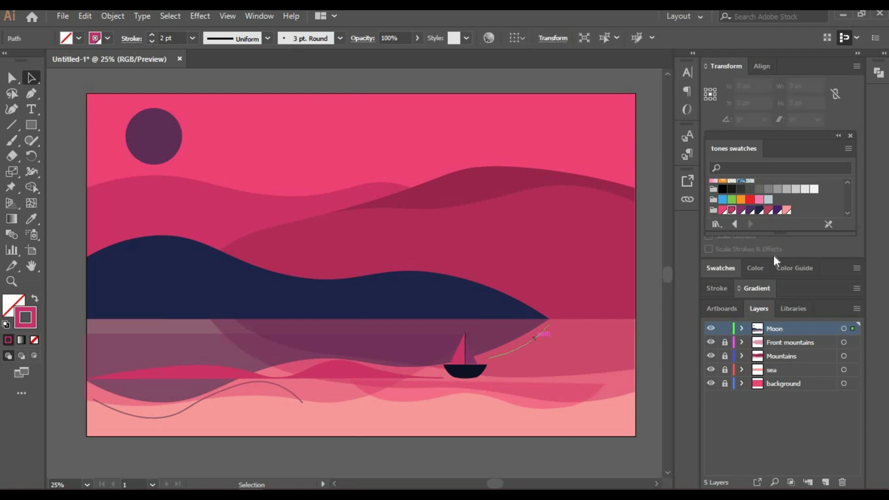
click(742, 210)
click(528, 455)
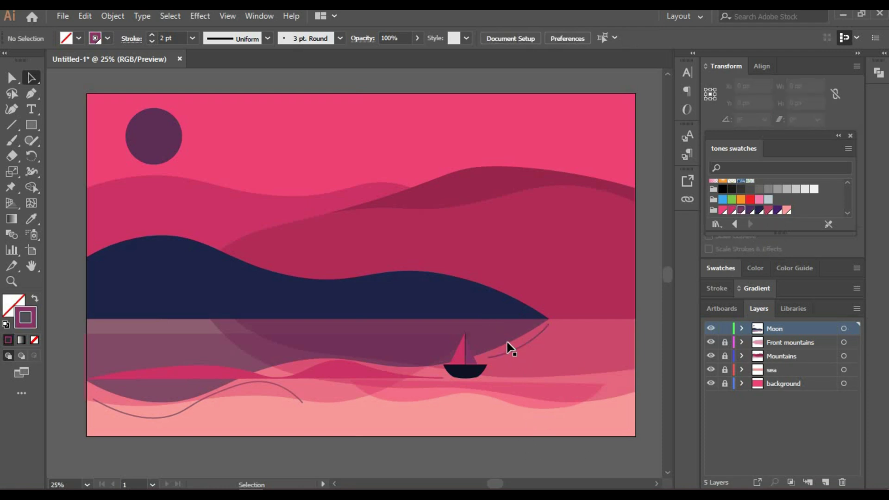
Step: Start a bird outline in the sky with the Curvature tool, tracing the elongated back, rounded end and first part of the underside
drag(445, 218, 442, 222)
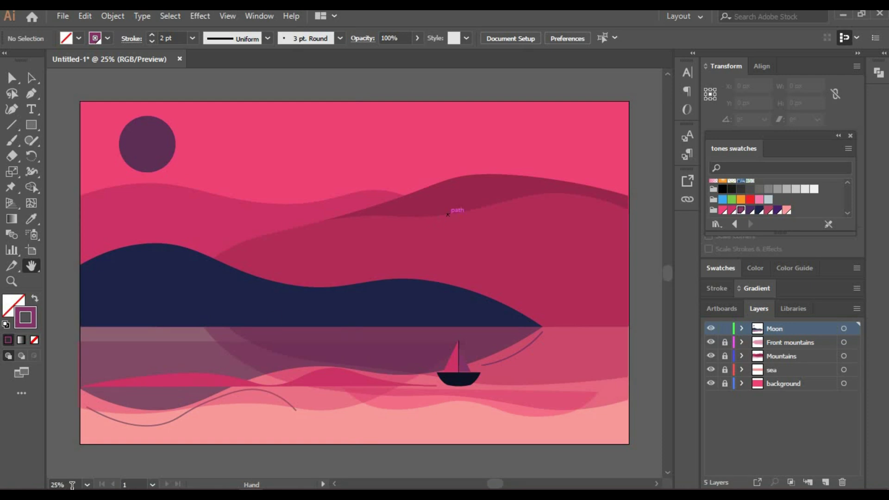
text(12)
key(BackSpace)
text(00)
key(Return)
drag(316, 134, 316, 383)
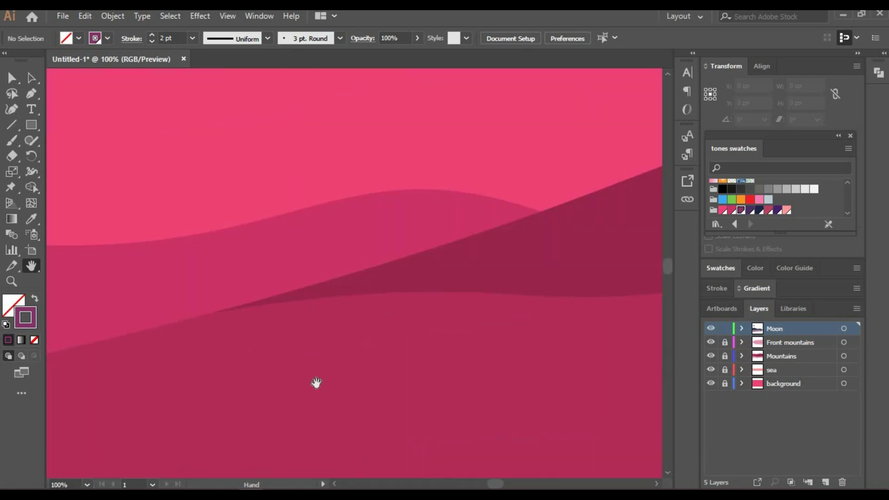
drag(420, 74, 465, 278)
drag(107, 273, 515, 291)
drag(644, 304, 337, 292)
click(31, 125)
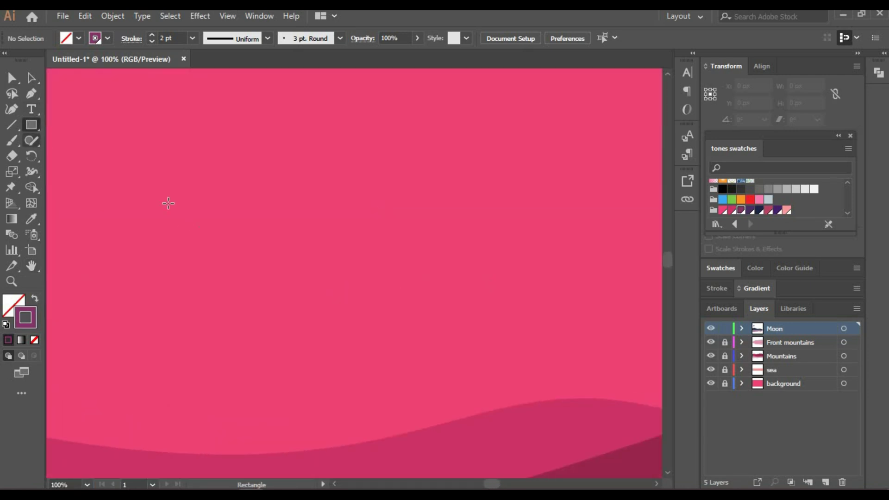
click(11, 109)
click(302, 265)
click(354, 255)
click(447, 255)
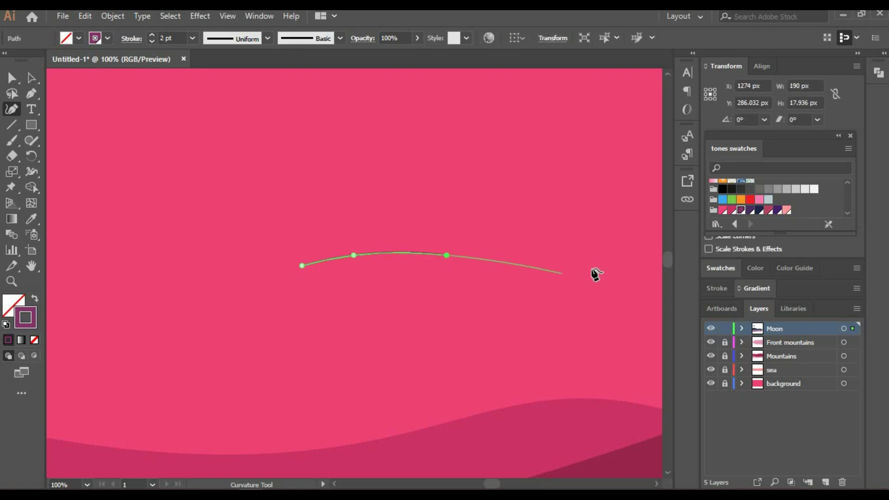
click(593, 266)
click(636, 294)
click(597, 316)
click(510, 318)
Step: Trace the downward wing, close the bird outline at about 474 × 239 px and shift it slightly up and left
click(505, 392)
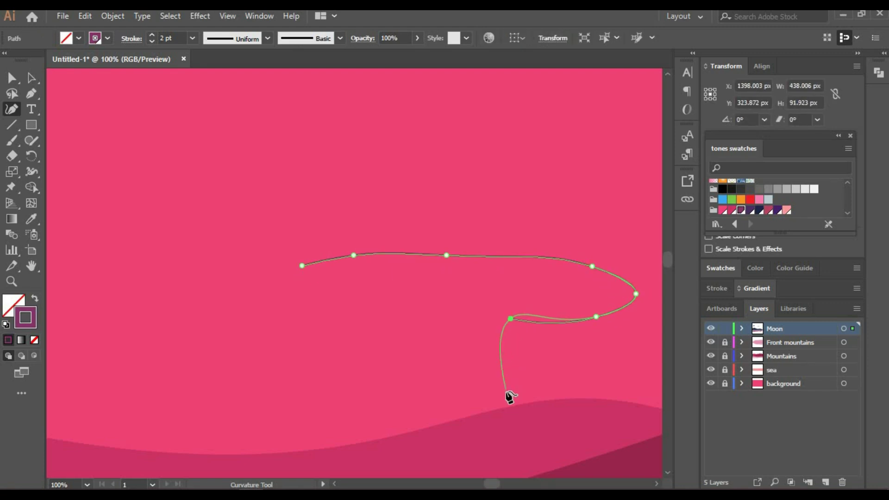
click(492, 435)
click(467, 320)
click(349, 309)
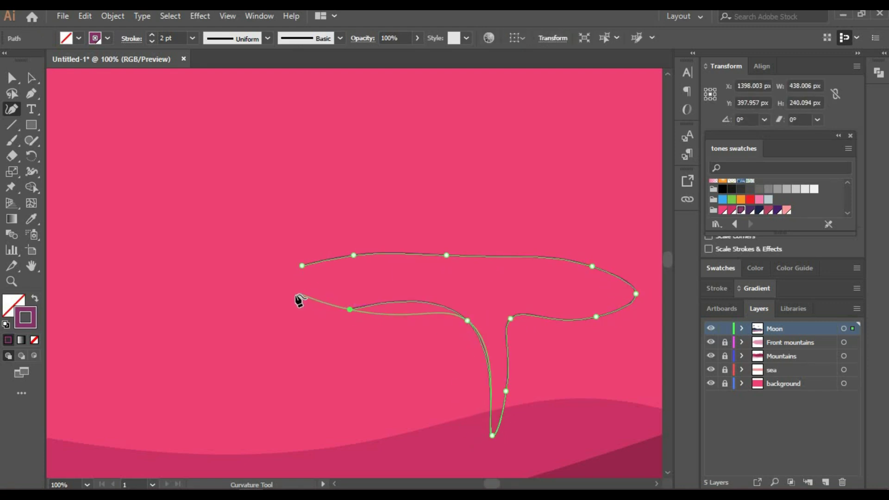
click(295, 293)
click(303, 266)
key(v)
drag(481, 250, 405, 227)
Step: Fill the bird shape with the navy swatch and leave it without a stroke
click(755, 270)
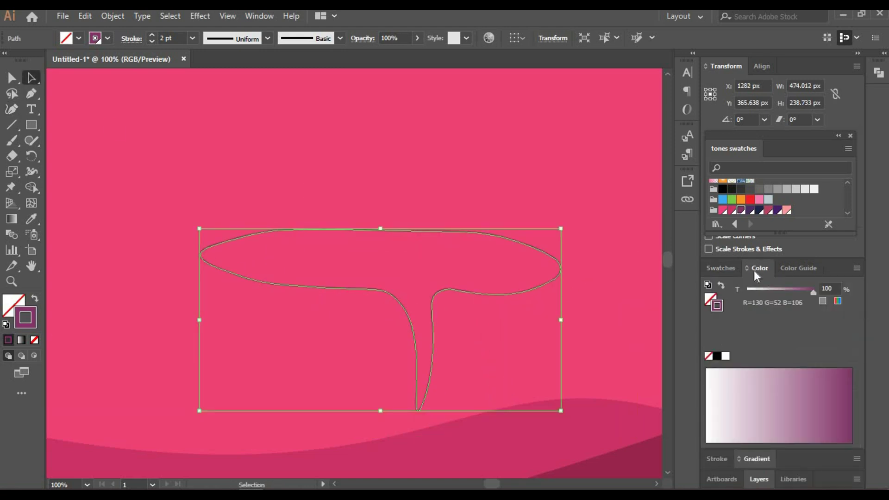
click(793, 267)
click(721, 268)
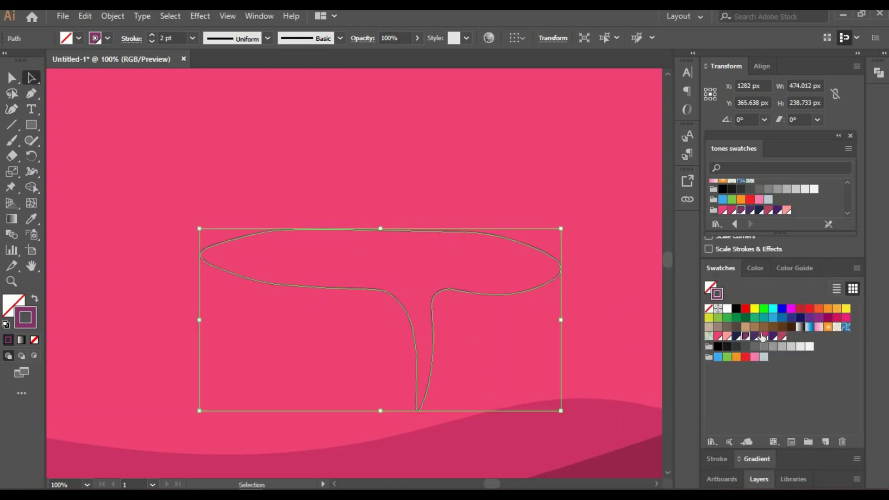
click(760, 211)
click(192, 37)
click(209, 49)
click(151, 41)
click(168, 97)
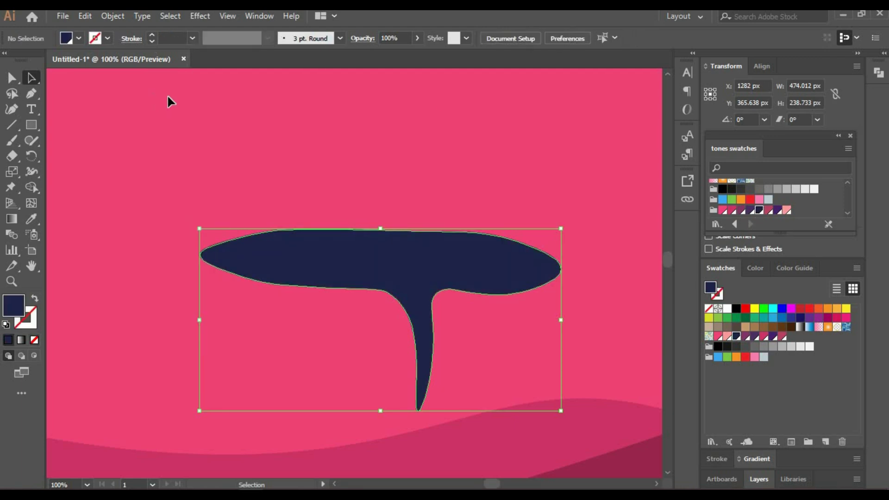
Step: Reshape the bird by shifting the wing tip left, widening the wing and arching the back upward
click(403, 341)
key(shift+grave)
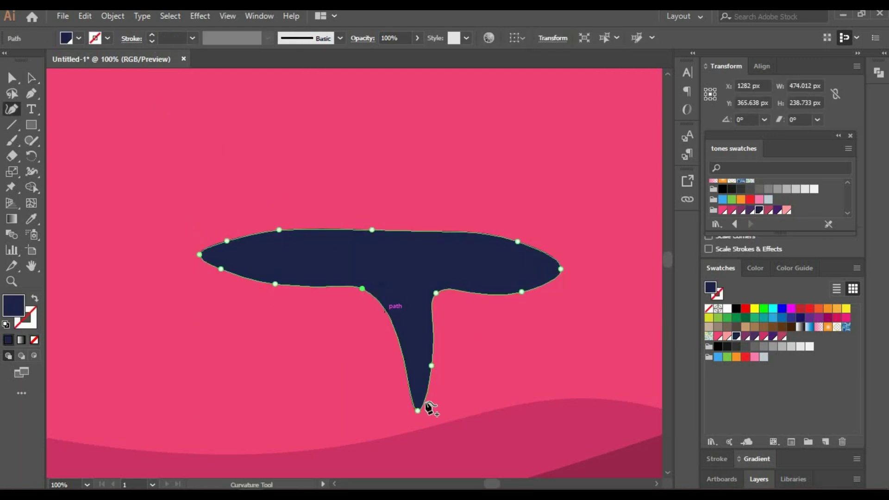
drag(418, 410, 397, 408)
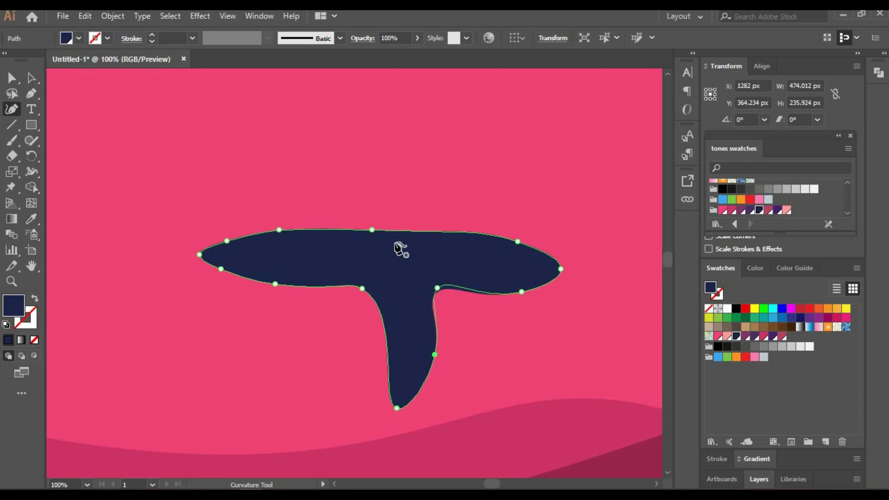
drag(372, 230, 377, 216)
ctrl+click(219, 161)
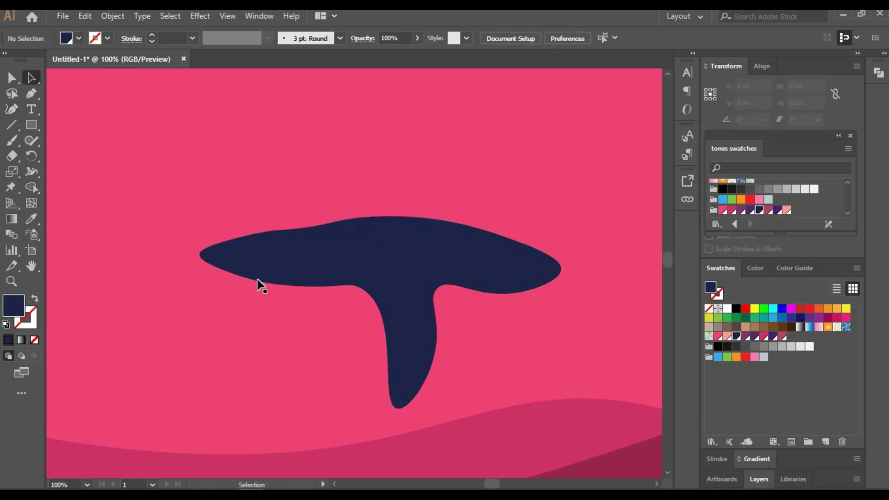
text(75)
key(Return)
key(h)
drag(194, 357, 309, 357)
click(122, 242)
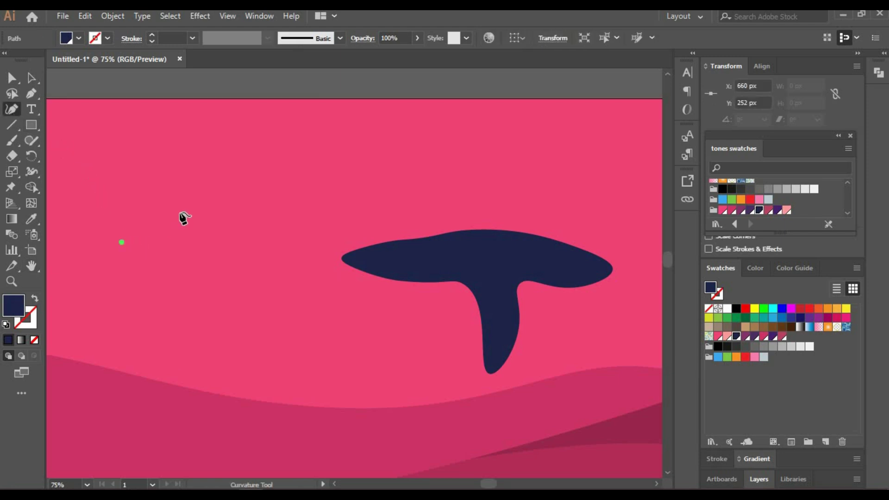
click(170, 214)
click(31, 80)
key(ctrl+z)
key(ctrl+z)
Step: Duplicate the bird to its upper left and reshape the copy with a second wing curving upward from its back
click(546, 274)
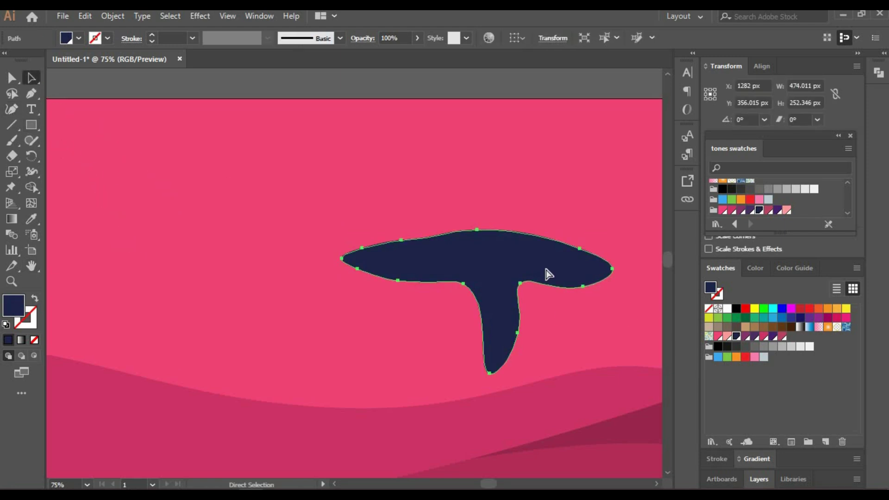
drag(466, 280, 332, 225)
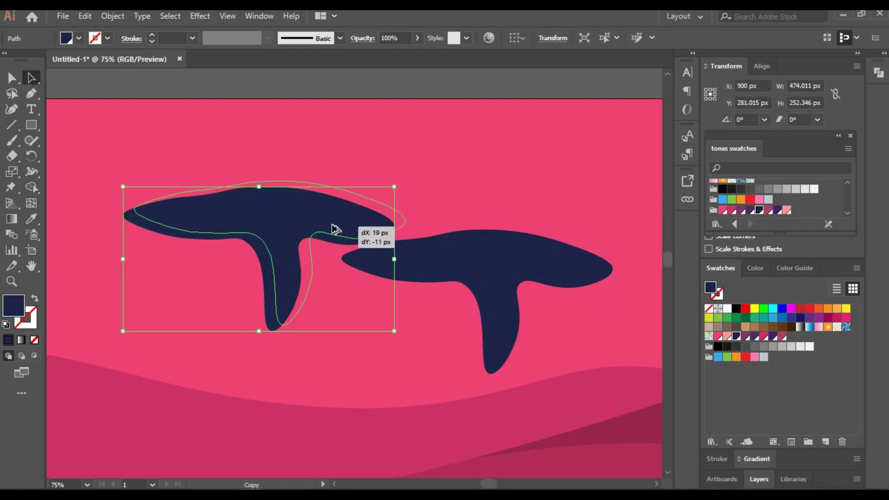
key(shift+grave)
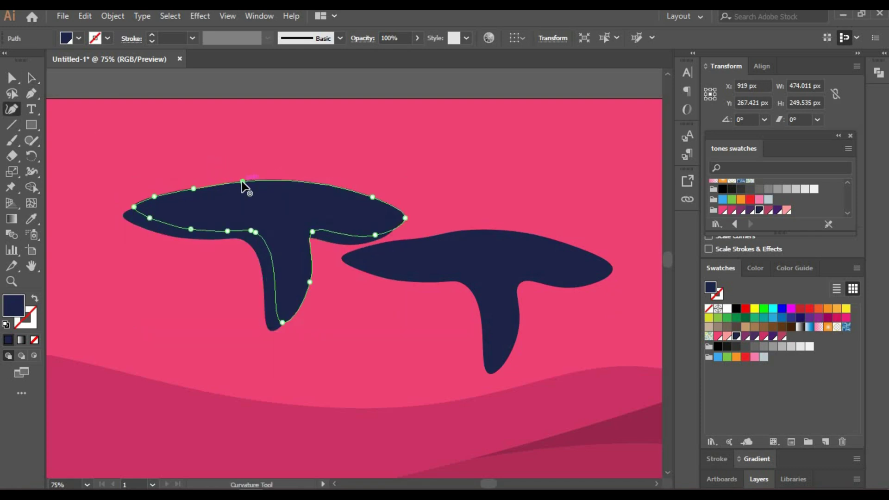
drag(280, 192, 276, 105)
click(317, 151)
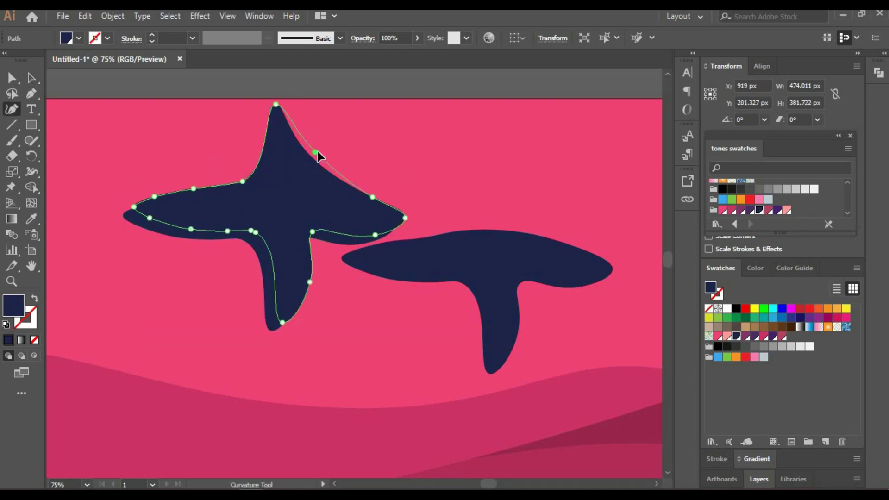
click(254, 142)
drag(324, 187, 318, 190)
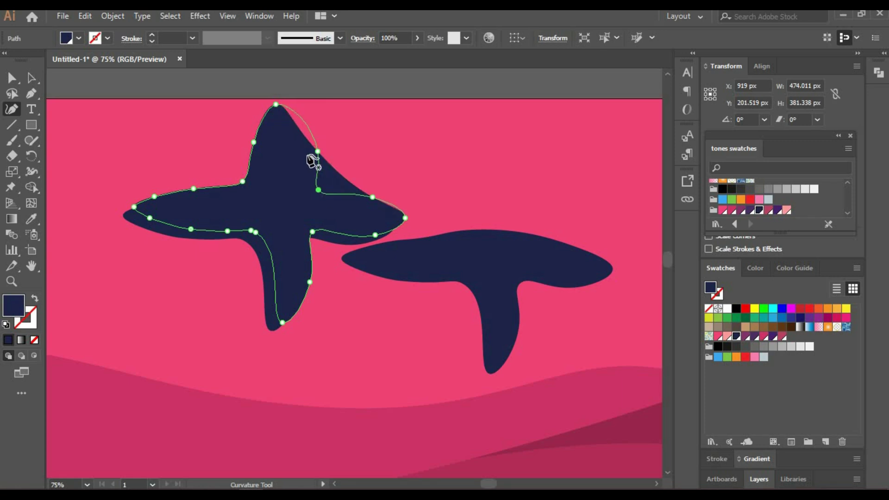
drag(318, 151, 269, 145)
drag(300, 148, 264, 146)
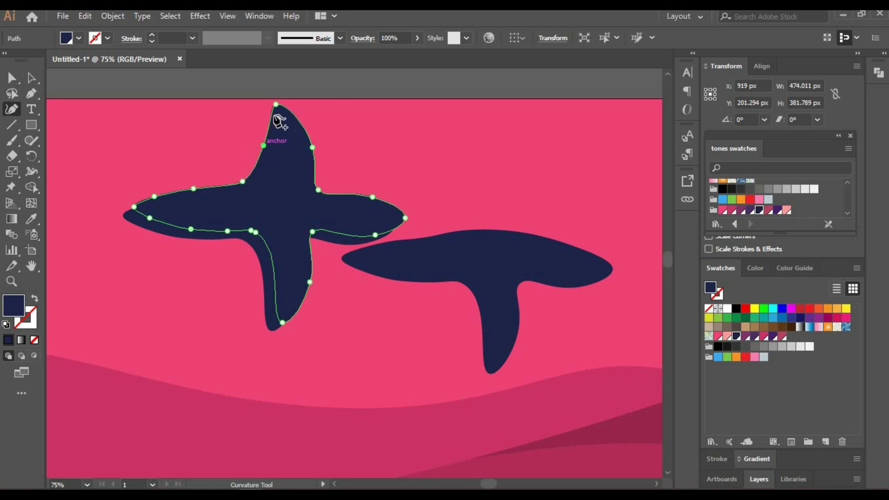
Step: Delete the leftover one-winged duplicate lying behind the two-winged bird
click(31, 78)
click(58, 127)
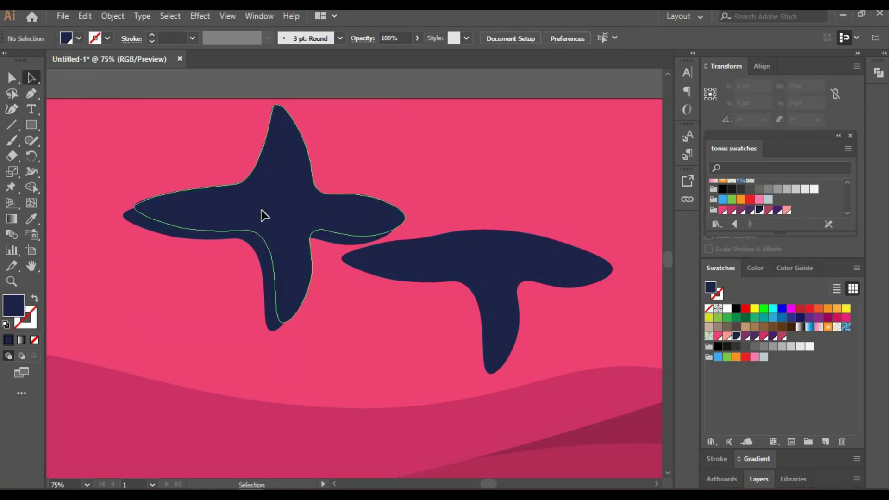
drag(262, 210, 287, 205)
ctrl+click(235, 202)
key(Delete)
Step: Copy the two-winged bird and place the duplicate to the right, level with the original
key(ctrl+c)
key(ctrl+v)
drag(436, 426, 327, 409)
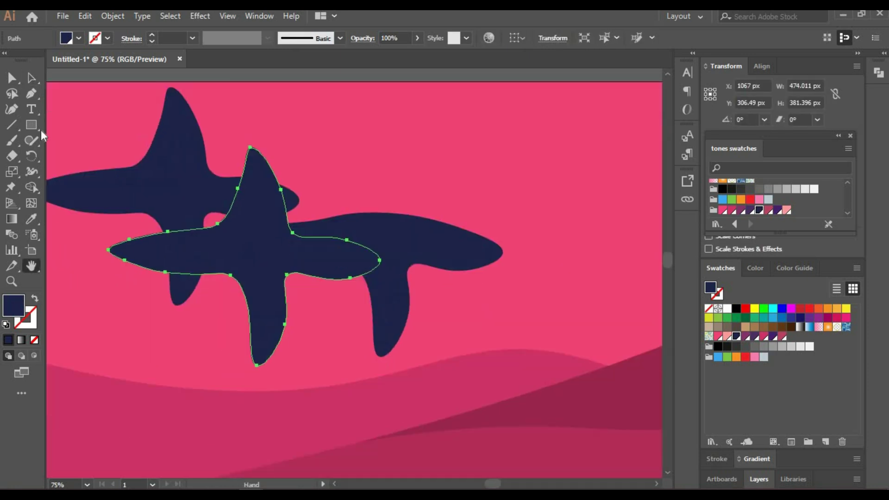
drag(265, 247, 529, 189)
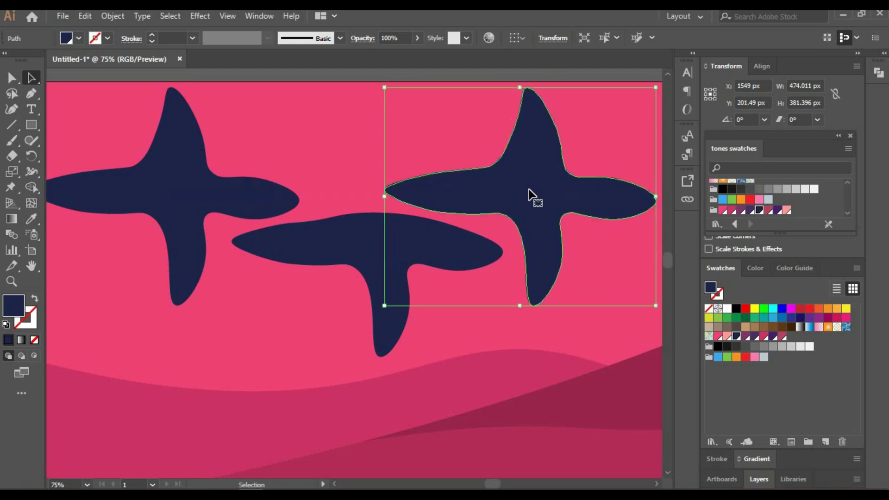
Step: Select all three birds and scale them down together to about 357 × 177 px
click(245, 323)
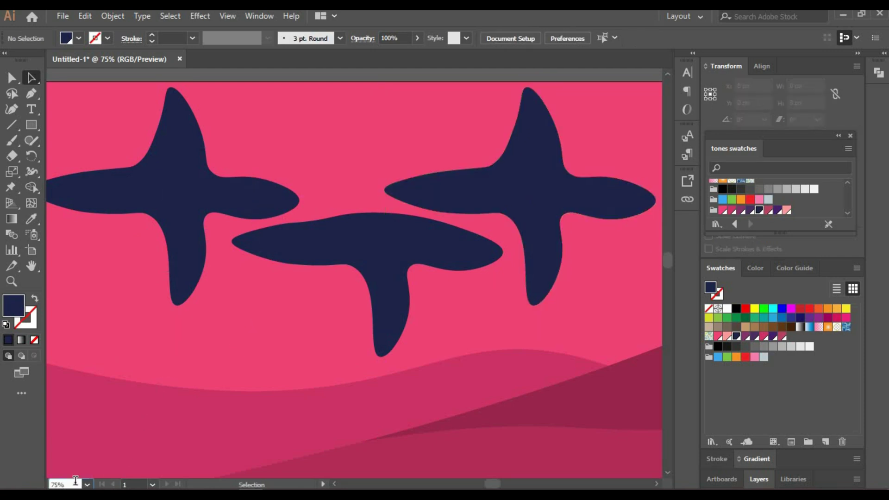
key(Return)
click(297, 250)
shift+click(380, 266)
shift+click(424, 251)
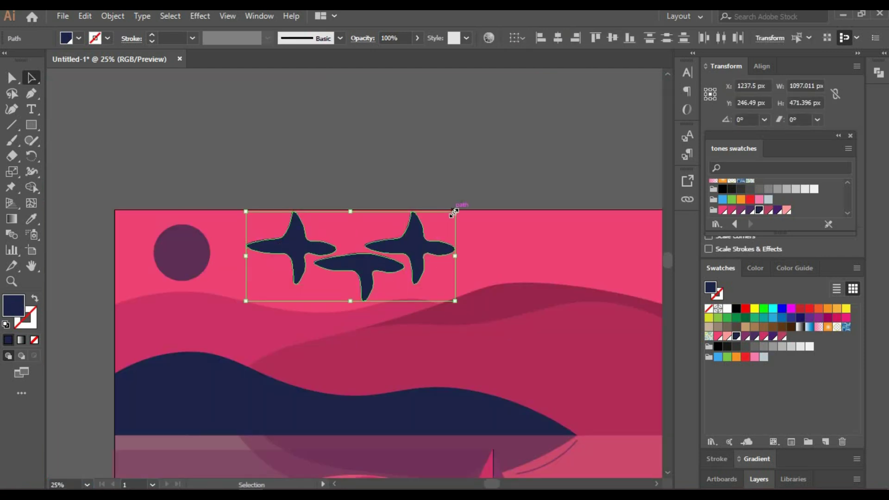
drag(455, 211, 437, 260)
key(h)
drag(363, 360, 326, 248)
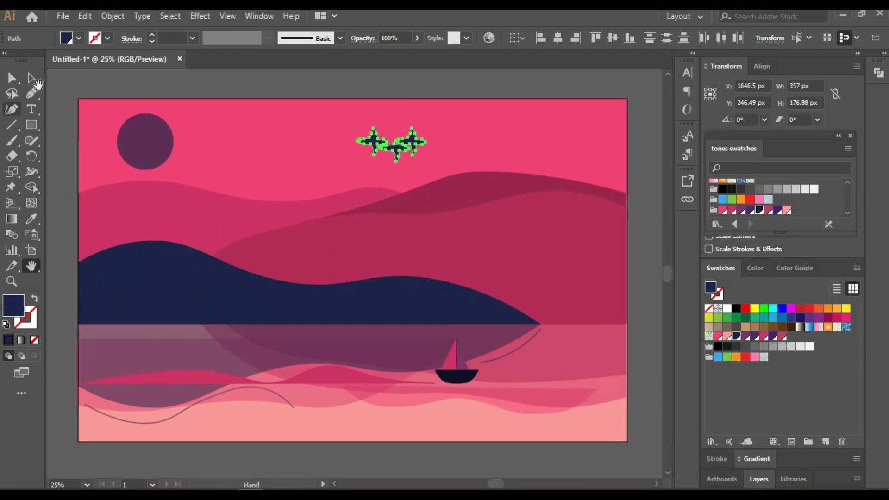
Step: Reselect the three birds and shrink them further to about 279 × 127 px
click(33, 82)
click(202, 146)
click(393, 151)
shift+click(374, 141)
shift+click(414, 139)
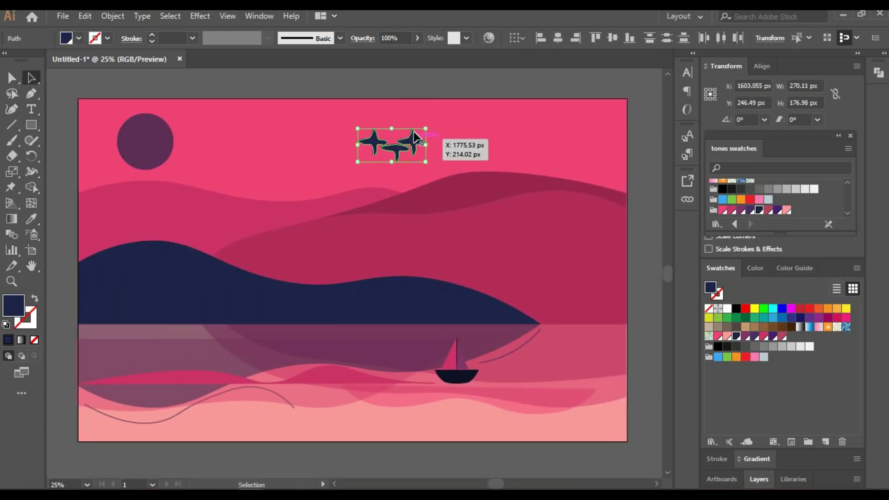
drag(425, 129, 419, 133)
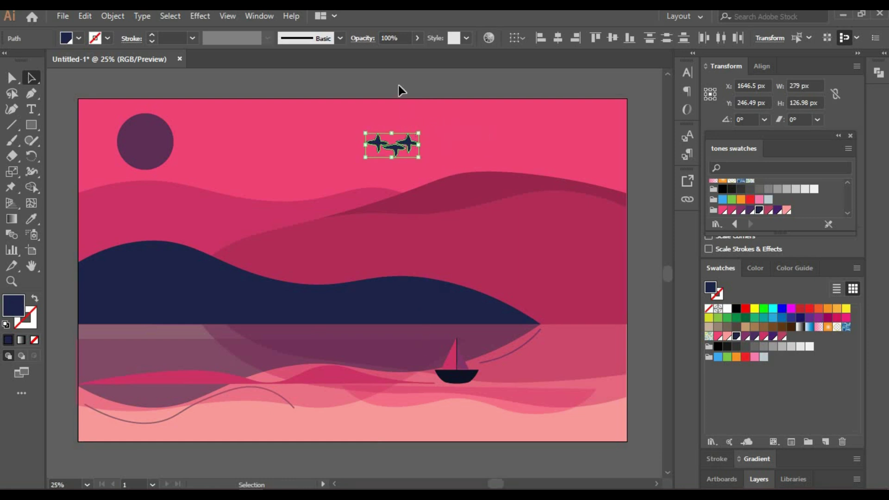
click(400, 90)
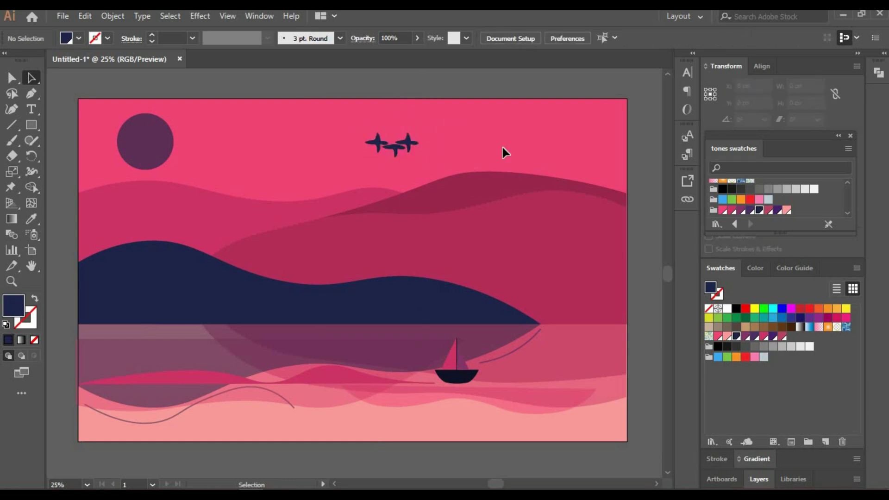
Step: Hide and show the Moon, Front mountains, Mountains, sea and background layers one by one to examine what each contains
click(769, 479)
click(711, 328)
click(711, 328)
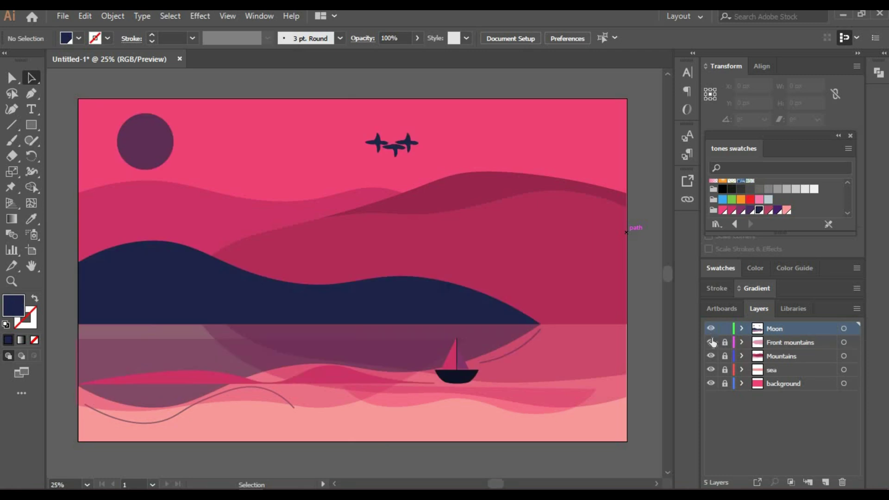
click(711, 343)
click(711, 343)
click(711, 356)
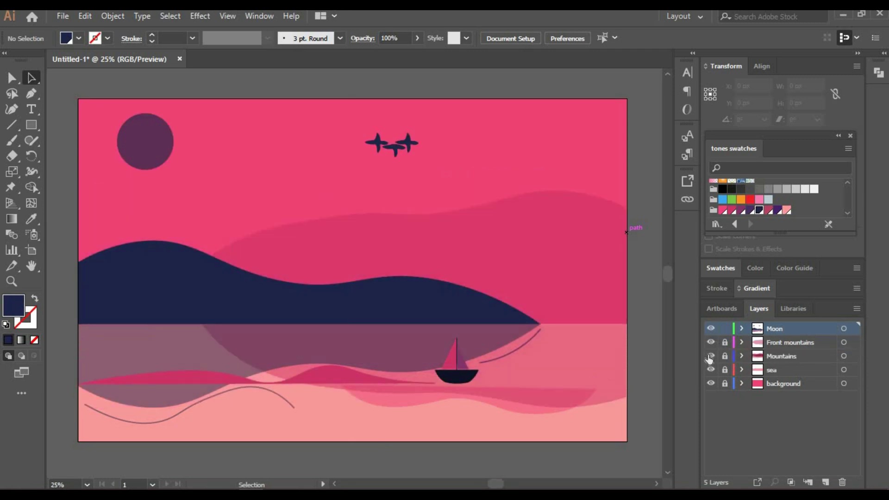
click(711, 356)
click(710, 369)
click(711, 370)
click(711, 384)
click(711, 383)
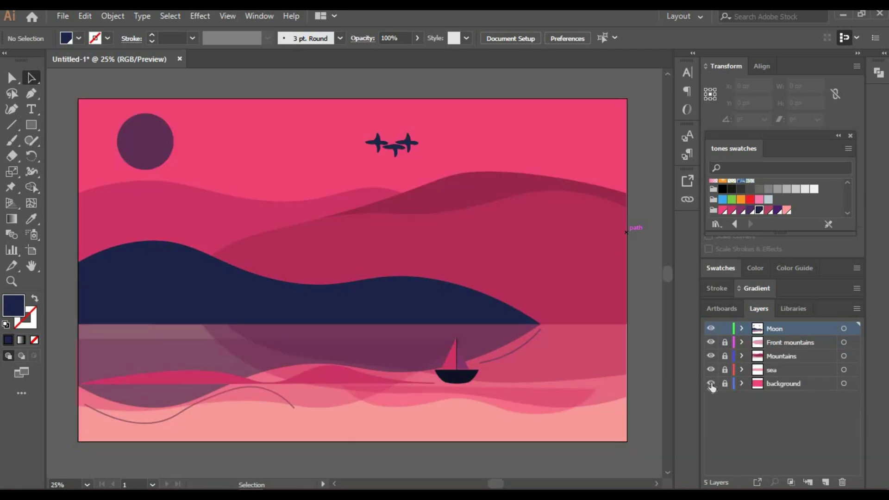